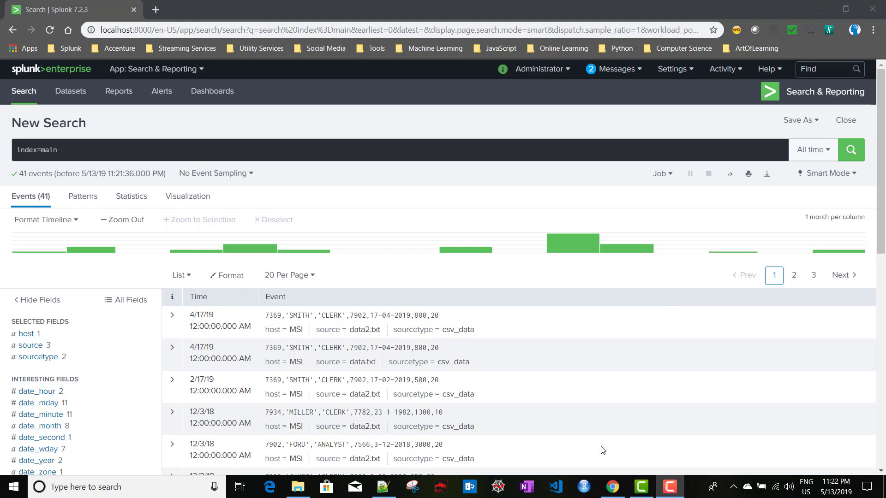
Switch from Splunk to the data.txt employee file in Notepad++
{"action": "left_click", "coordinate": [383, 487]}
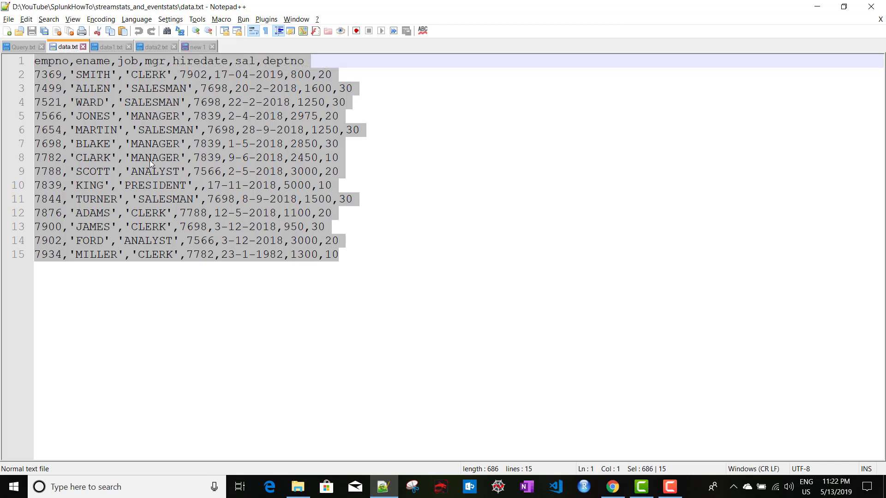
Look over the data.txt records and the empno header, then go back to the Splunk search
{"action": "left_click", "coordinate": [119, 114]}
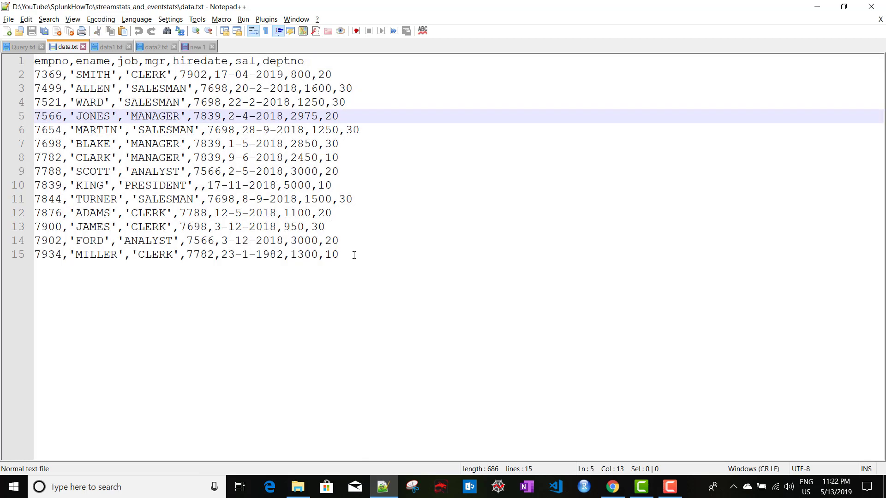
{"action": "left_click_drag", "start_coordinate": [354, 256], "coordinate": [35, 60]}
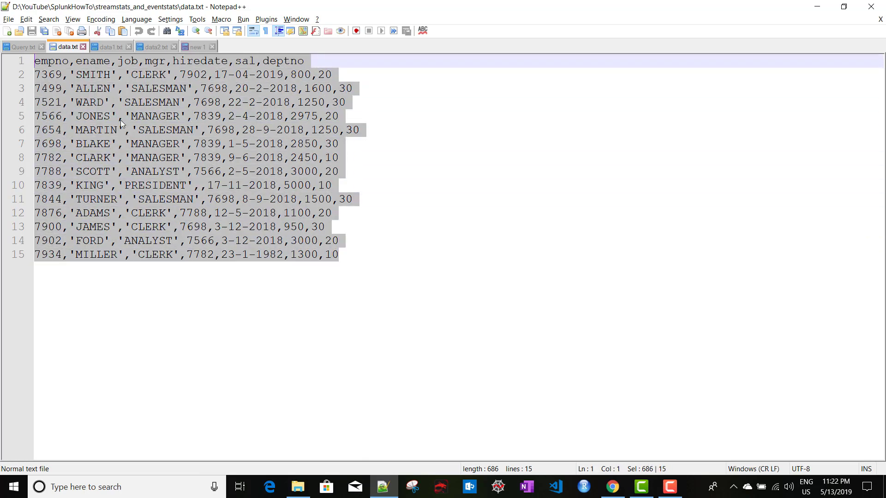
{"action": "left_click", "coordinate": [147, 132]}
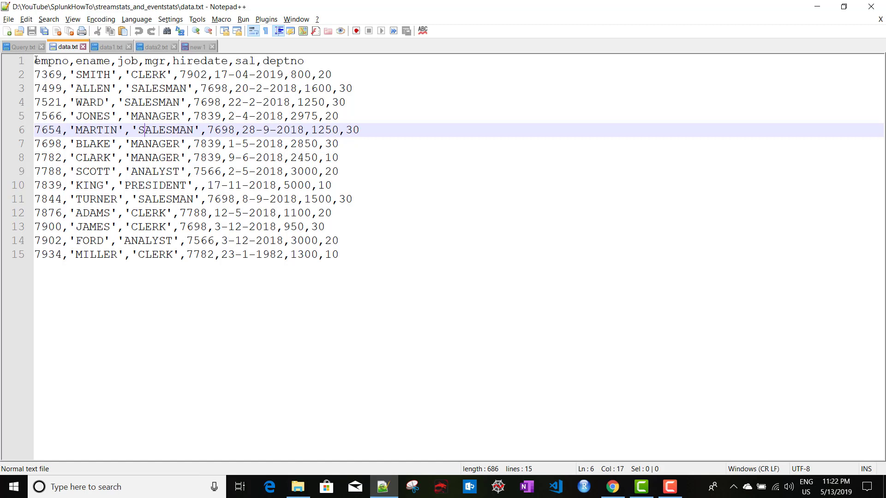
{"action": "double_click", "coordinate": [57, 63]}
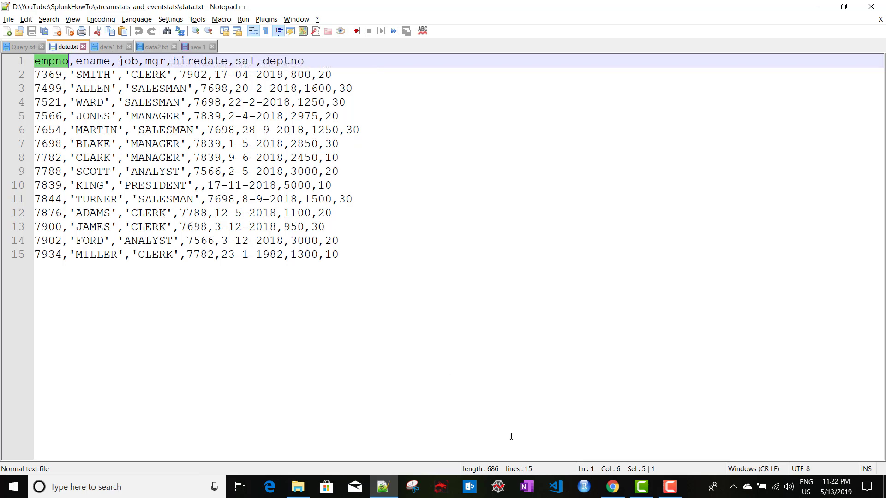
{"action": "mouse_move", "coordinate": [610, 486]}
{"action": "left_click", "coordinate": [610, 447]}
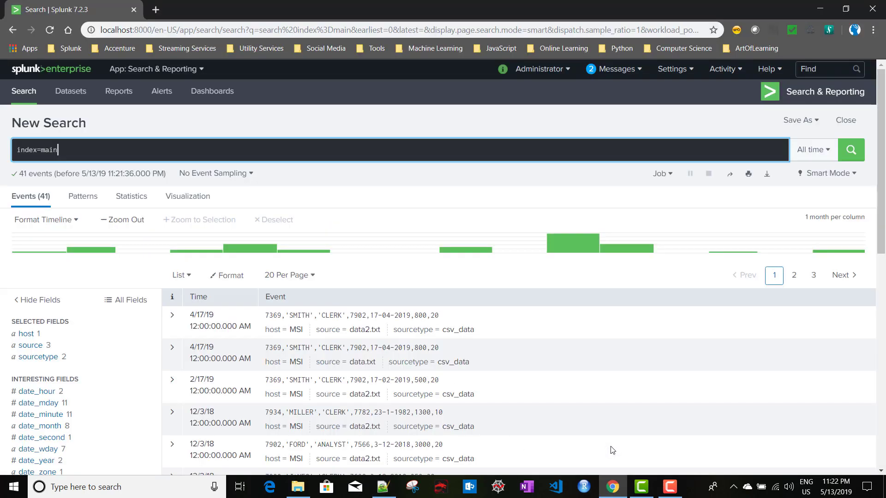
Narrow the search to source="data.txt" using the source field's value summary
{"action": "left_click", "coordinate": [28, 346]}
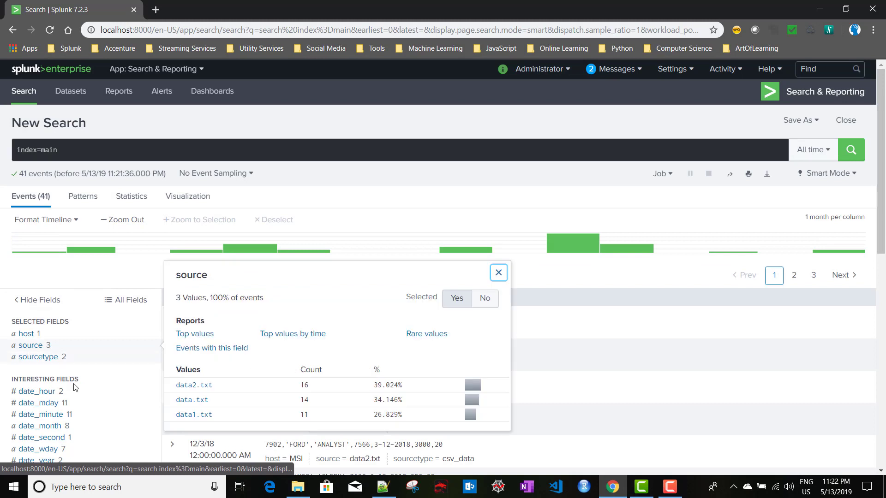
{"action": "left_click", "coordinate": [103, 151]}
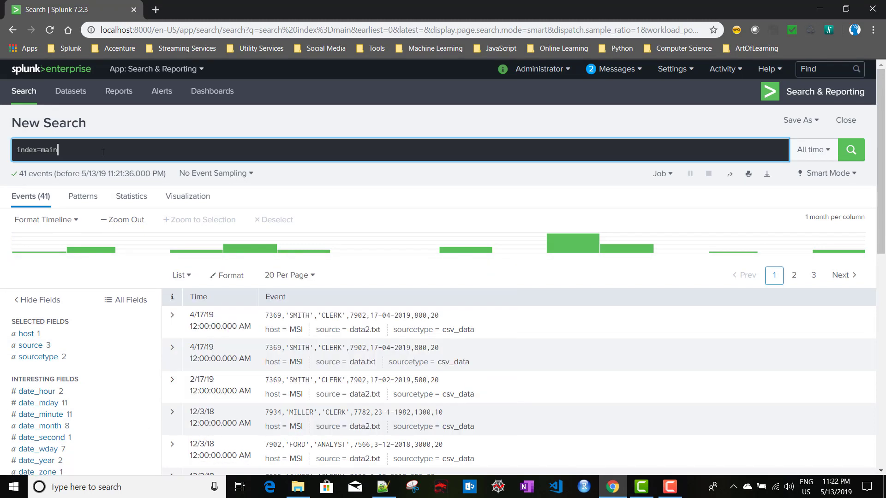
{"action": "left_click", "coordinate": [35, 346]}
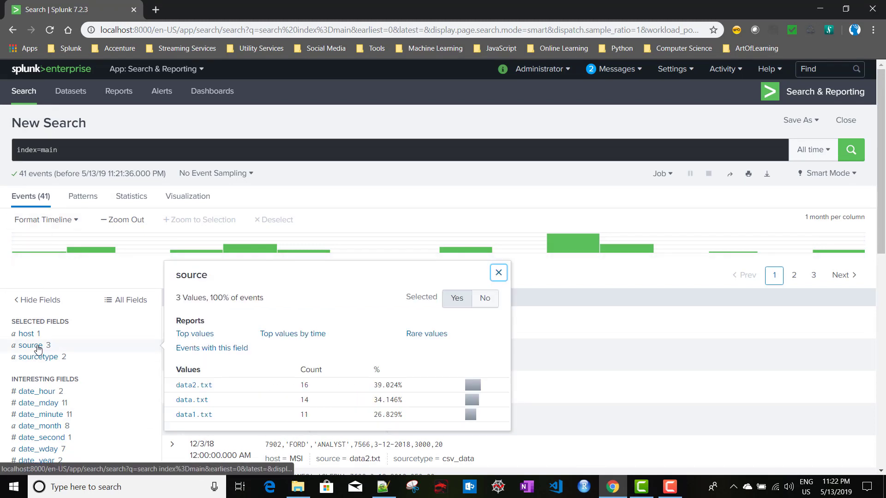
{"action": "left_click", "coordinate": [199, 404]}
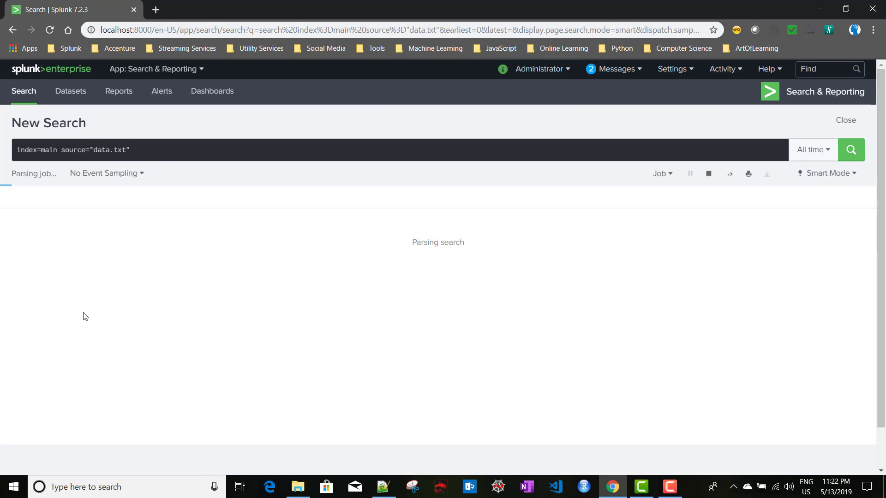
Start a new '| table' line and copy data.txt's header line from Notepad++
{"action": "left_click", "coordinate": [147, 152]}
{"action": "key", "text": "shift+Return"}
{"action": "type", "text": "| t"}
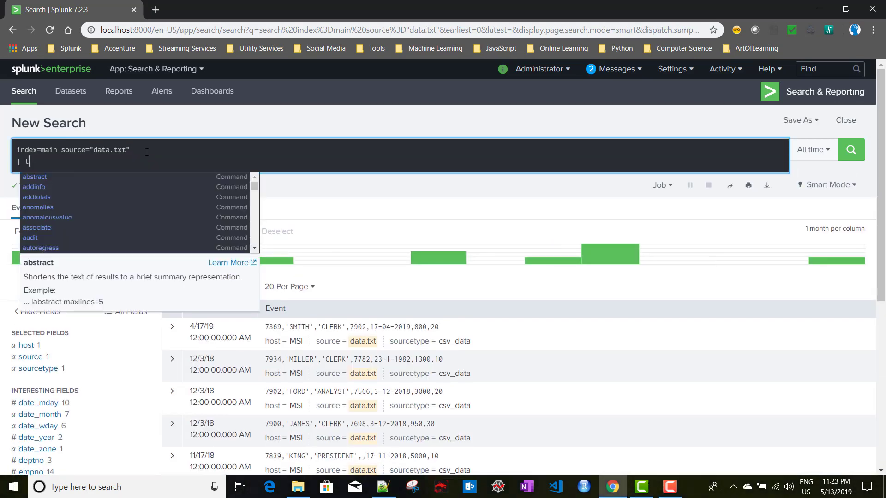
{"action": "type", "text": "able"}
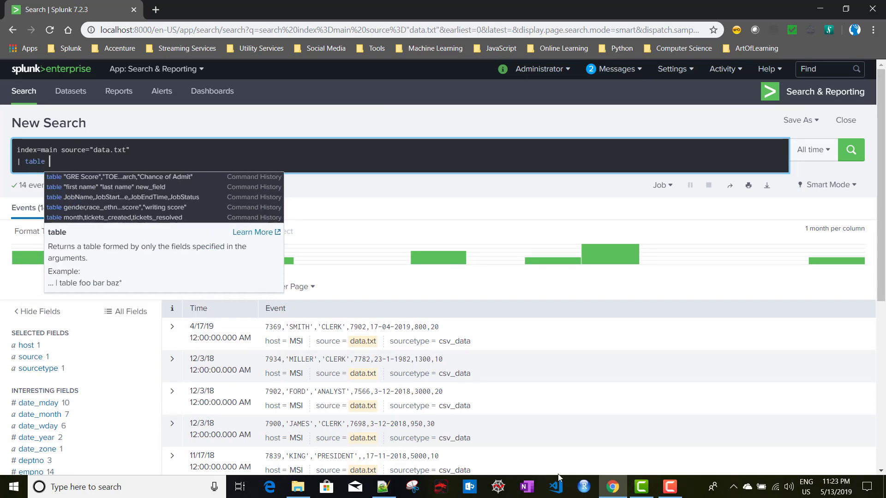
{"action": "left_click", "coordinate": [383, 487]}
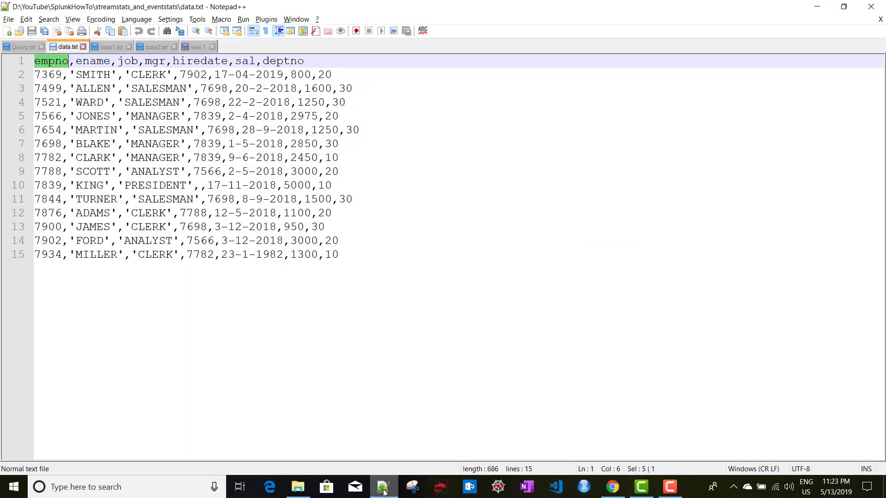
{"action": "left_click", "coordinate": [325, 63], "text": "shift"}
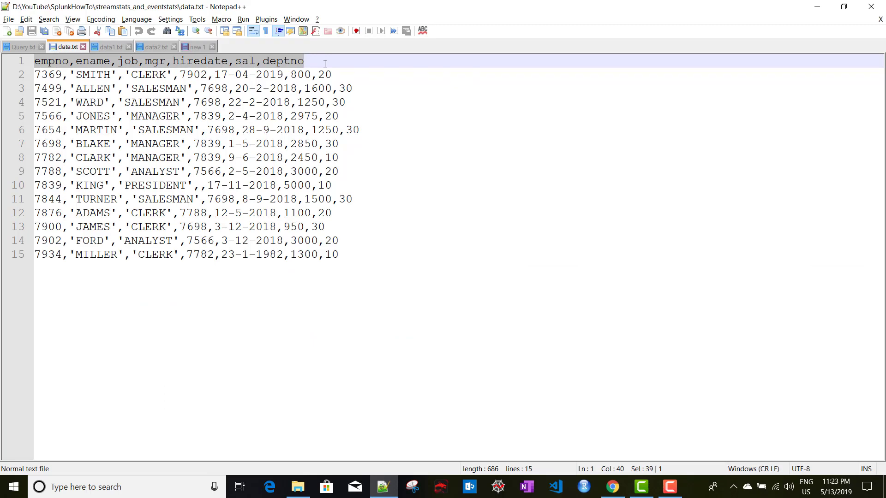
{"action": "key", "text": "ctrl+c"}
{"action": "key", "text": "alt+Tab"}
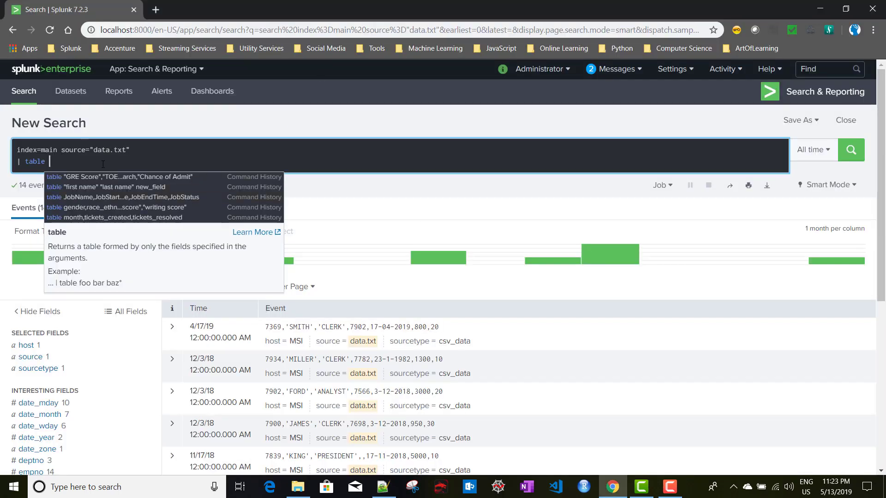
Paste the header fields after | table and run, tabulating empno, ename, job, mgr, hiredate, sal, deptno
{"action": "key", "text": "ctrl+v"}
{"action": "key", "text": "Escape"}
{"action": "key", "text": "Return"}
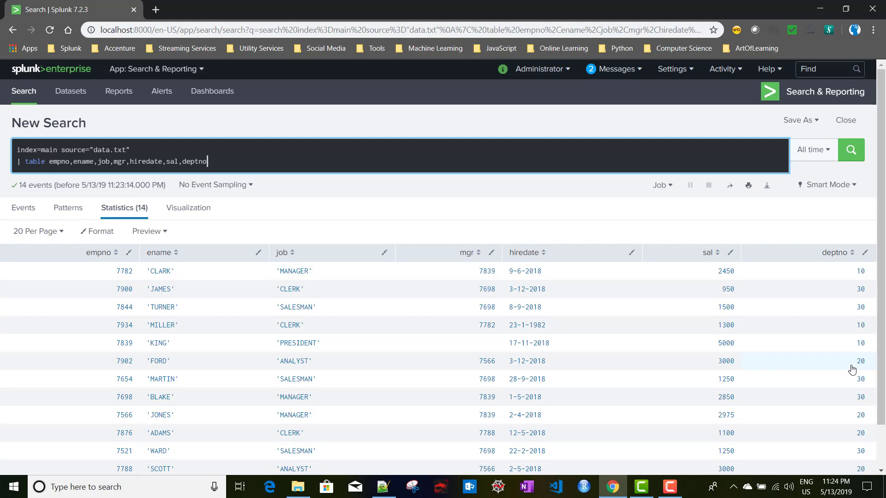
Add an empty line to the query for the next command
{"action": "key", "text": "Return"}
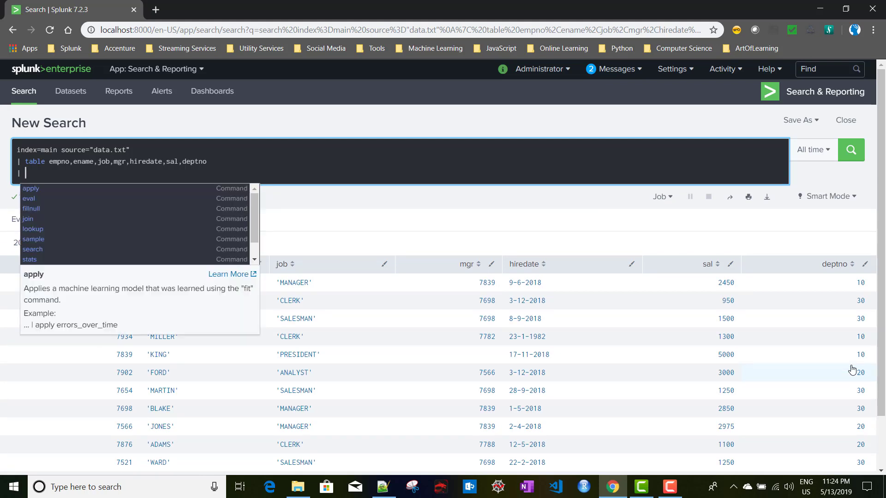
{"action": "left_click", "coordinate": [852, 370]}
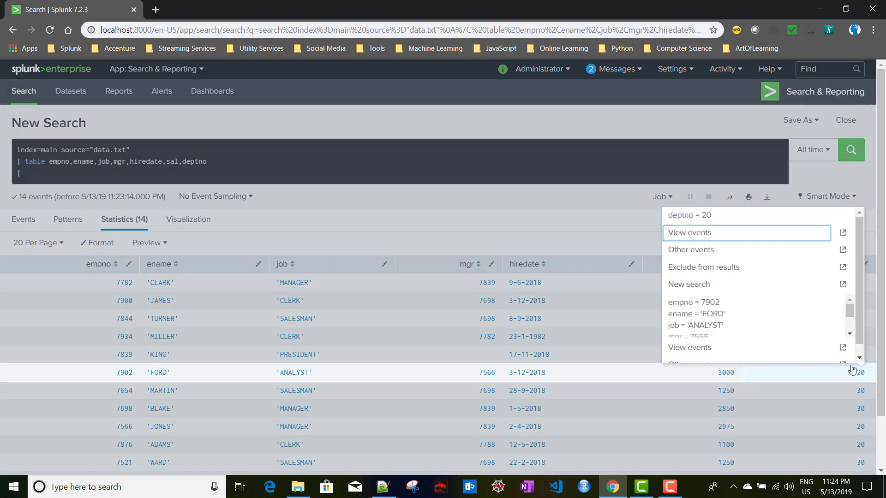
{"action": "left_click", "coordinate": [127, 176]}
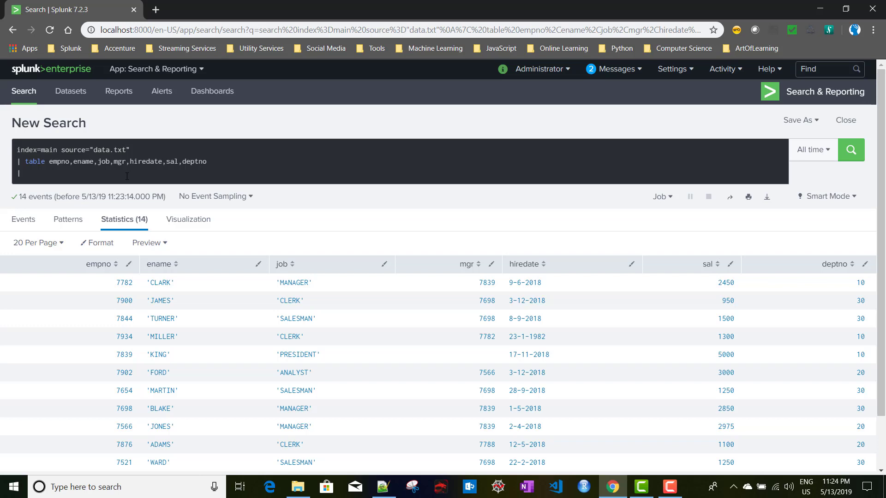
{"action": "left_click", "coordinate": [127, 177]}
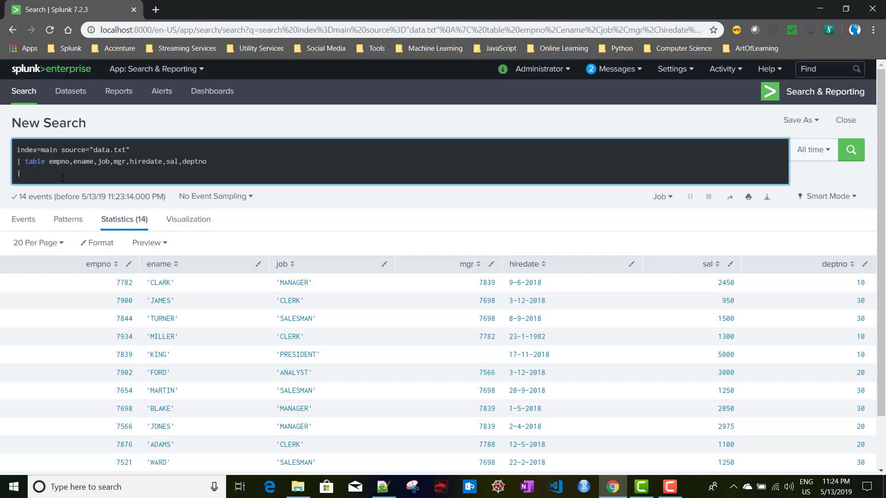
Add 'streamstats avg(sal) as avg_sal' on the new line and rerun to get running salary averages
{"action": "type", "text": "streamst"}
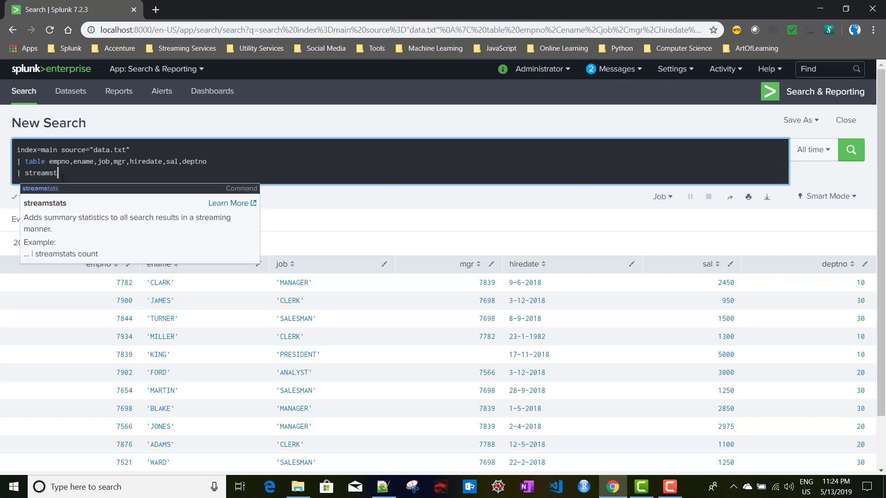
{"action": "type", "text": "ats avg"}
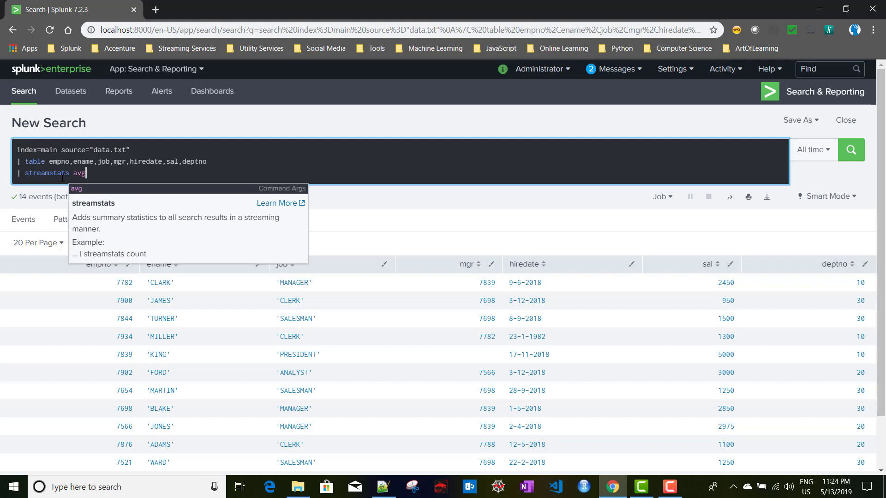
{"action": "key", "text": "Escape"}
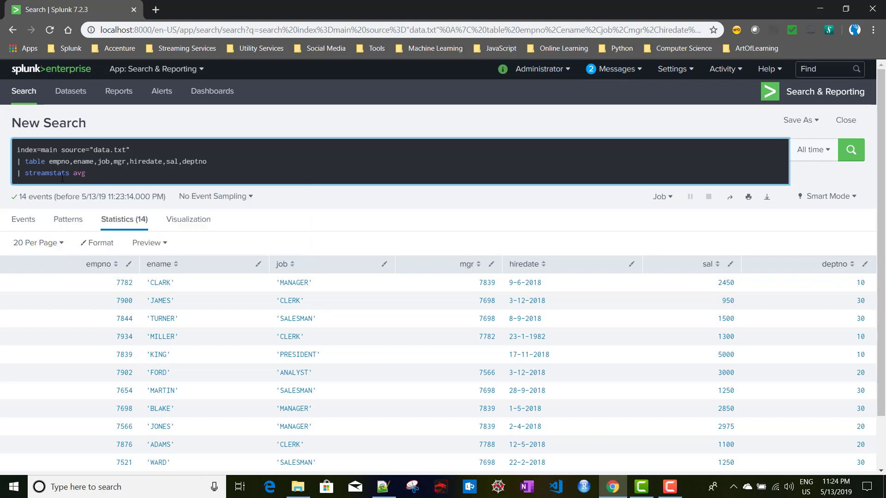
{"action": "type", "text": "("}
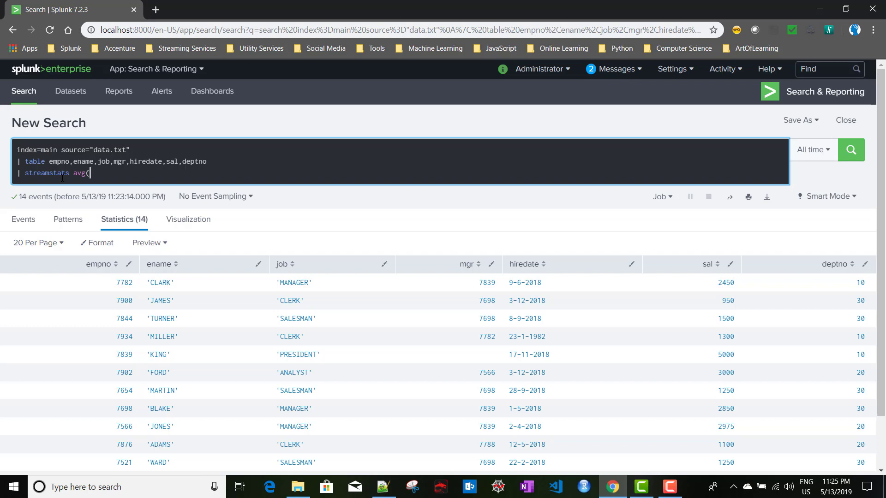
{"action": "type", "text": "sal) as avg_sal"}
{"action": "key", "text": "Return"}
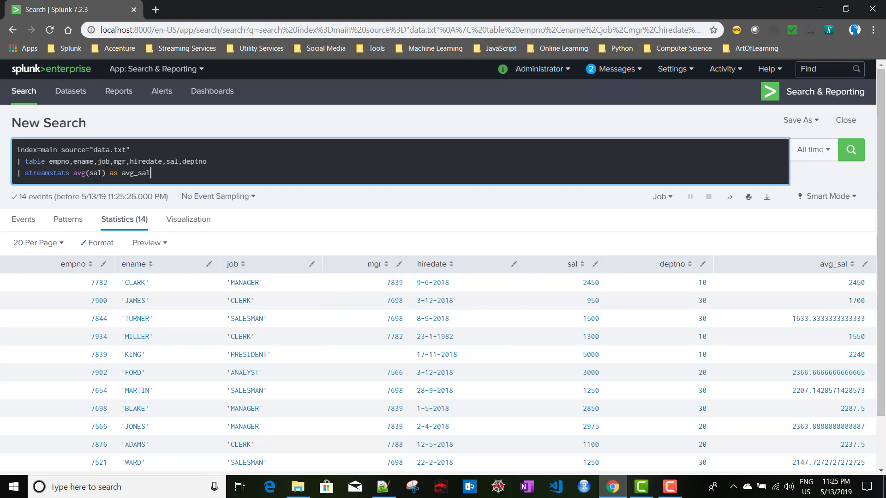
{"action": "left_click_drag", "start_coordinate": [71, 174], "coordinate": [106, 174]}
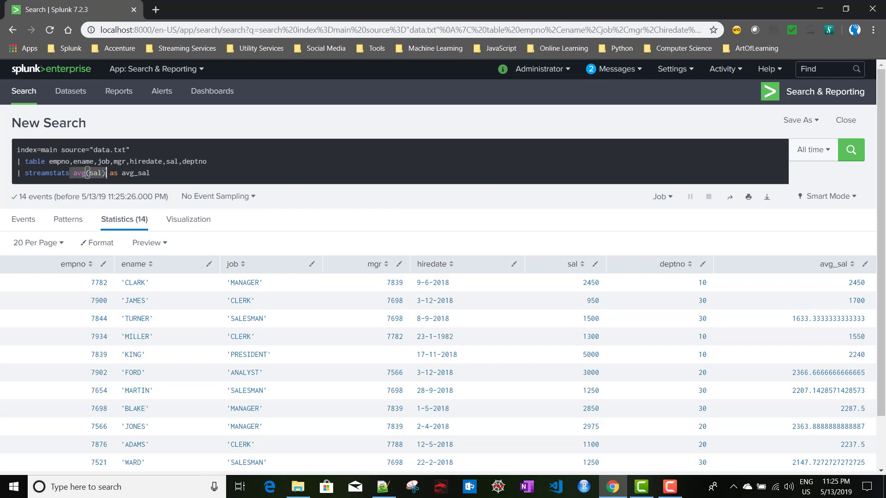
{"action": "triple_click", "coordinate": [135, 175]}
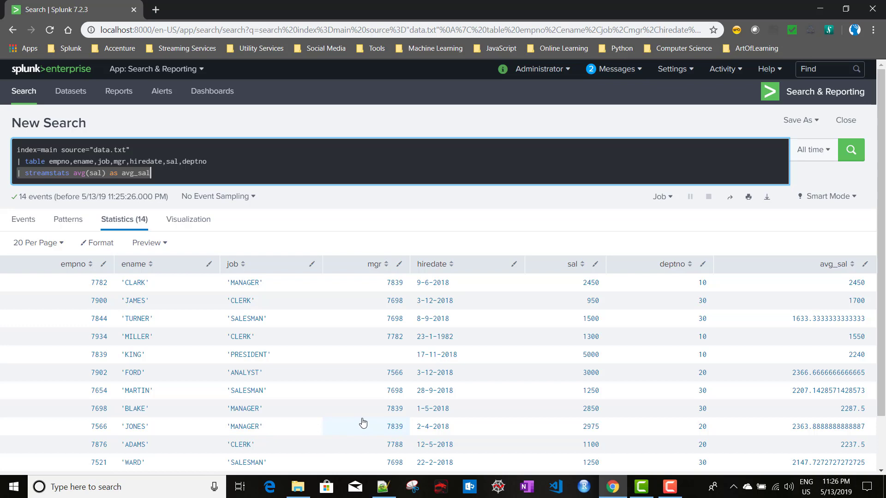
Launch Calculator through the Run prompt with 'calc' and shrink its window
{"action": "key", "text": "super+r"}
{"action": "type", "text": "ca"}
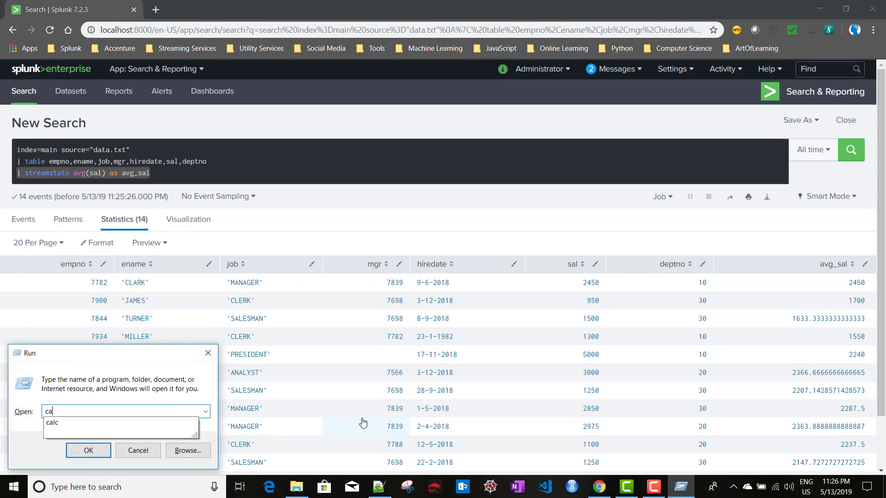
{"action": "type", "text": "lc"}
{"action": "key", "text": "Return"}
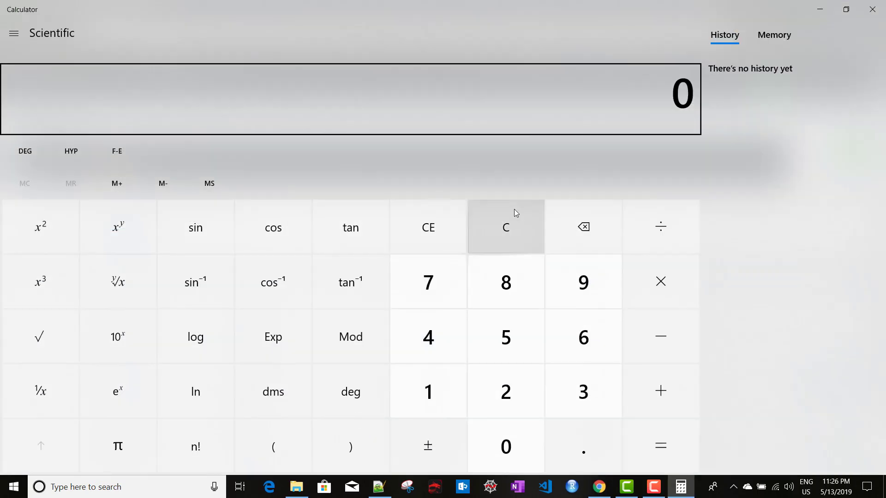
{"action": "left_click", "coordinate": [851, 12]}
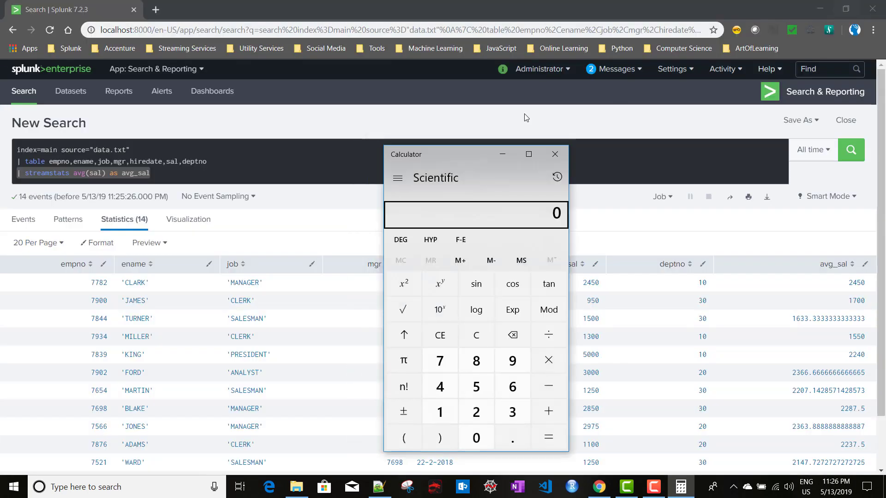
Compute (2450 + 950) ÷ 2 = 1,700 in Calculator
{"action": "left_click", "coordinate": [477, 411]}
{"action": "left_click", "coordinate": [450, 386]}
{"action": "left_click", "coordinate": [450, 387]}
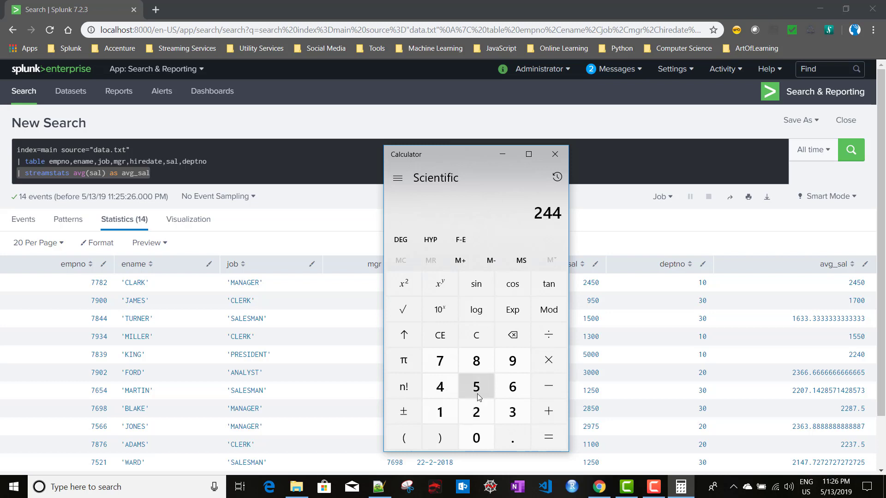
{"action": "key", "text": "BackSpace"}
{"action": "type", "text": "50"}
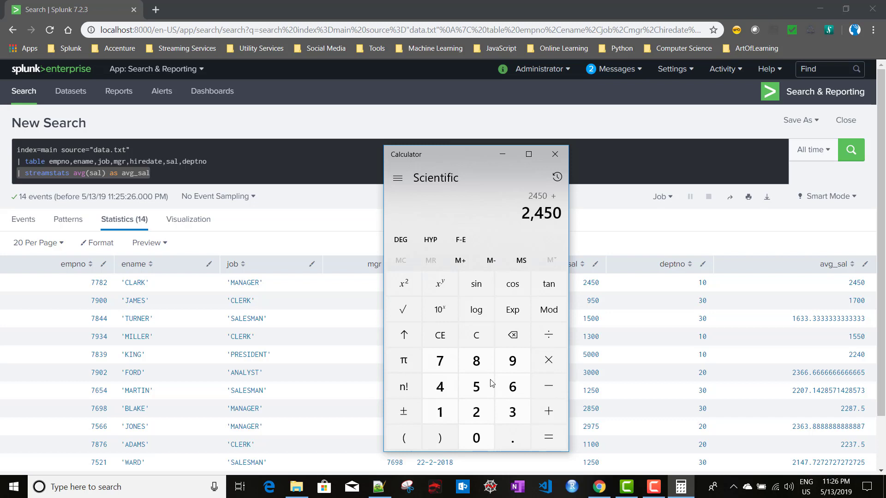
{"action": "type", "text": "6"}
{"action": "type", "text": "50"}
{"action": "left_click_drag", "start_coordinate": [468, 156], "coordinate": [426, 156]}
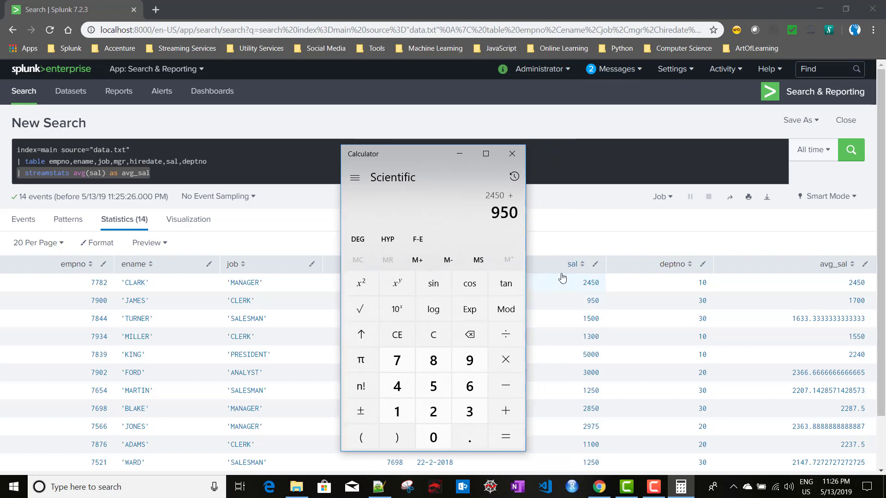
{"action": "left_click", "coordinate": [505, 436]}
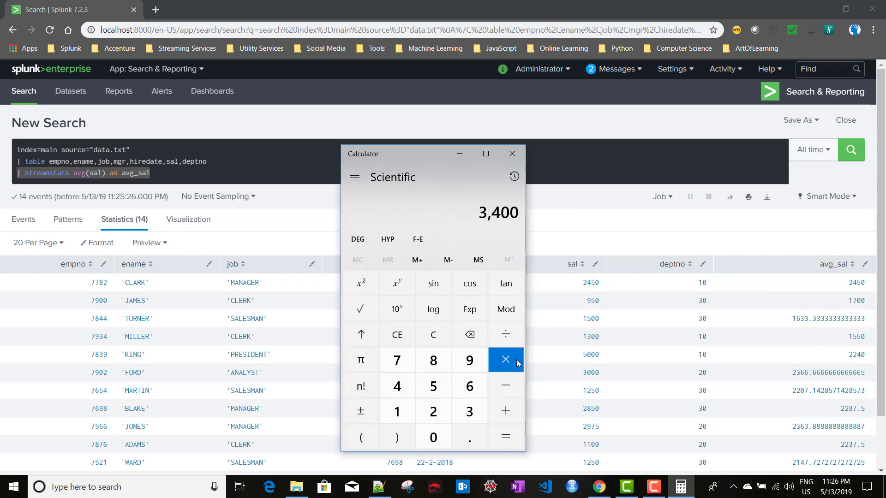
{"action": "left_click", "coordinate": [506, 335]}
{"action": "left_click", "coordinate": [438, 411]}
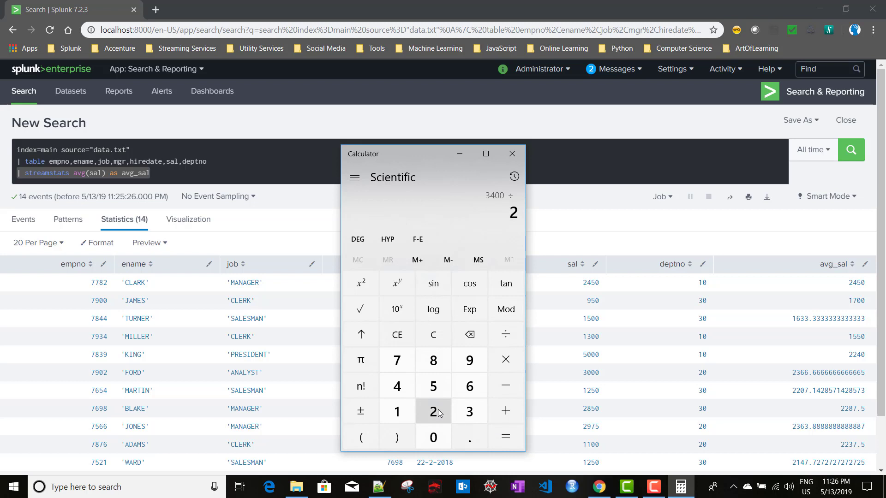
{"action": "left_click", "coordinate": [511, 444]}
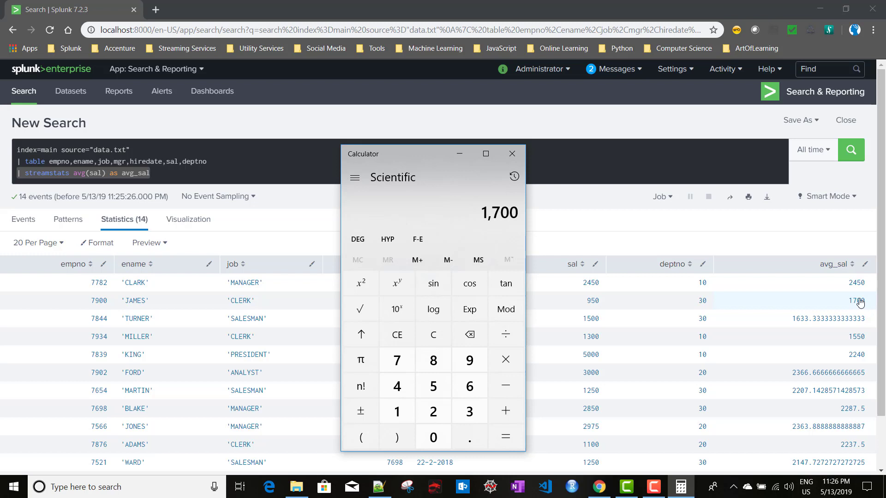
Minimize Calculator to bring back the Splunk streamstats avg_sal table
{"action": "left_click", "coordinate": [461, 153]}
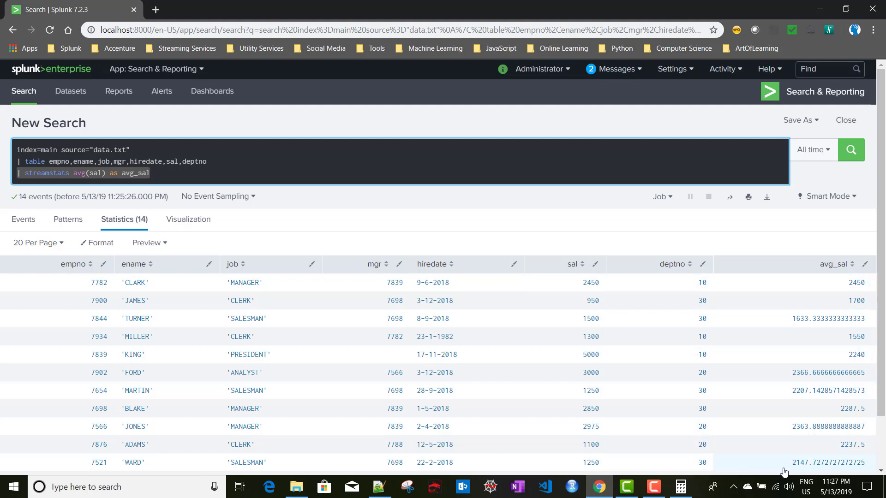
Append 'by deptno' to the streamstats line, rerun, and sort the results by deptno
{"action": "left_click", "coordinate": [184, 173]}
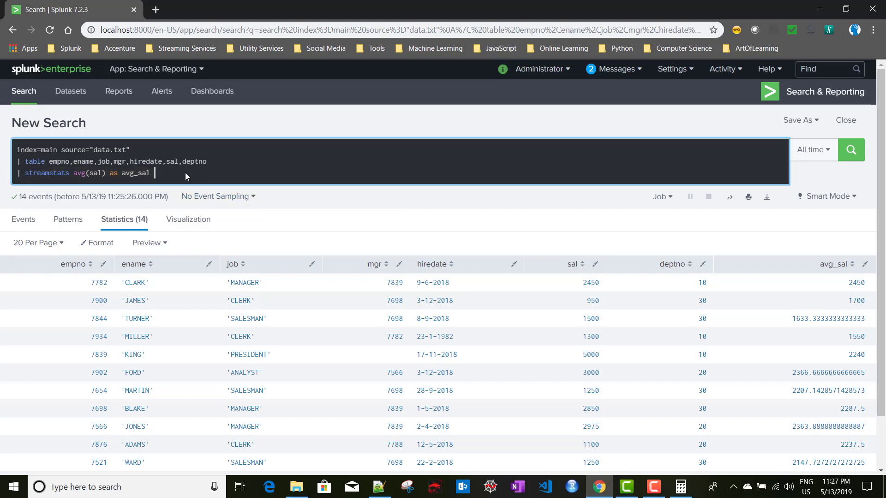
{"action": "type", "text": "by"}
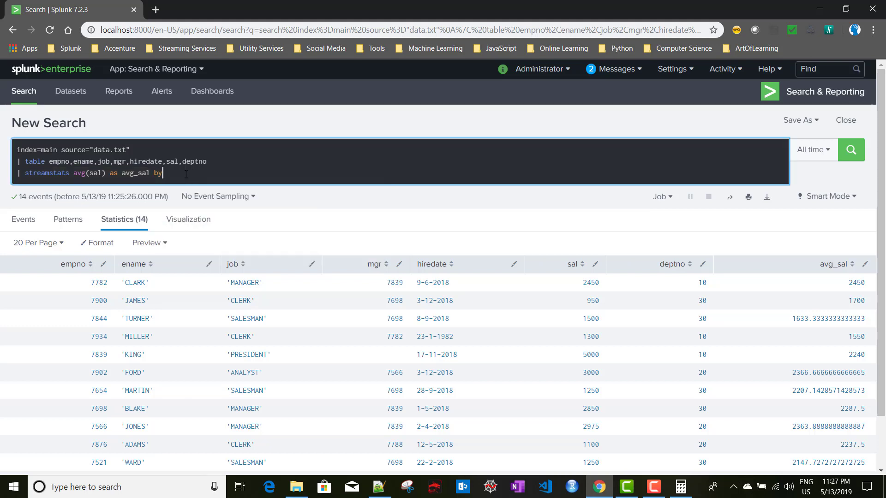
{"action": "type", "text": " deptno"}
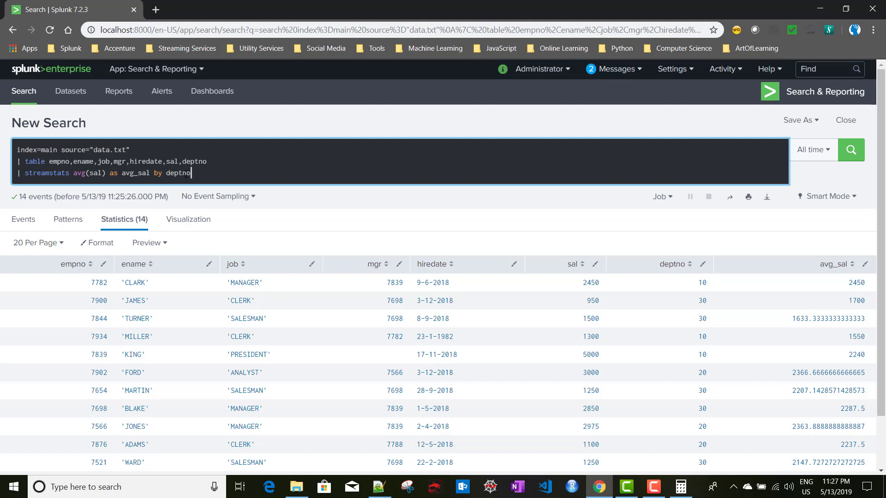
{"action": "key", "text": "Return"}
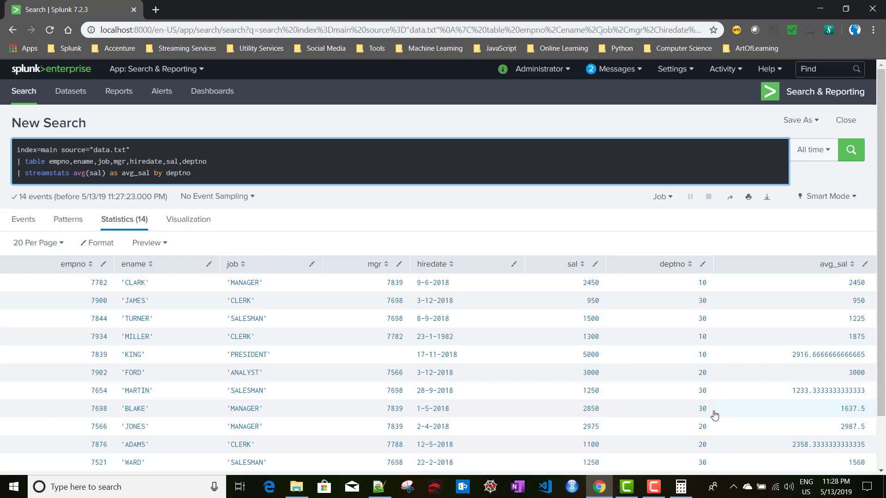
{"action": "left_click", "coordinate": [666, 266]}
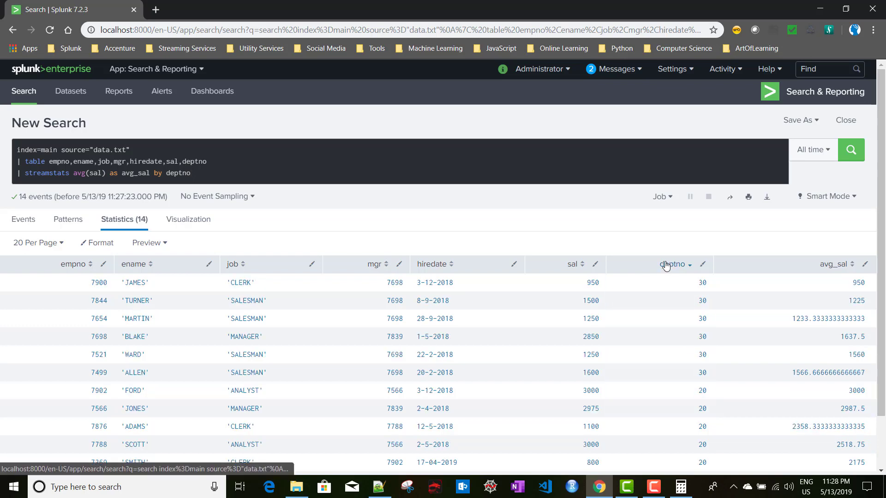
{"action": "scroll", "coordinate": [668, 366], "scroll_direction": "down", "scroll_amount": 2}
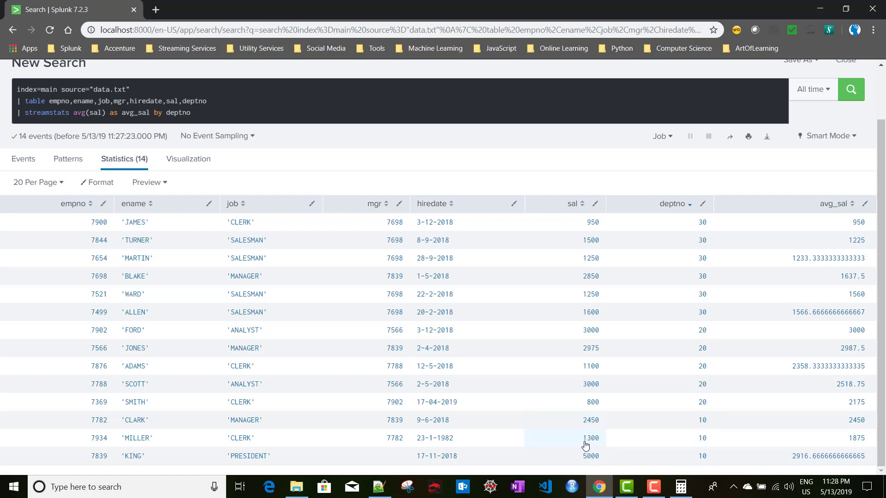
Total department 10's salaries 2450 + 1300 + 5000 = 8750 in Calculator
{"action": "left_click", "coordinate": [681, 488]}
{"action": "left_click", "coordinate": [444, 413]}
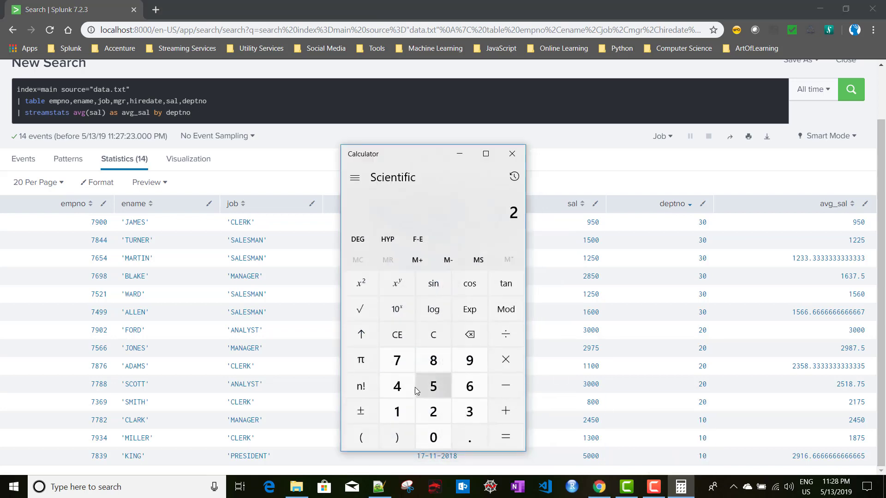
{"action": "left_click", "coordinate": [396, 387]}
{"action": "left_click", "coordinate": [443, 382]}
{"action": "left_click", "coordinate": [437, 434]}
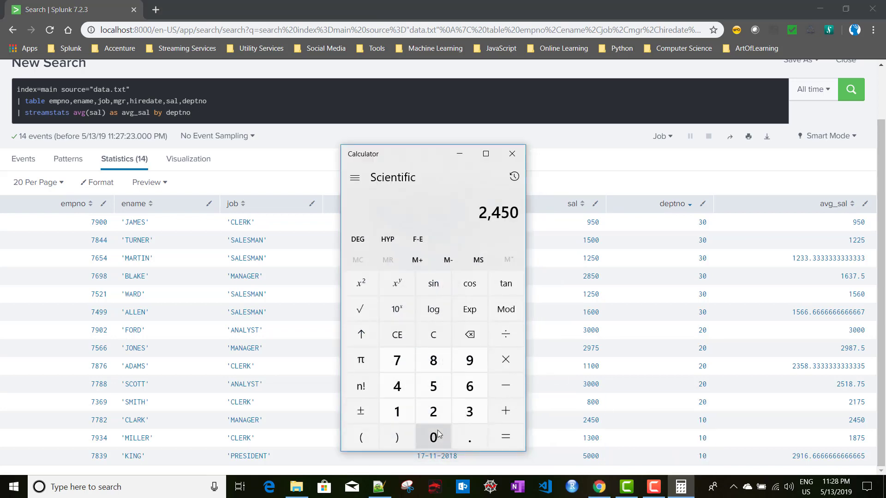
{"action": "left_click", "coordinate": [511, 413]}
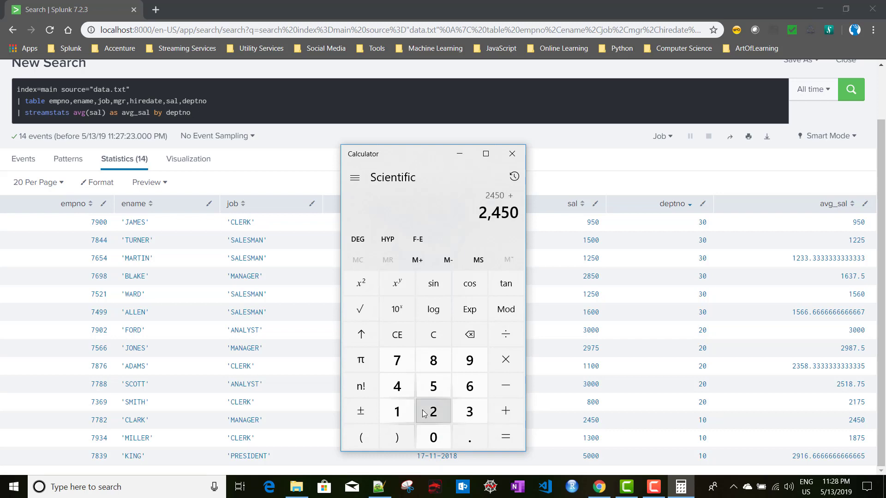
{"action": "left_click", "coordinate": [397, 412]}
{"action": "left_click", "coordinate": [470, 412]}
{"action": "left_click", "coordinate": [432, 436]}
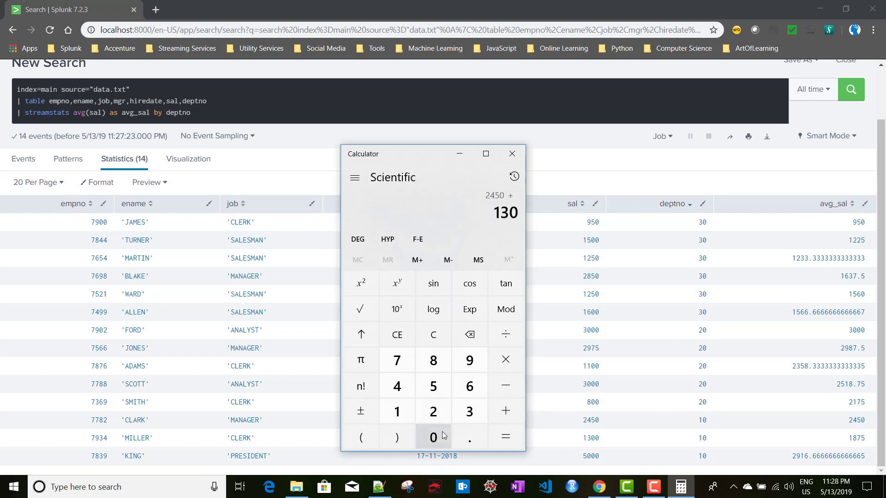
{"action": "left_click", "coordinate": [432, 436]}
{"action": "left_click", "coordinate": [511, 419]}
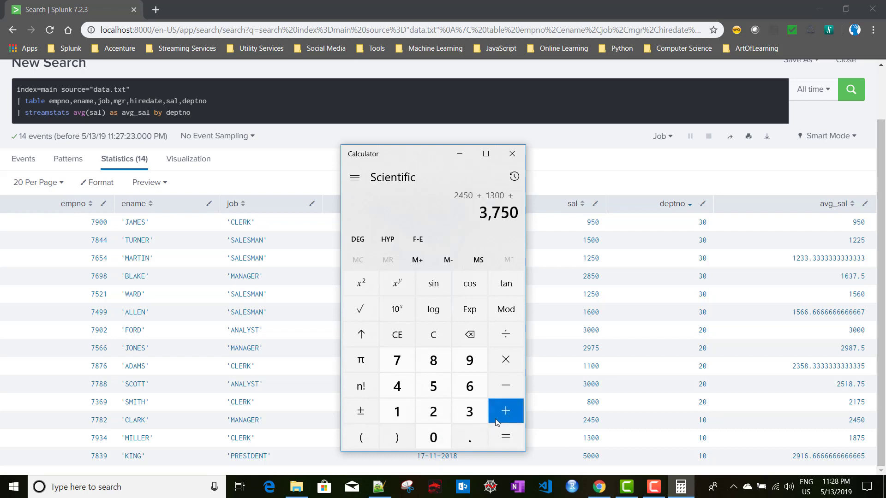
{"action": "left_click", "coordinate": [439, 388]}
{"action": "left_click", "coordinate": [439, 425]}
{"action": "left_click", "coordinate": [438, 425]}
{"action": "left_click", "coordinate": [438, 425]}
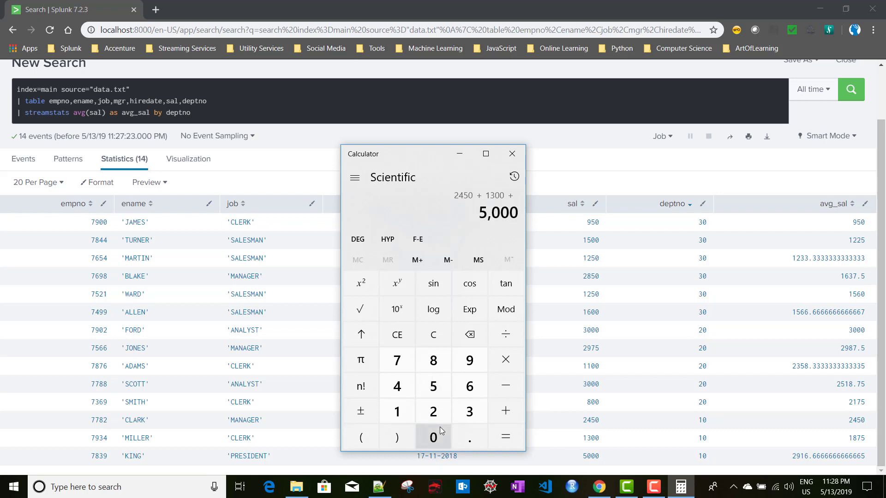
{"action": "left_click", "coordinate": [511, 441]}
Divide the total by 3 to get 2,916.67, then minimize Calculator
{"action": "left_click", "coordinate": [506, 334]}
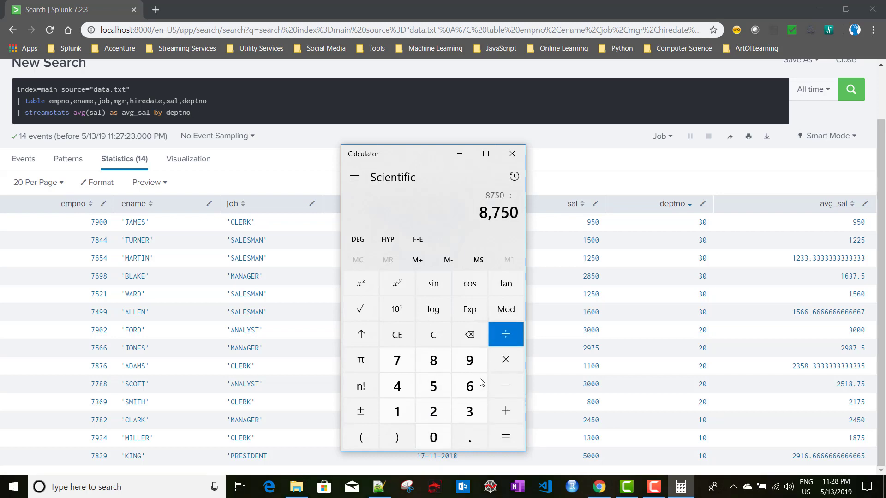
{"action": "left_click", "coordinate": [465, 417]}
{"action": "left_click", "coordinate": [506, 437]}
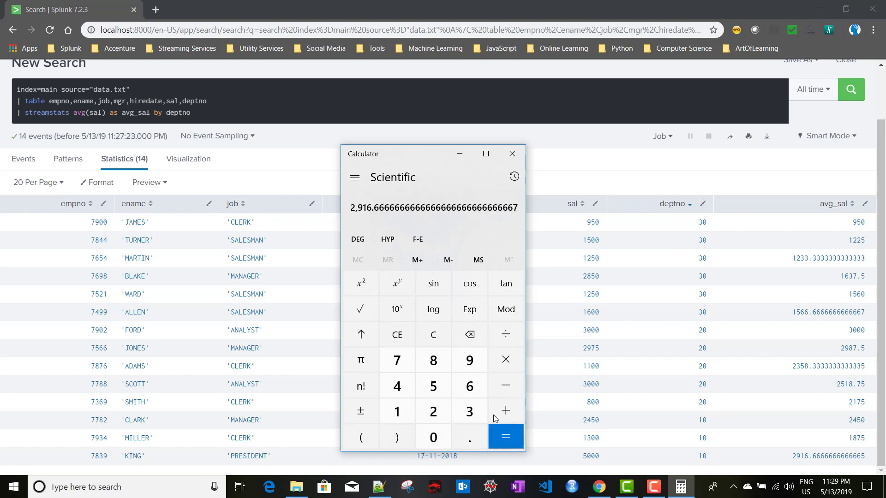
{"action": "left_click", "coordinate": [460, 156]}
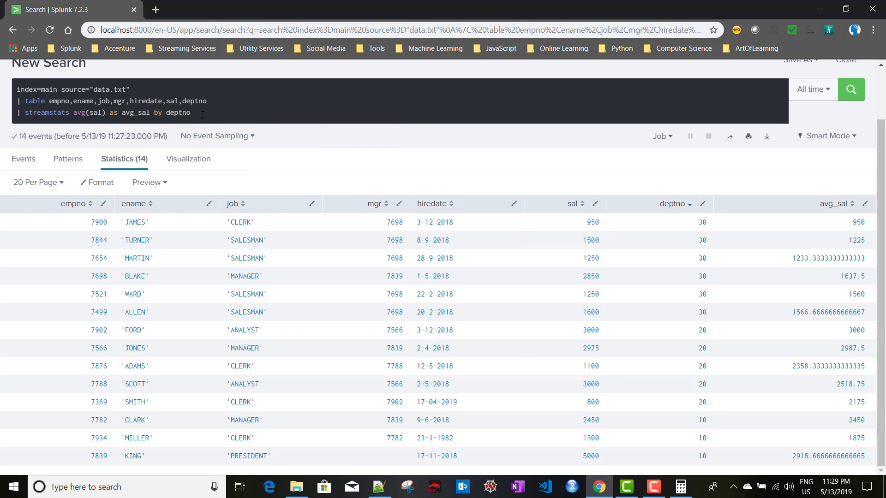
Add '| eventstats last(avg_sal) as avg_sal1 by deptno' as a new query line and run it
{"action": "left_click", "coordinate": [240, 119]}
{"action": "key", "text": "shift+Return"}
{"action": "type", "text": "|"}
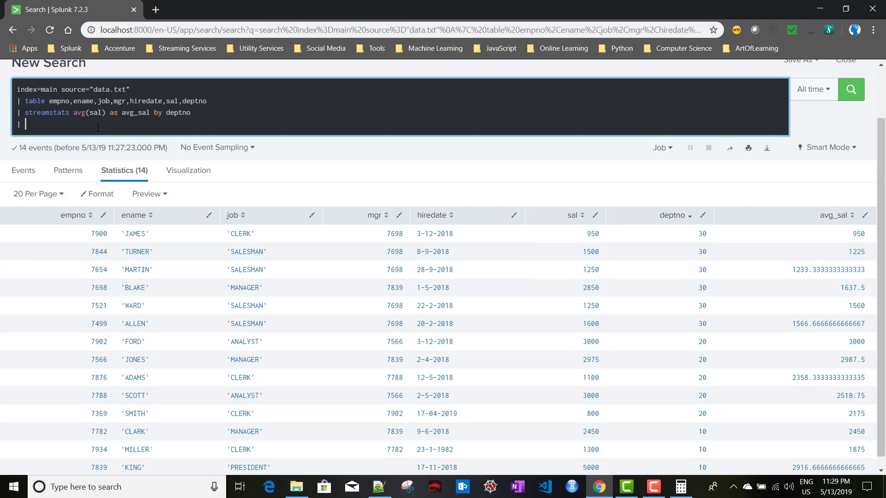
{"action": "type", "text": "eventst"}
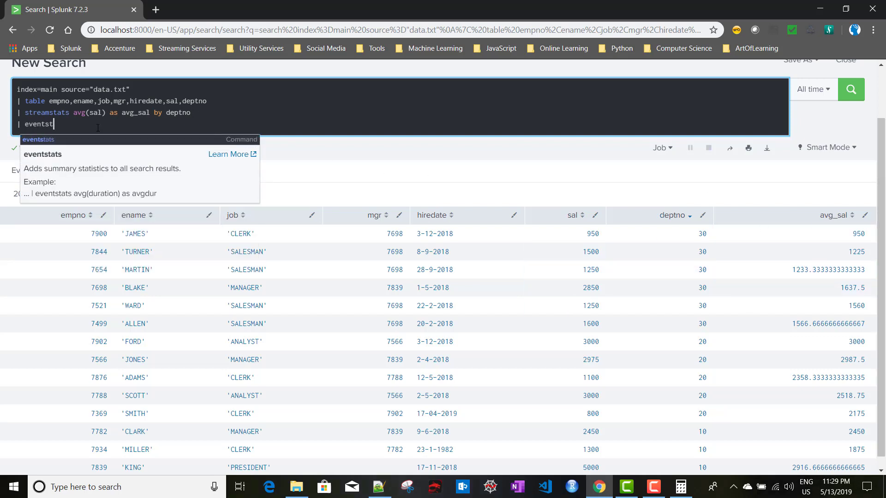
{"action": "type", "text": "ats"}
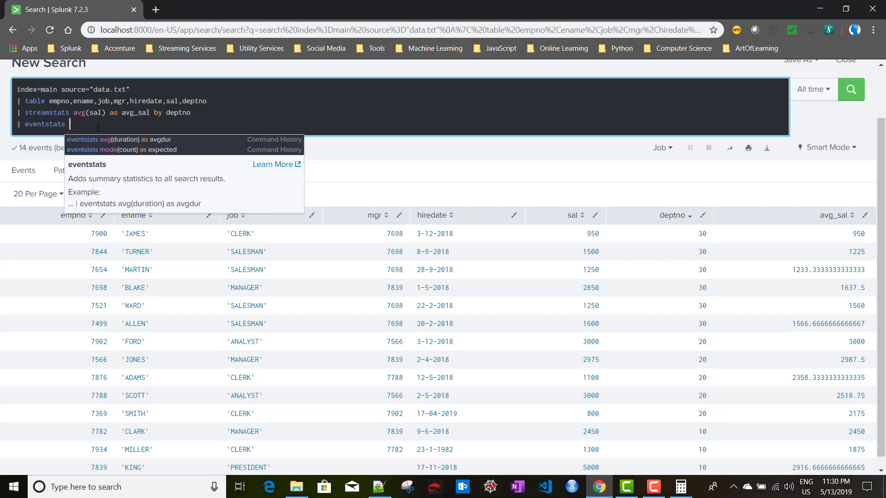
{"action": "type", "text": " last("}
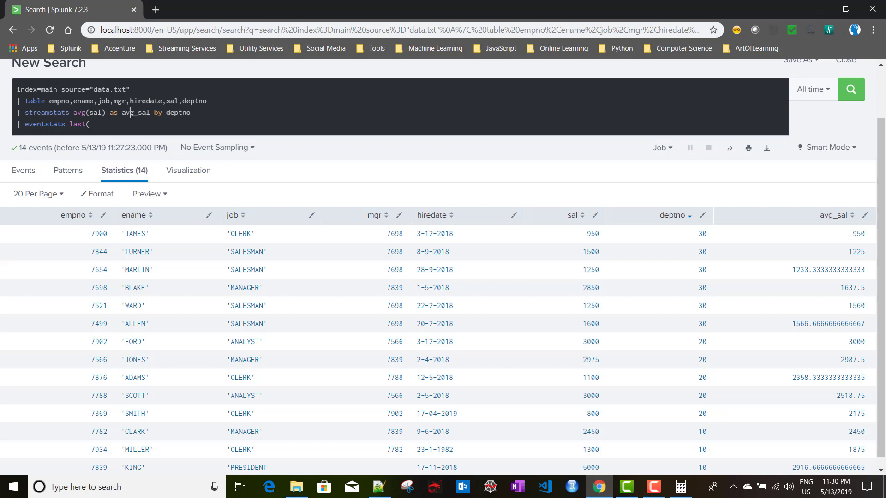
{"action": "double_click", "coordinate": [131, 113]}
{"action": "key", "text": "ctrl+c"}
{"action": "left_click", "coordinate": [105, 125]}
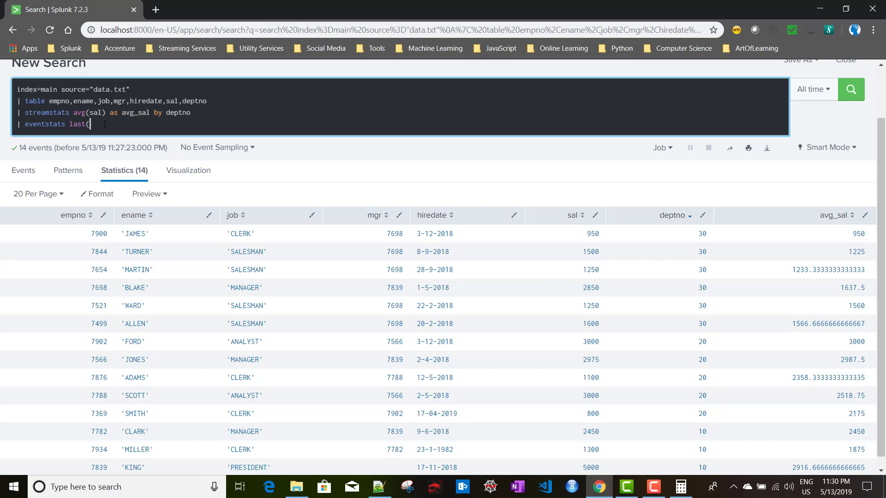
{"action": "key", "text": "ctrl+v"}
{"action": "key", "text": "BackSpace"}
{"action": "type", "text": ") as avg_"}
{"action": "type", "text": "sal1 by deptn"}
{"action": "key", "text": "Return"}
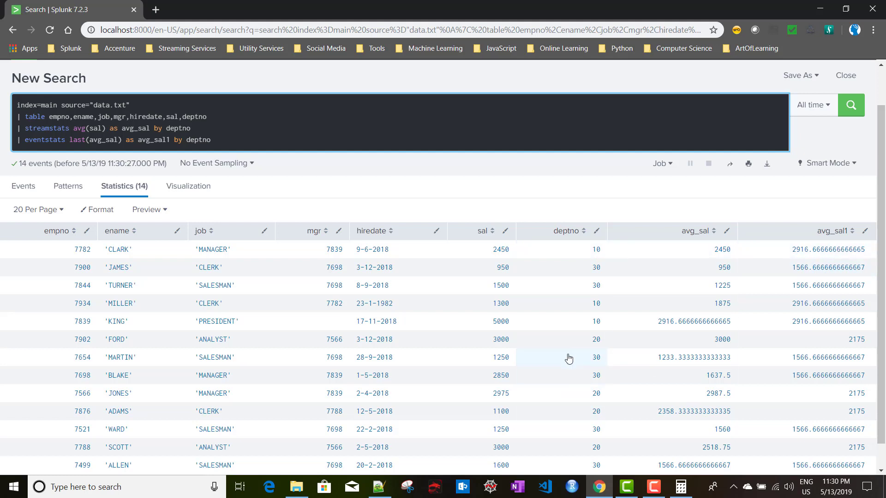
Sort the results by deptno and add a blank line after the eventstats line
{"action": "left_click", "coordinate": [572, 238]}
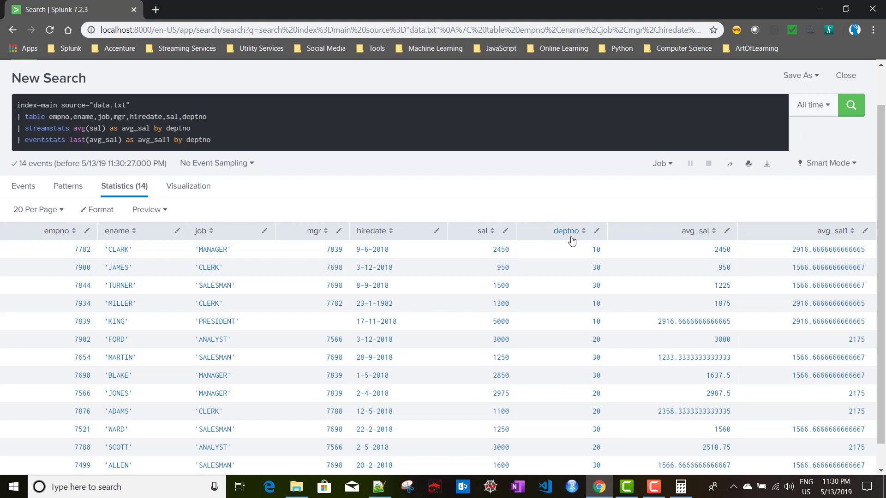
{"action": "left_click", "coordinate": [572, 239]}
{"action": "scroll", "coordinate": [571, 330], "scroll_direction": "down", "scroll_amount": 1}
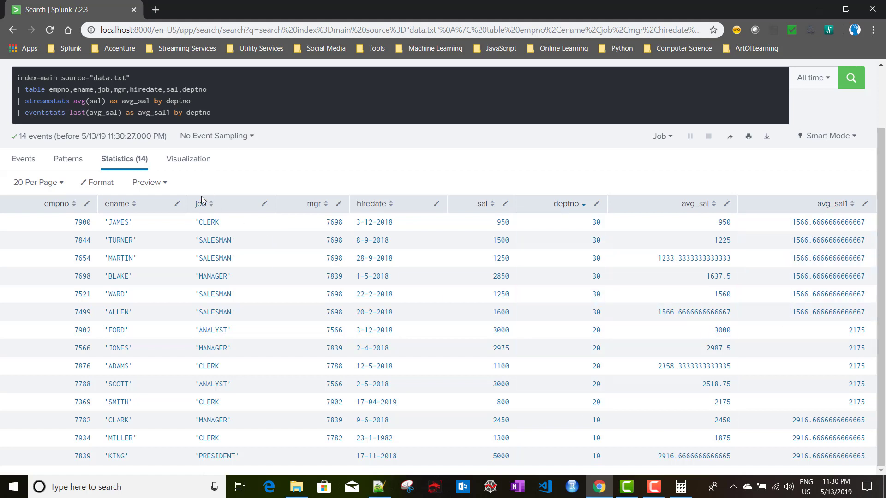
{"action": "left_click", "coordinate": [225, 109]}
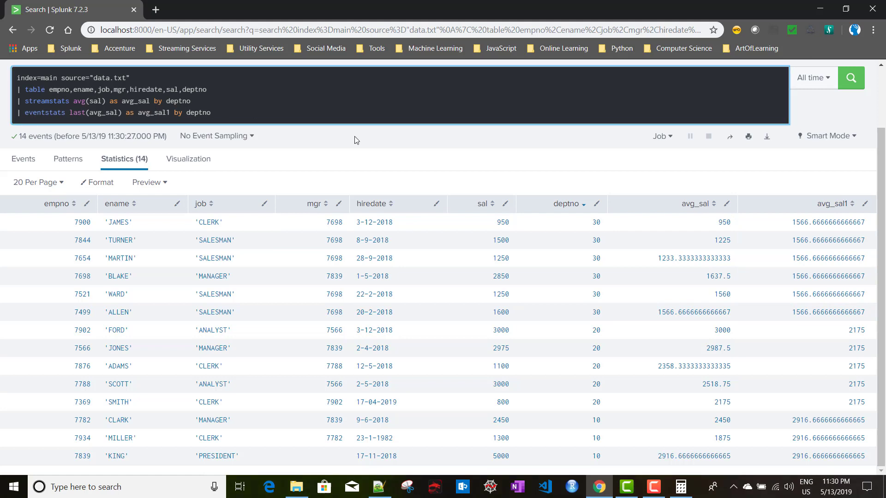
{"action": "key", "text": "shift+Return"}
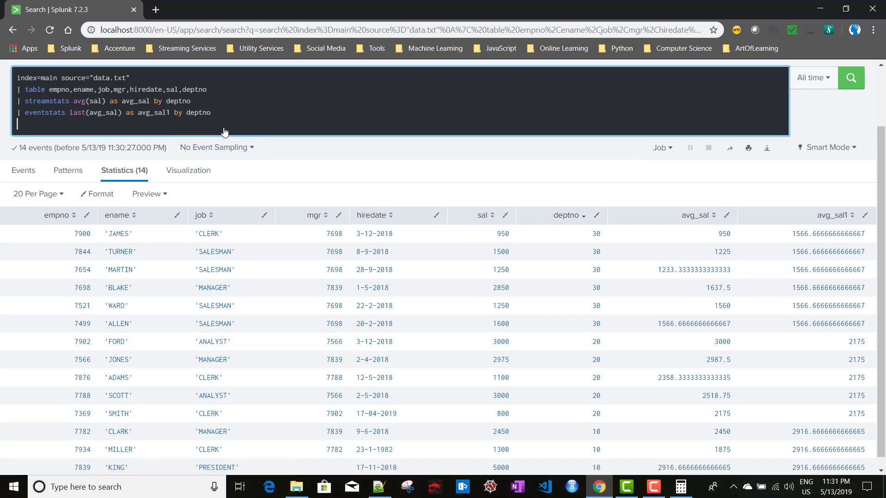
Run the search with '| fields - avg_sal', then delete the eventstats and fields lines
{"action": "type", "text": "field"}
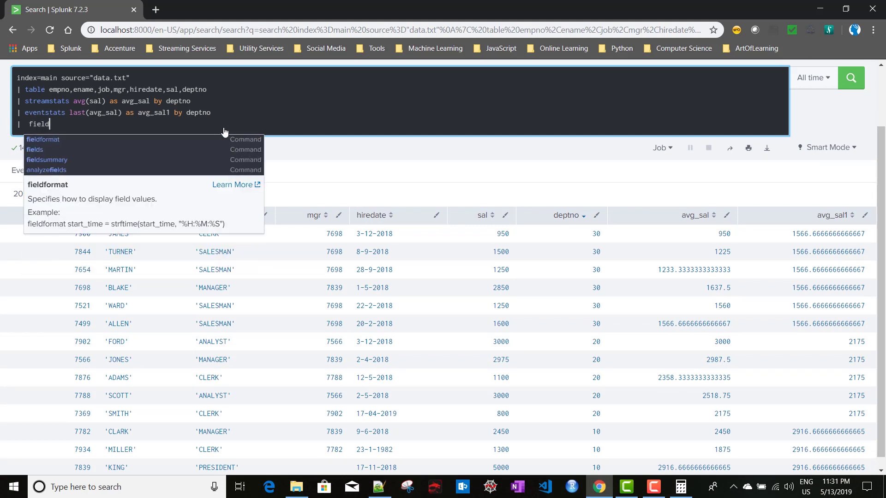
{"action": "type", "text": "s -"}
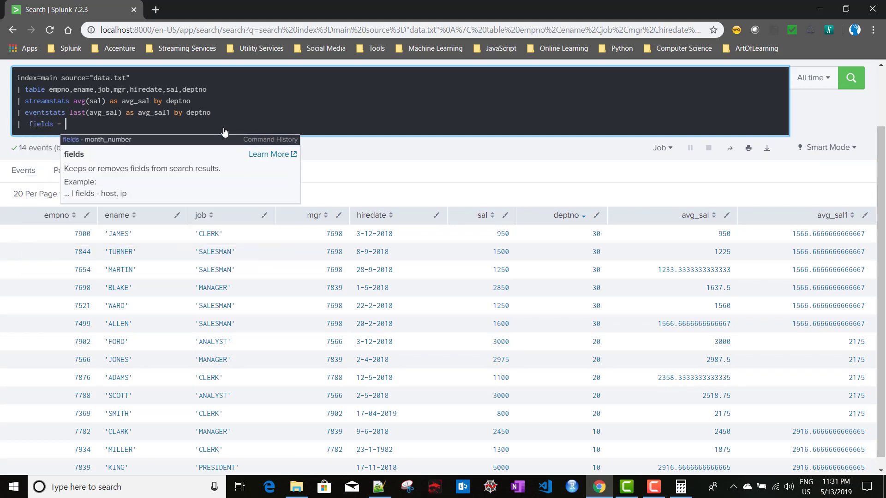
{"action": "type", "text": " avg_"}
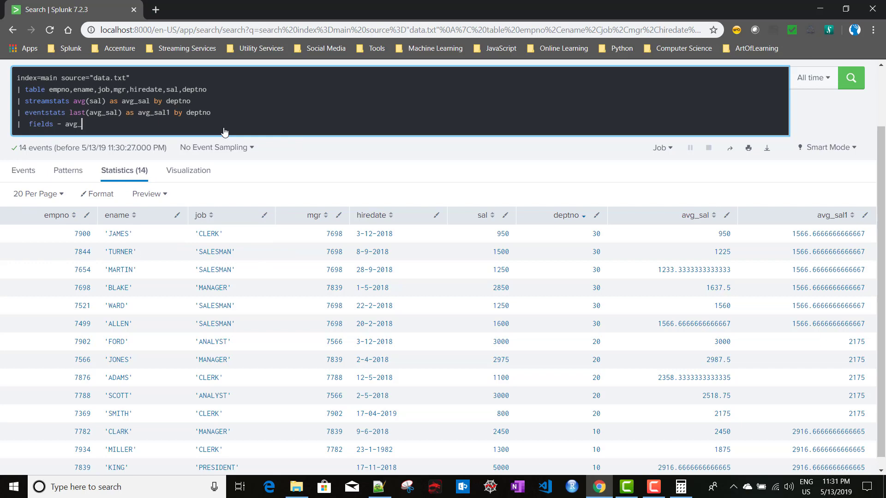
{"action": "type", "text": "sa;"}
{"action": "key", "text": "BackSpace"}
{"action": "key", "text": "BackSpace"}
{"action": "type", "text": "al"}
{"action": "key", "text": "Return"}
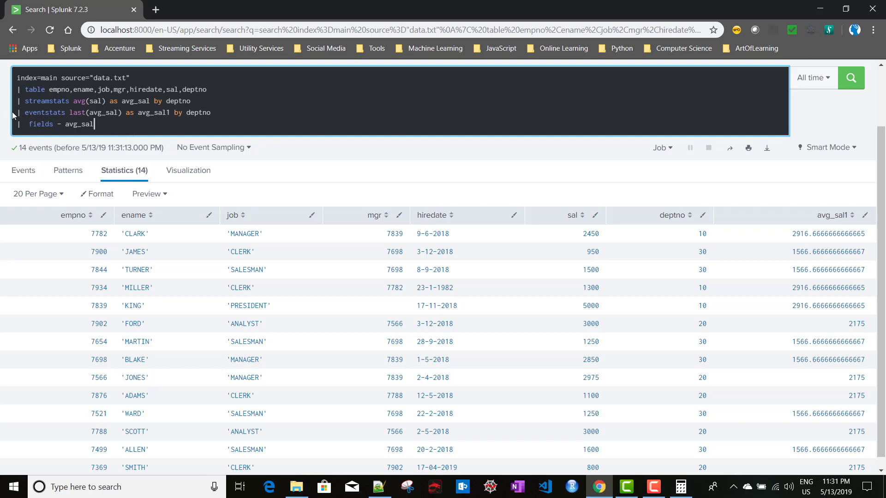
{"action": "left_click_drag", "start_coordinate": [14, 113], "coordinate": [125, 131]}
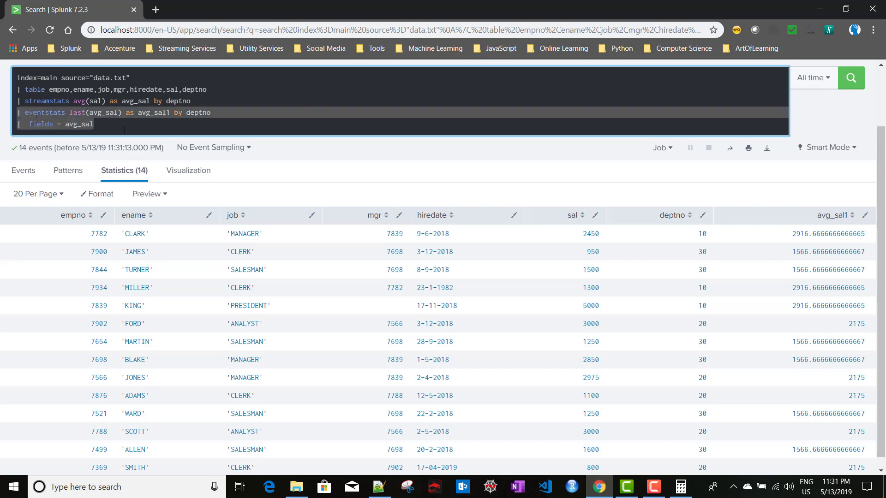
{"action": "key", "text": "BackSpace"}
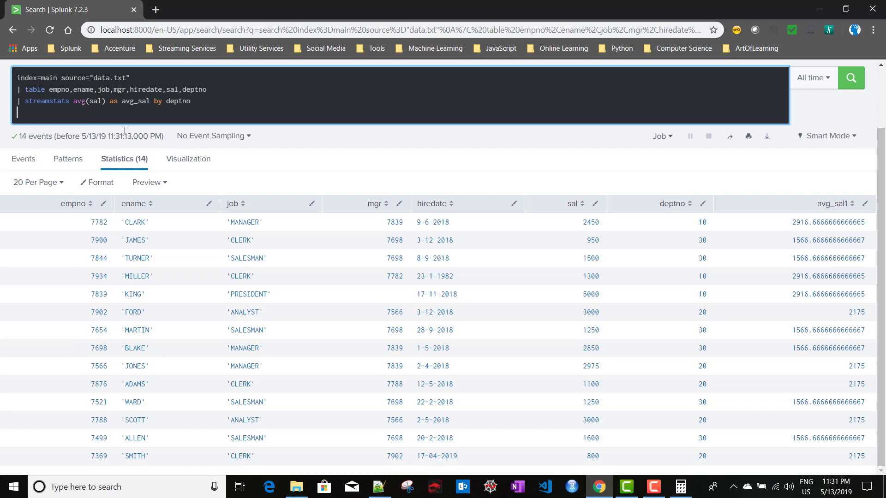
Remove the empty line and rerun the three-line streamstats query showing running department averages
{"action": "key", "text": "BackSpace"}
{"action": "key", "text": "Return"}
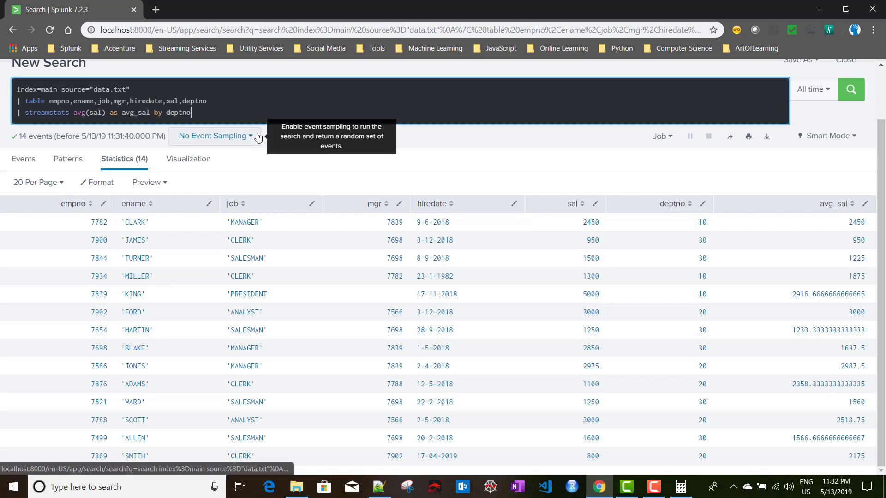
Add reset_on_change=true to the streamstats command using autocomplete
{"action": "left_click", "coordinate": [216, 117]}
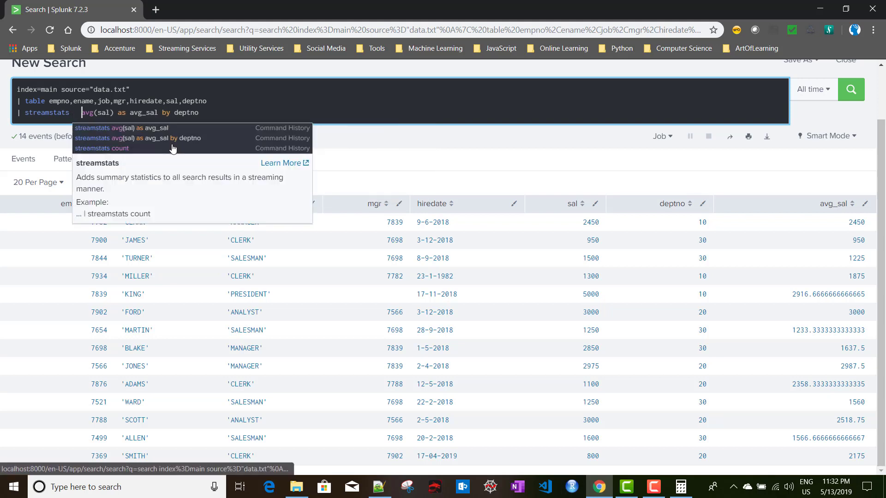
{"action": "key", "text": "Left"}
{"action": "key", "text": "Left"}
{"action": "key", "text": "Left"}
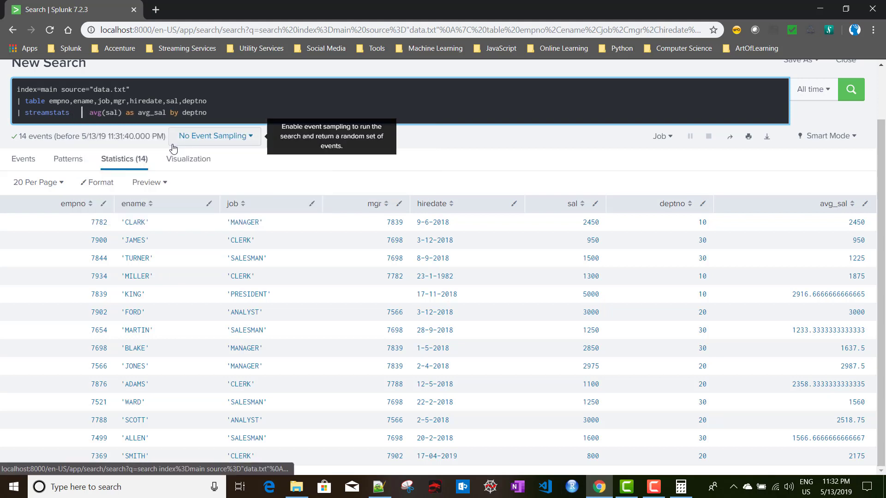
{"action": "type", "text": "res"}
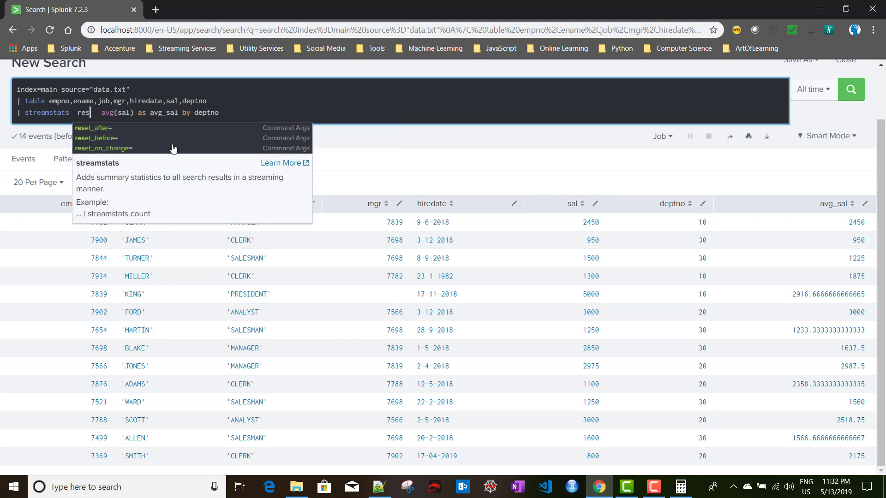
{"action": "key", "text": "Down"}
{"action": "key", "text": "Down"}
{"action": "key", "text": "Down"}
{"action": "key", "text": "Return"}
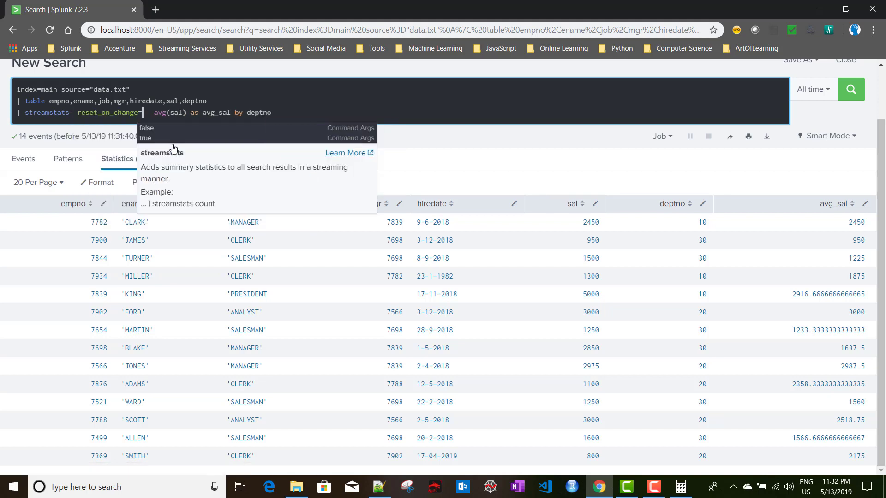
{"action": "key", "text": "Down"}
{"action": "key", "text": "Down"}
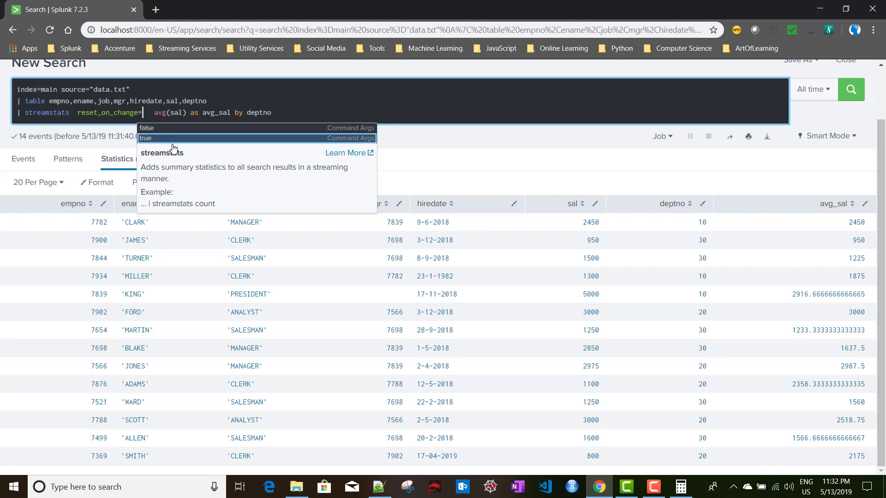
{"action": "key", "text": "Return"}
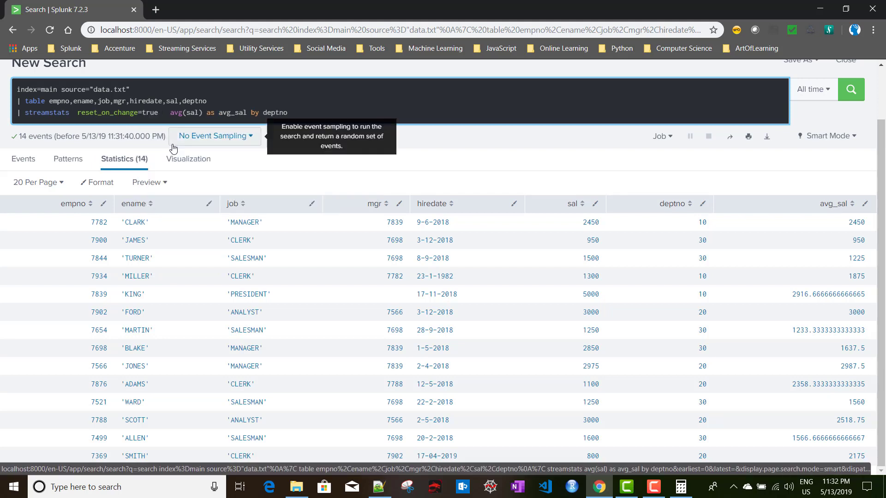
Rerun the search, highlight the reset_on_change argument, and bring up Query.txt in Notepad++
{"action": "key", "text": "Return"}
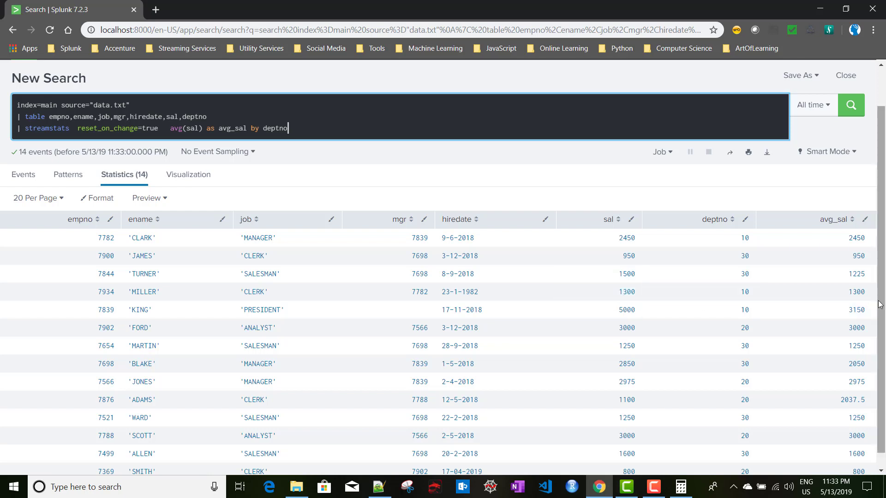
{"action": "double_click", "coordinate": [96, 129]}
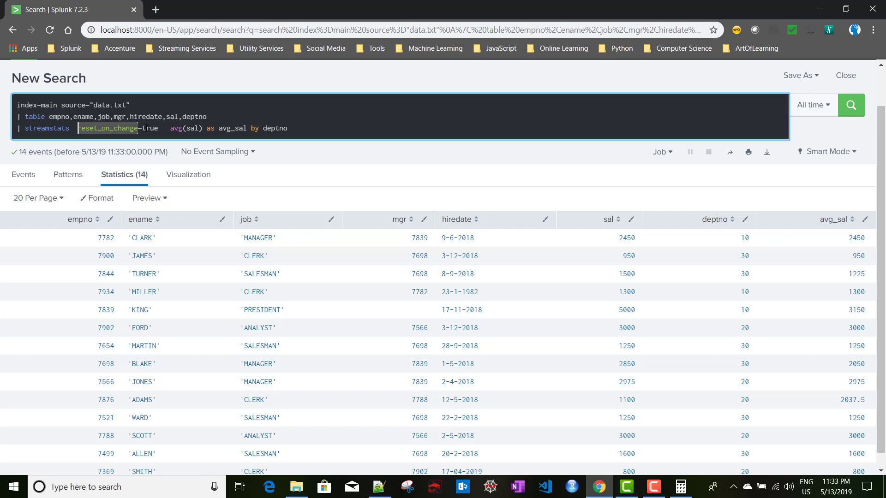
{"action": "left_click", "coordinate": [379, 487]}
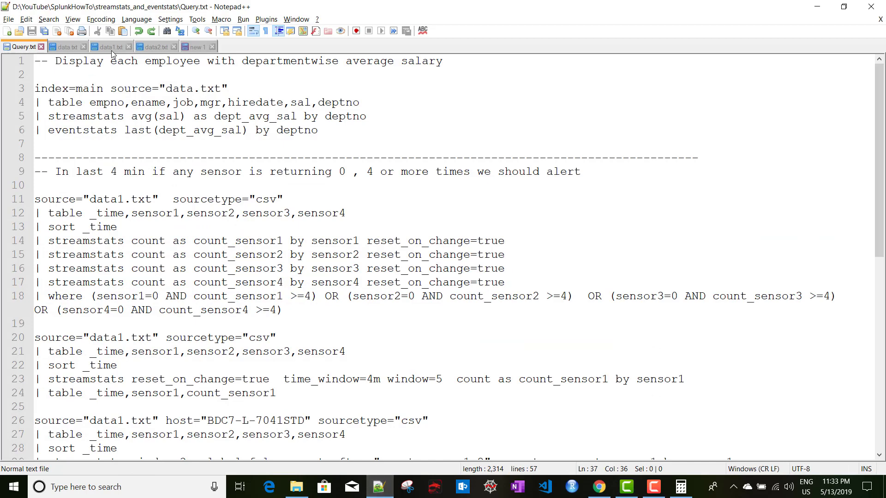
Inspect data1.txt's 1 and 0 sensor values in Notepad++, then return to Splunk
{"action": "left_click", "coordinate": [110, 48]}
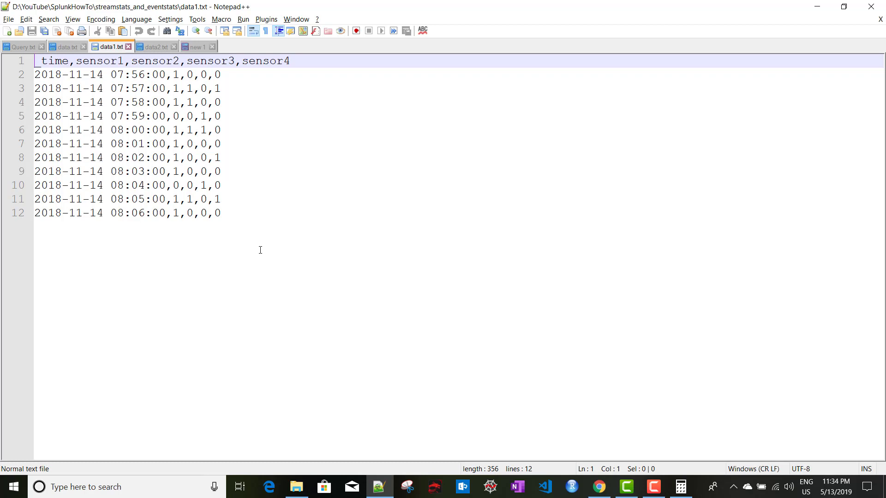
{"action": "double_click", "coordinate": [175, 74]}
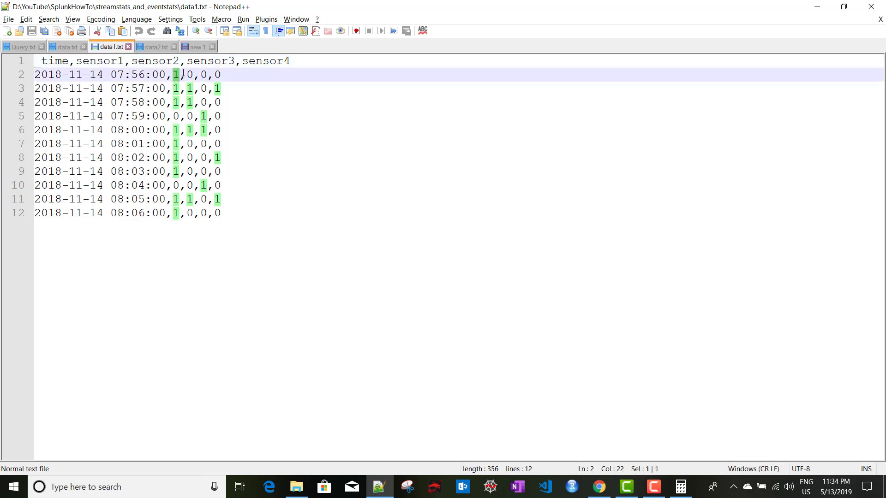
{"action": "double_click", "coordinate": [190, 144]}
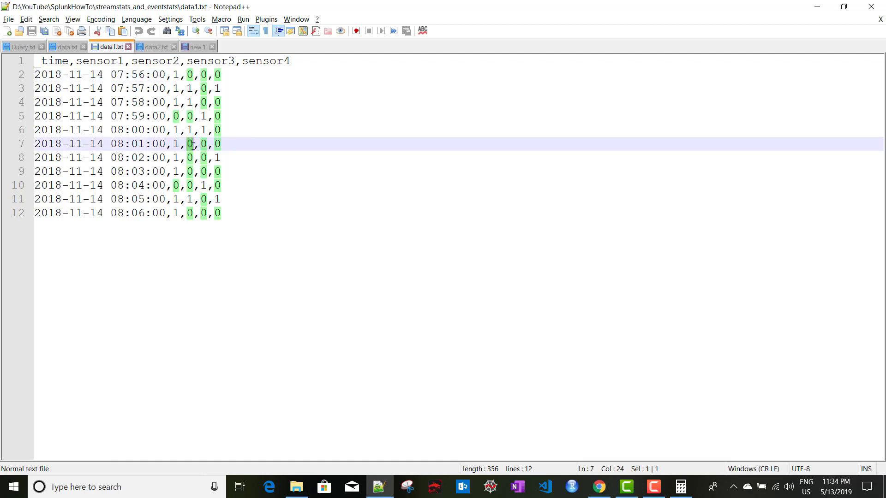
{"action": "left_click", "coordinate": [280, 147]}
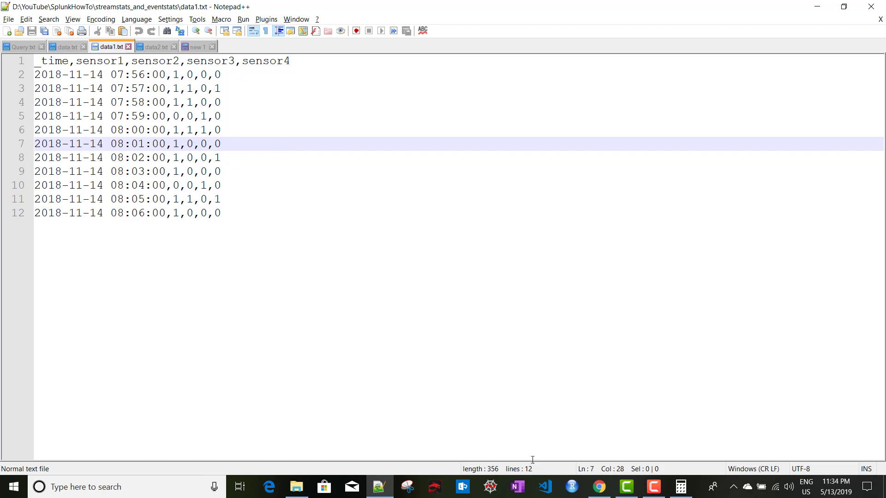
{"action": "left_click", "coordinate": [599, 487]}
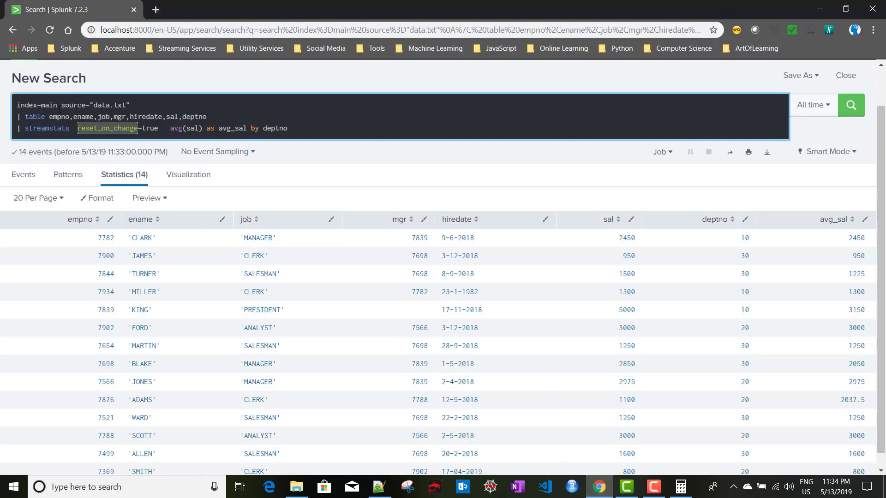
{"action": "left_click", "coordinate": [61, 106]}
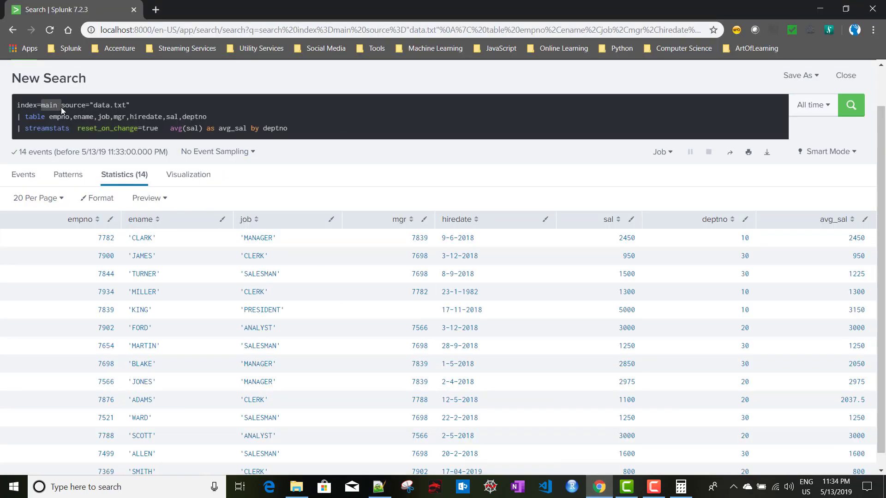
Narrow the search to index=main events with source data1.txt
{"action": "left_click", "coordinate": [305, 129], "text": "shift"}
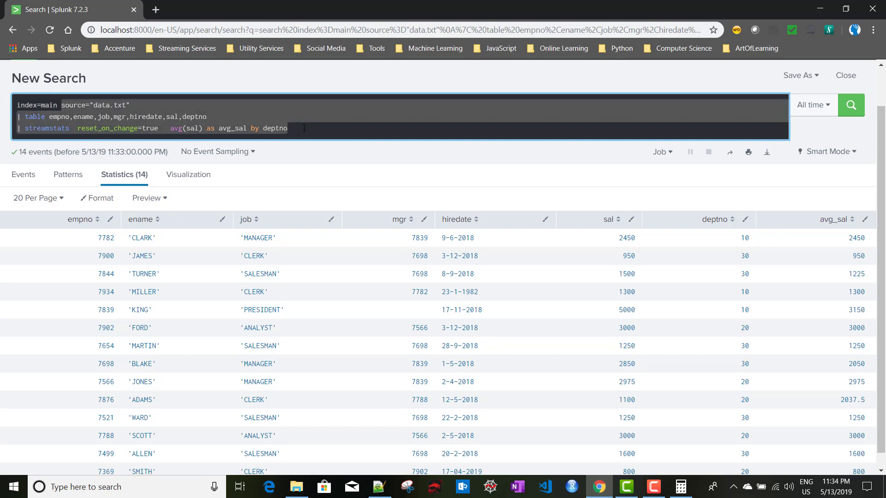
{"action": "key", "text": "BackSpace"}
{"action": "key", "text": "Return"}
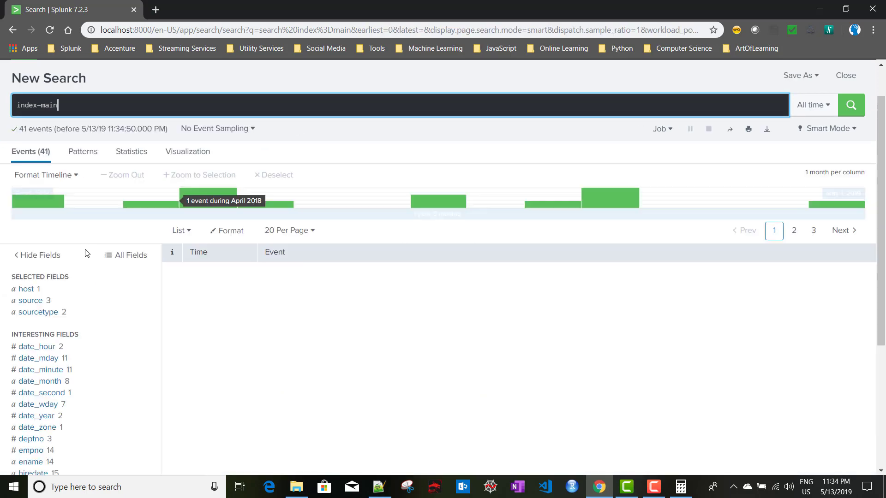
{"action": "left_click", "coordinate": [32, 301]}
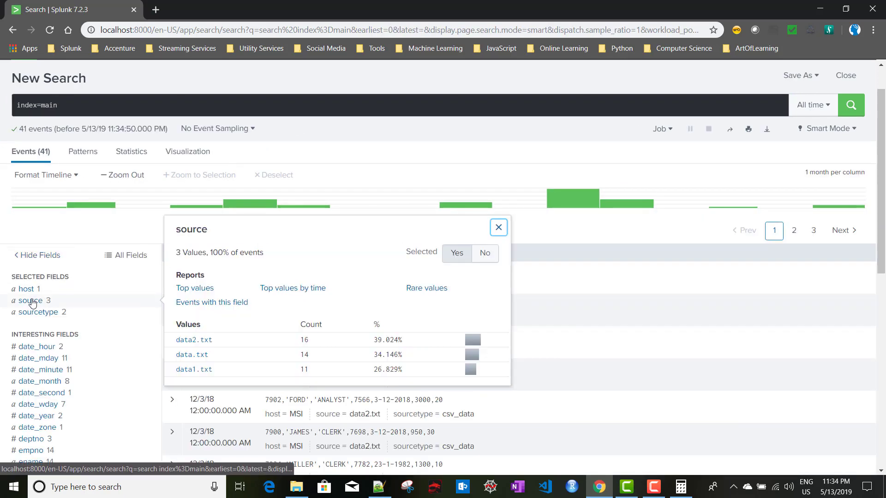
{"action": "left_click", "coordinate": [191, 370]}
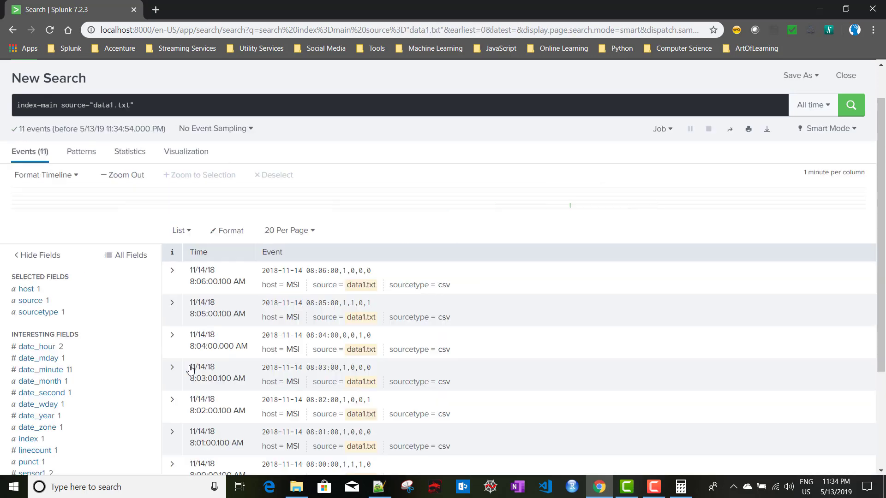
Paste data1.txt's header line _time,sensor1,sensor2,sensor3,sensor4 onto a new piped line
{"action": "left_click", "coordinate": [157, 105]}
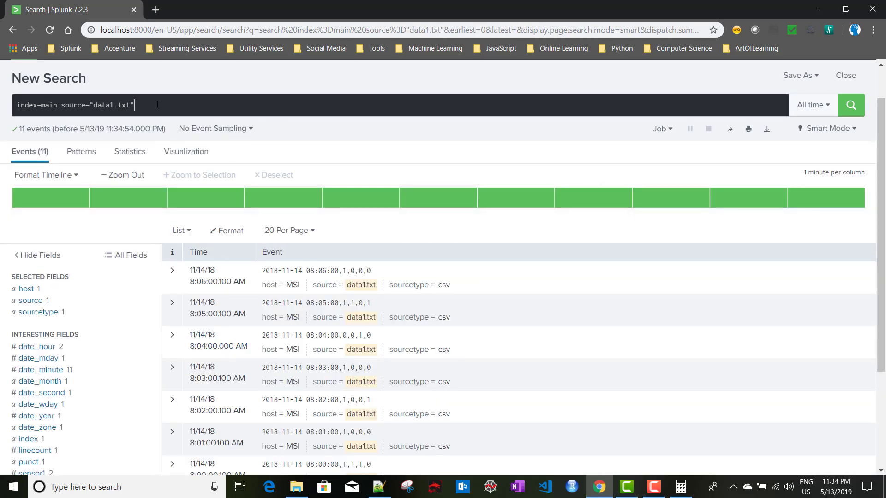
{"action": "key", "text": "shift+Return"}
{"action": "type", "text": "|"}
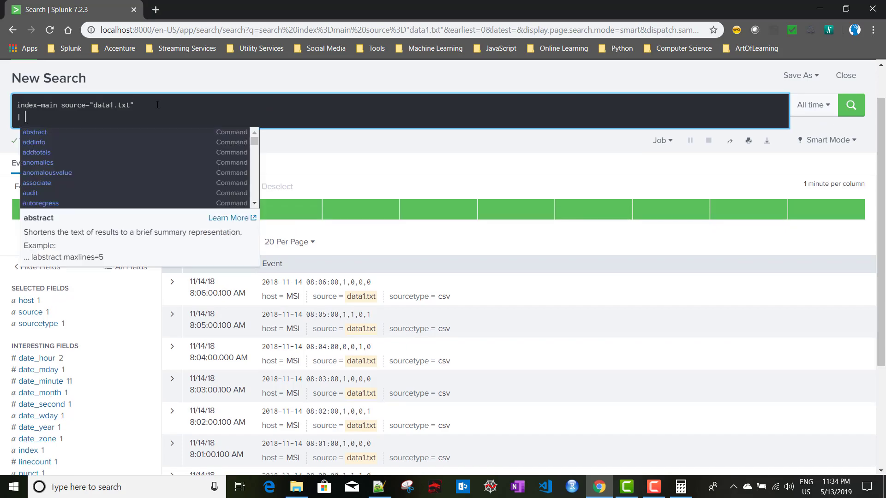
{"action": "key", "text": "alt+Tab"}
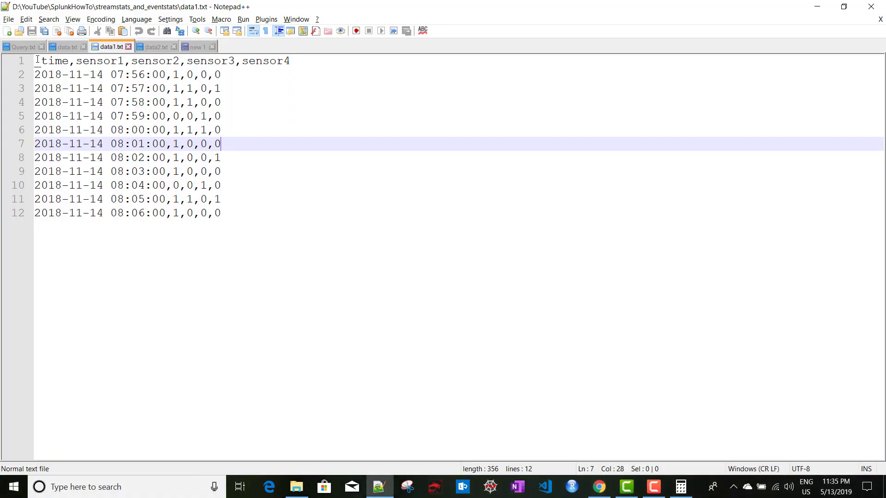
{"action": "key", "text": "ctrl+Home"}
{"action": "key", "text": "shift+End"}
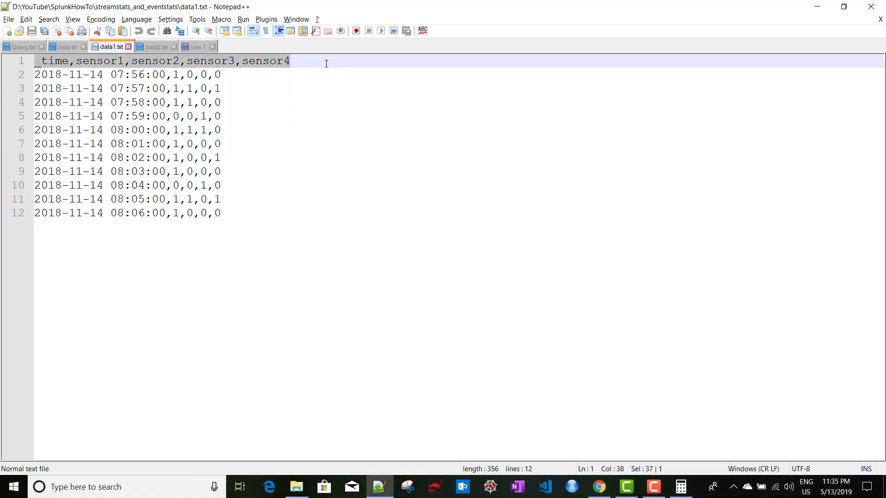
{"action": "key", "text": "ctrl+c"}
{"action": "key", "text": "alt+Tab"}
{"action": "key", "text": "ctrl+v"}
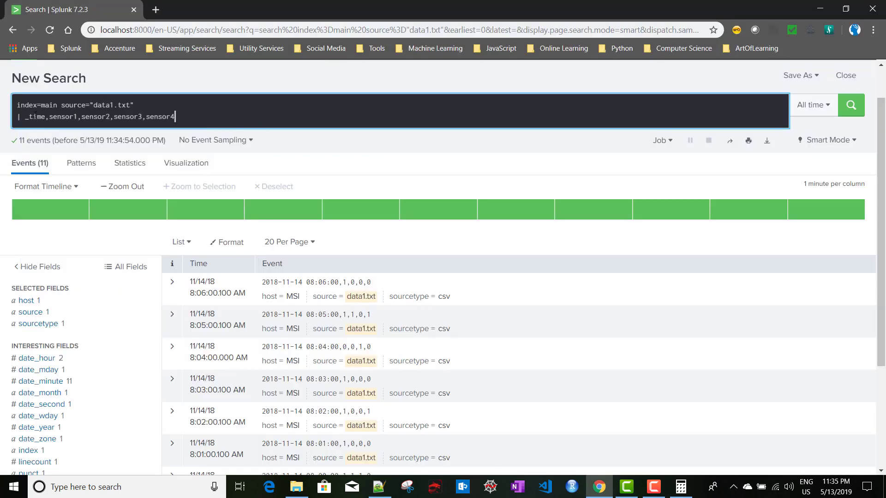
Turn the pasted field list into a table command and run it
{"action": "left_click", "coordinate": [27, 117]}
{"action": "type", "text": "table"}
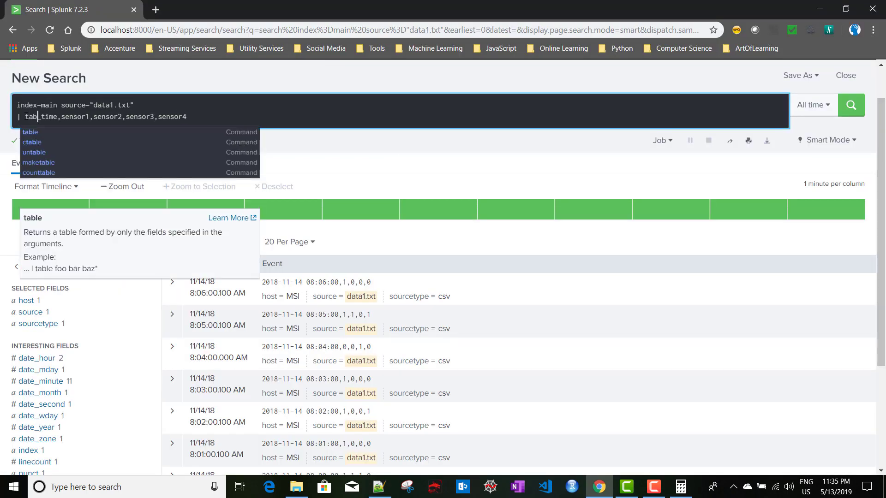
{"action": "key", "text": "Return"}
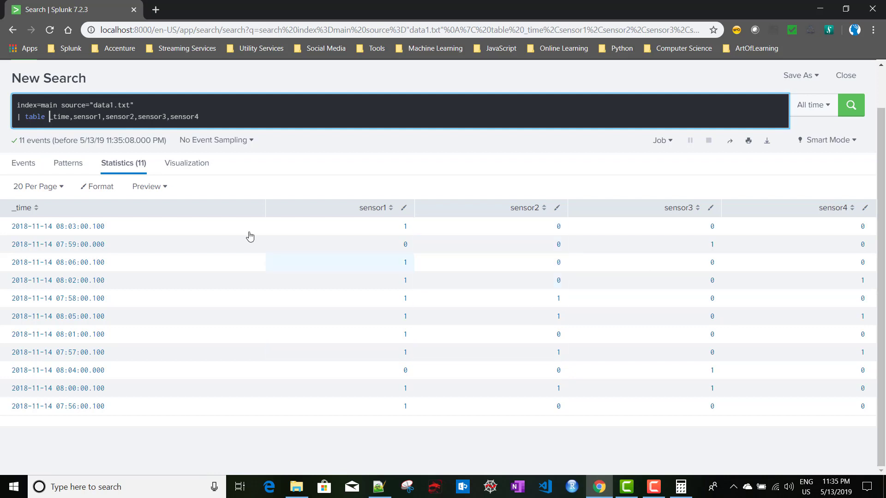
Add '| sort _time' to order rows by time, then start a fourth piped line
{"action": "left_click", "coordinate": [210, 119]}
{"action": "key", "text": "shift+Return"}
{"action": "type", "text": "| "}
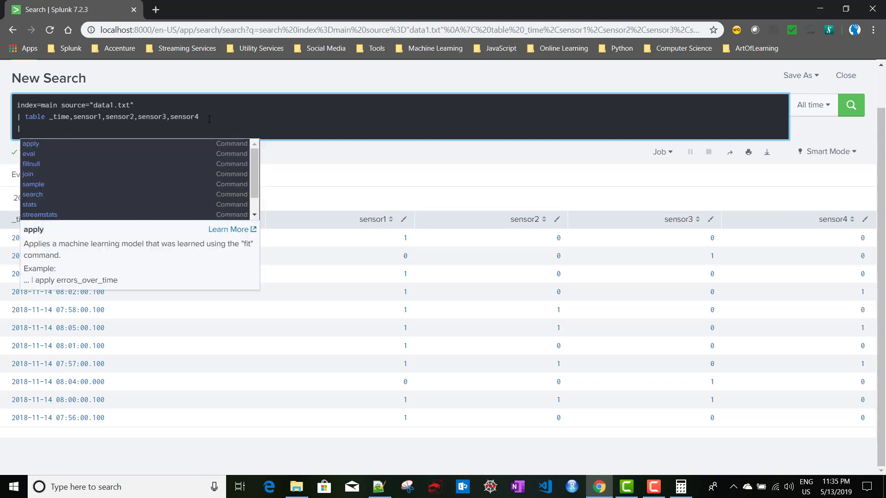
{"action": "type", "text": "sort"}
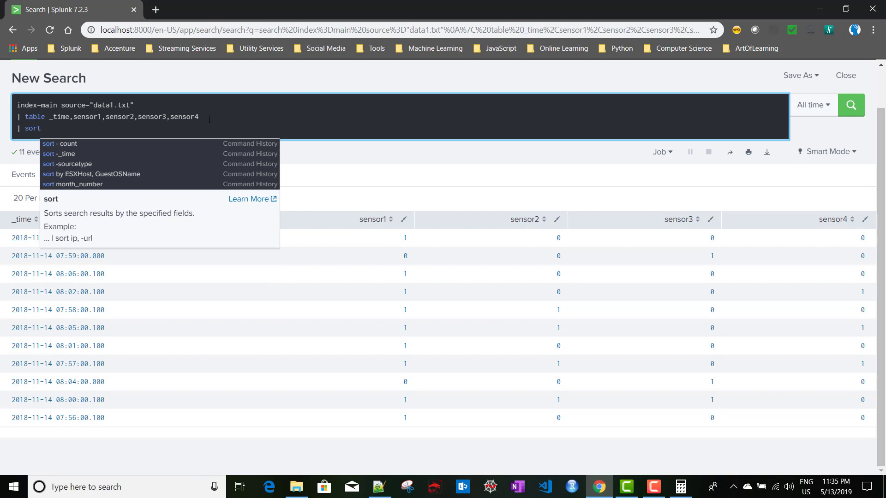
{"action": "type", "text": " _"}
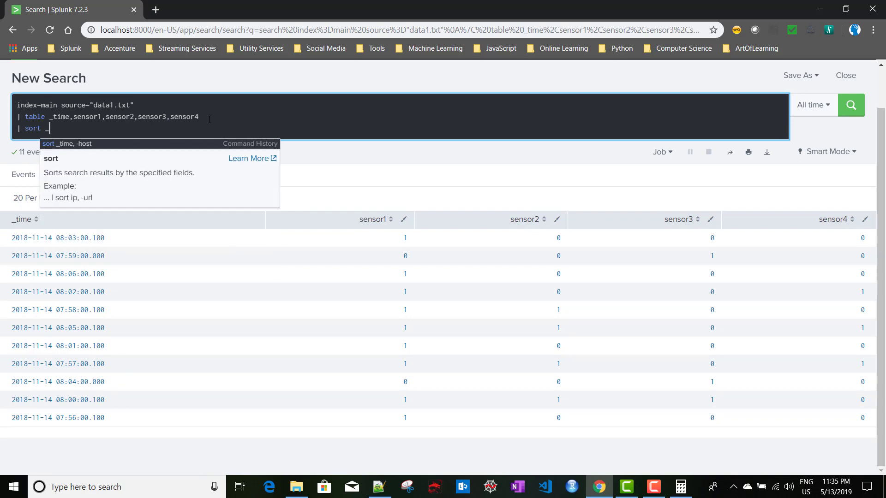
{"action": "type", "text": "time"}
{"action": "key", "text": "Return"}
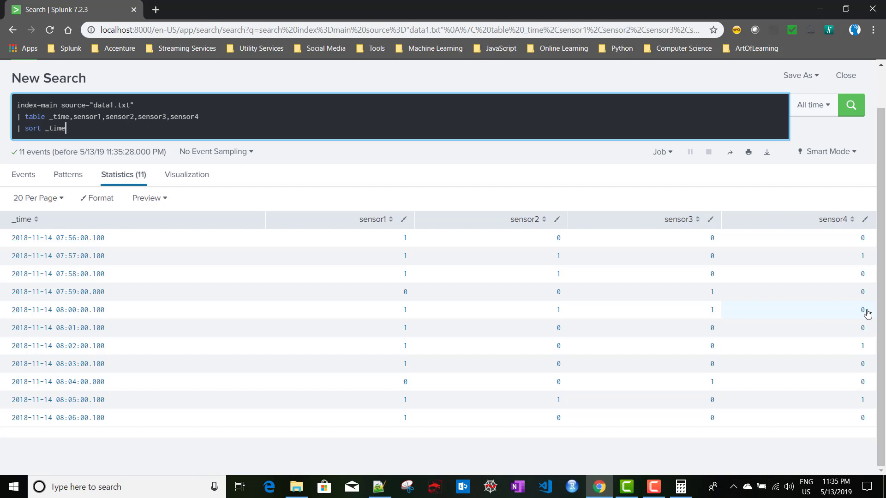
{"action": "key", "text": "shift+Return"}
{"action": "type", "text": "|"}
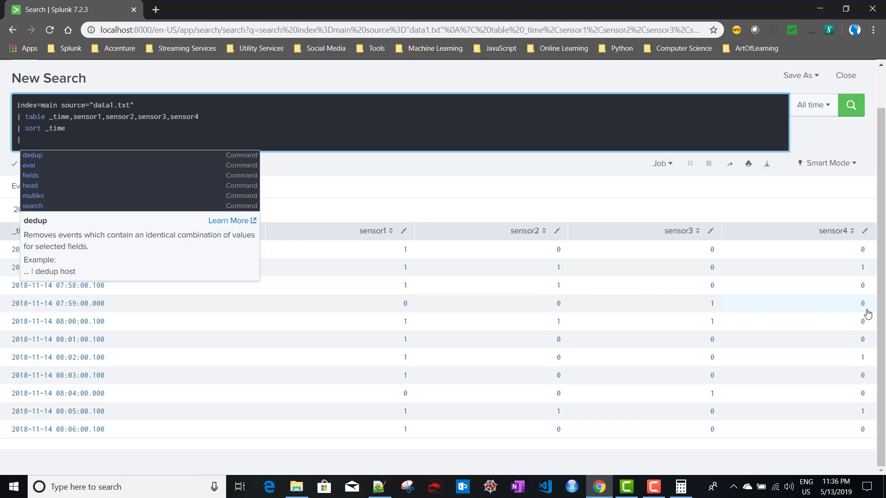
{"action": "key", "text": "Escape"}
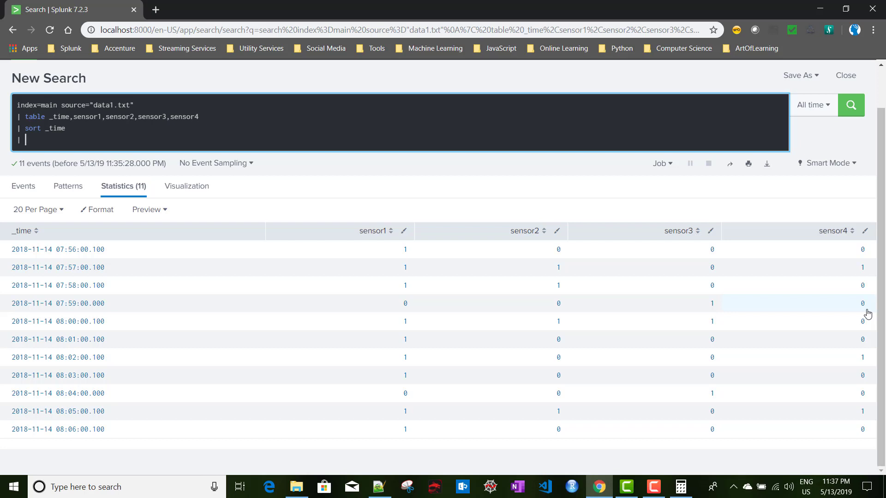
Run 'streamstats count as count_sensor1' on the fourth line to number rows 1–11
{"action": "type", "text": "streams"}
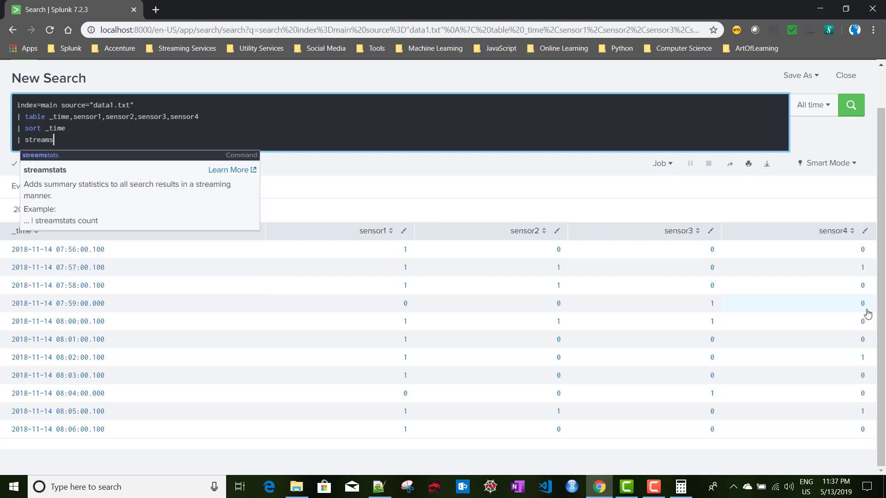
{"action": "type", "text": "tats count"}
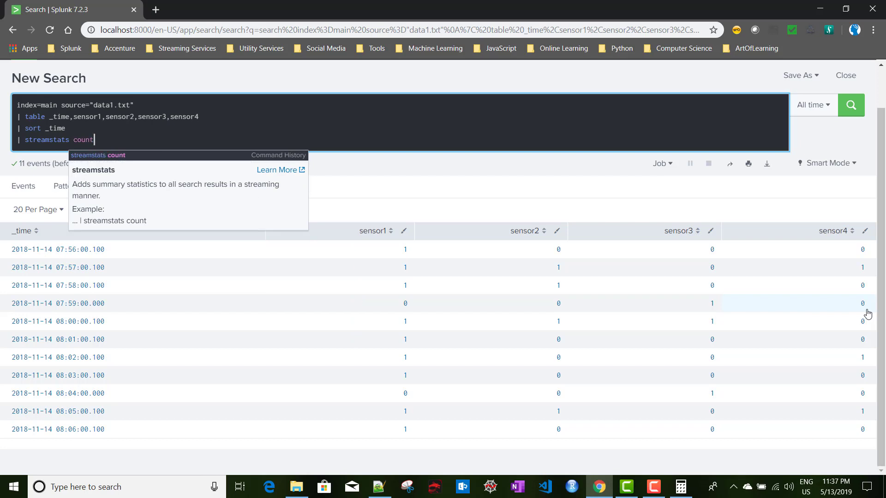
{"action": "type", "text": " as "}
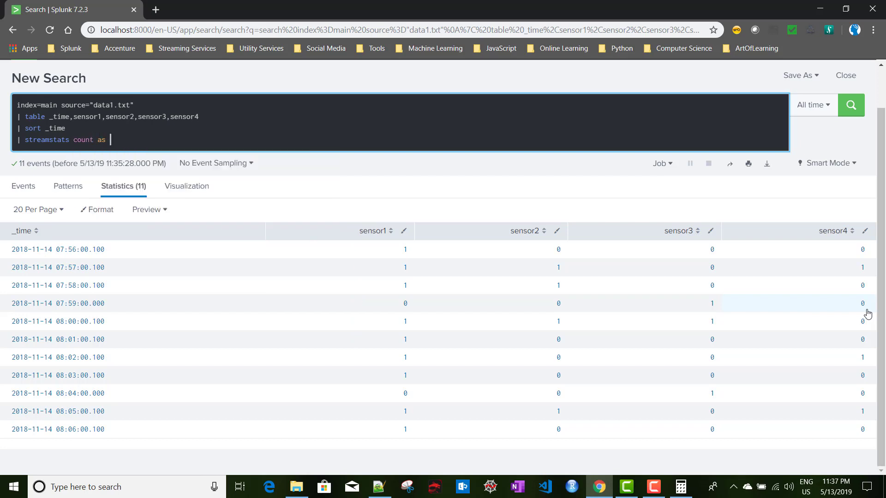
{"action": "type", "text": "c"}
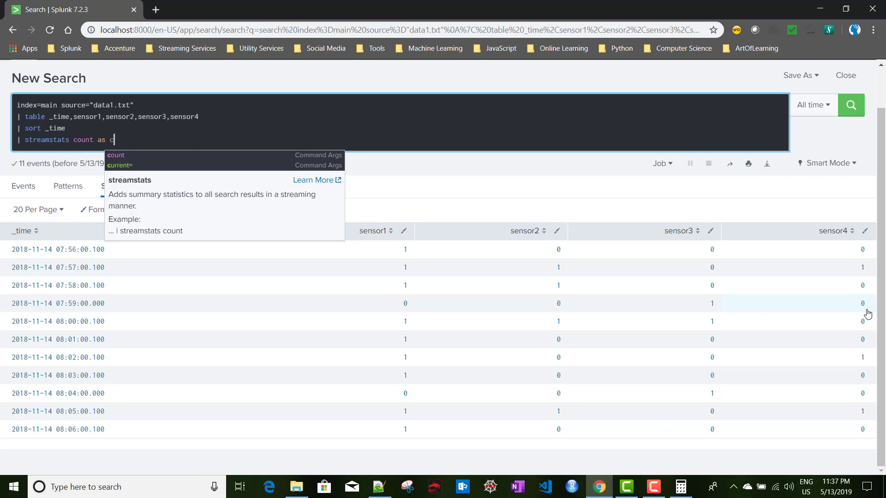
{"action": "type", "text": "ount_"}
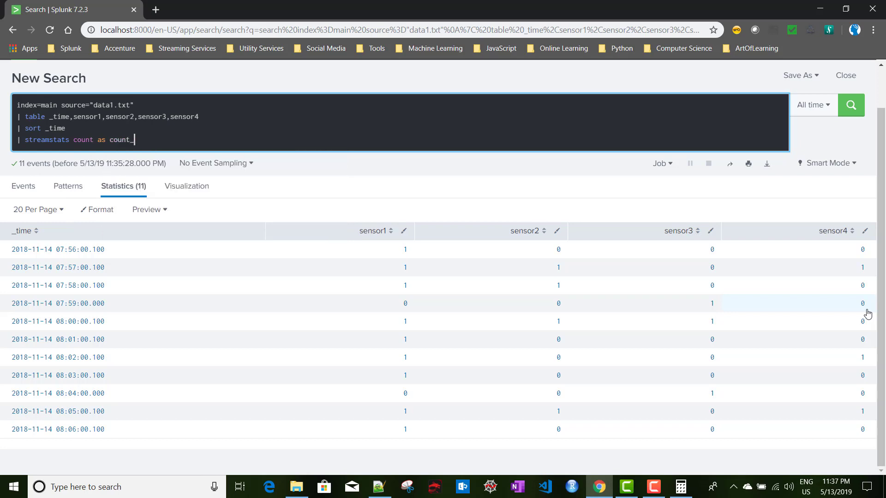
{"action": "type", "text": "sensor1"}
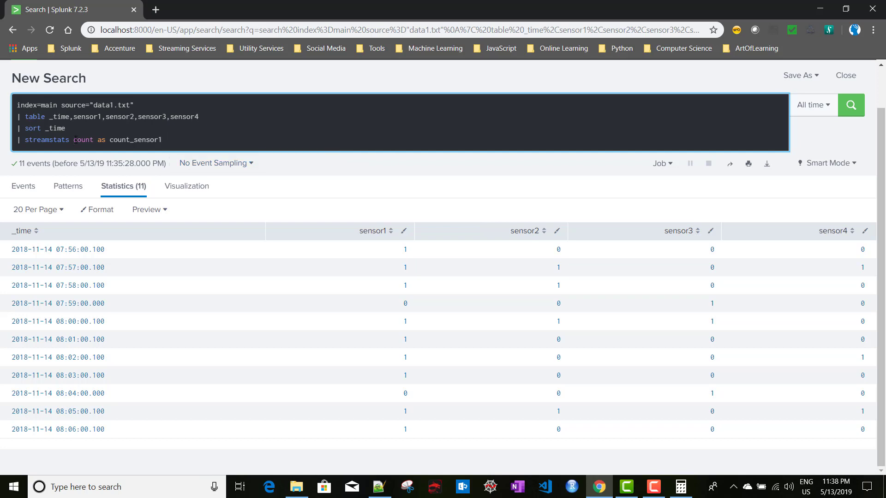
{"action": "key", "text": "Return"}
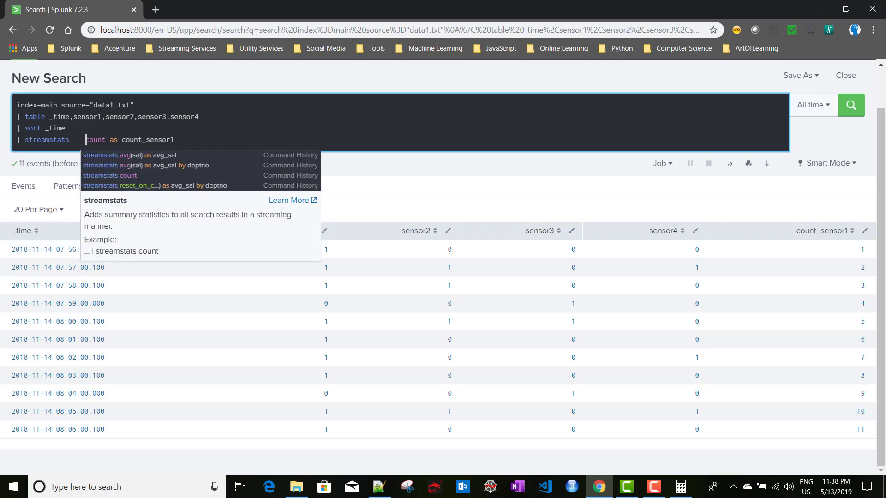
Try adding reset_on_change=true to streamstats, then remove it again
{"action": "left_click", "coordinate": [76, 140]}
{"action": "type", "text": "rese"}
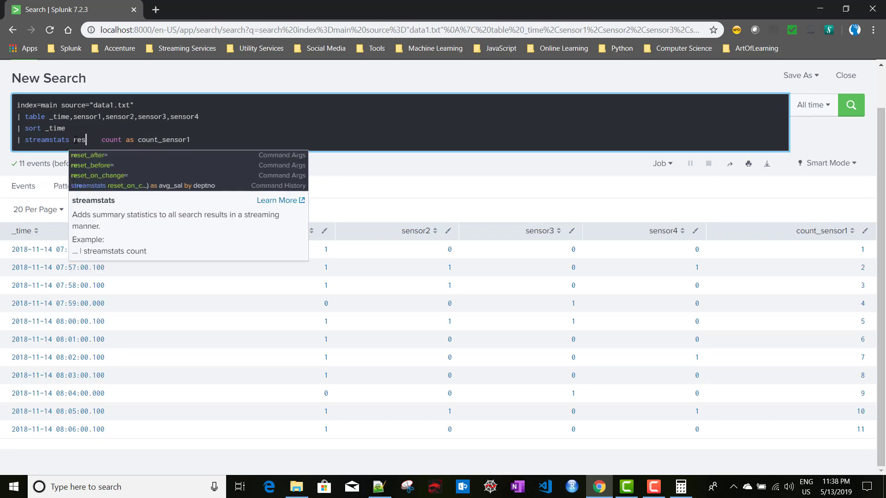
{"action": "key", "text": "Down"}
{"action": "key", "text": "Down"}
{"action": "key", "text": "Return"}
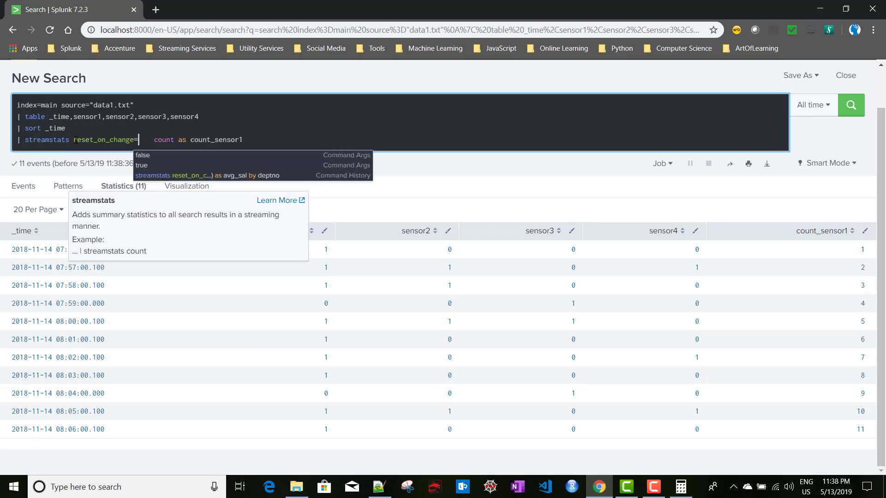
{"action": "type", "text": "true"}
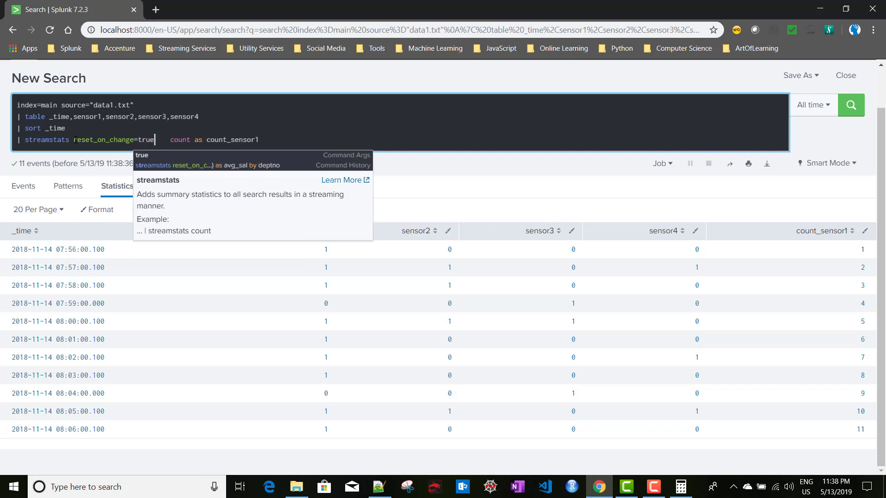
{"action": "left_click", "coordinate": [75, 140], "text": "shift"}
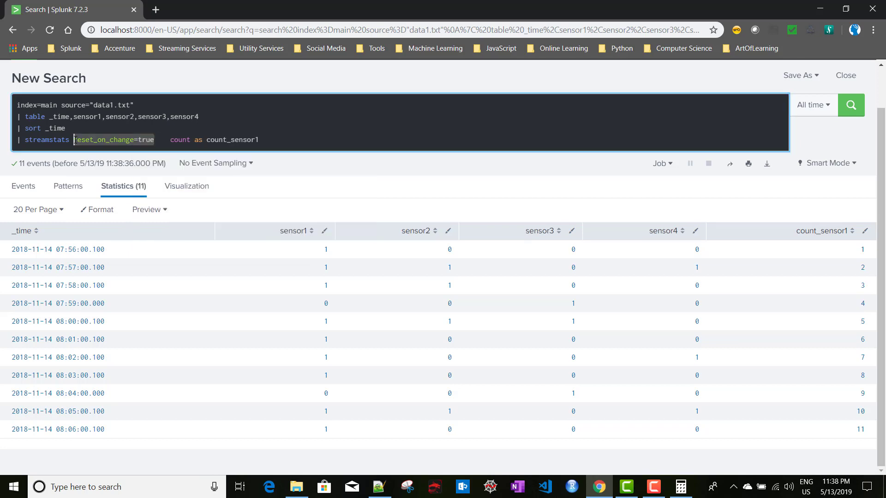
{"action": "key", "text": "BackSpace"}
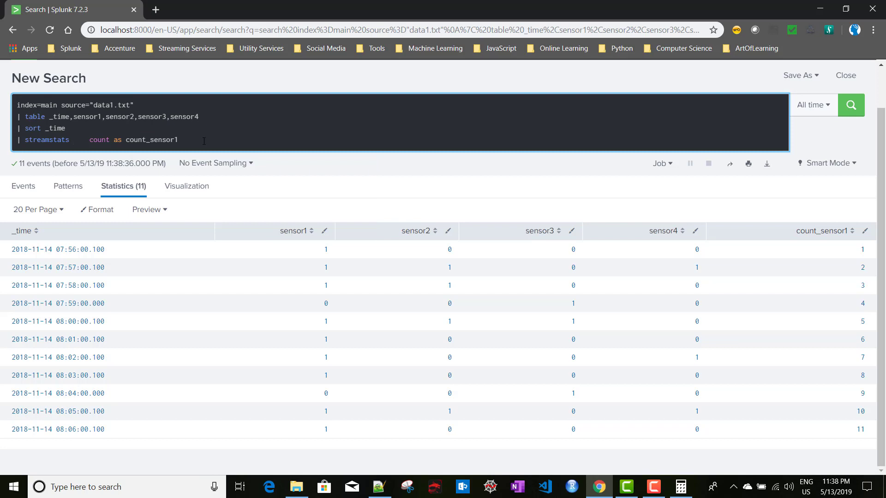
Rename the count to count_sensor2, group it by sensor2, and run the search
{"action": "key", "text": "ctrl+shift+Left"}
{"action": "left_click", "coordinate": [204, 141]}
{"action": "type", "text": "by"}
{"action": "type", "text": "sensor"}
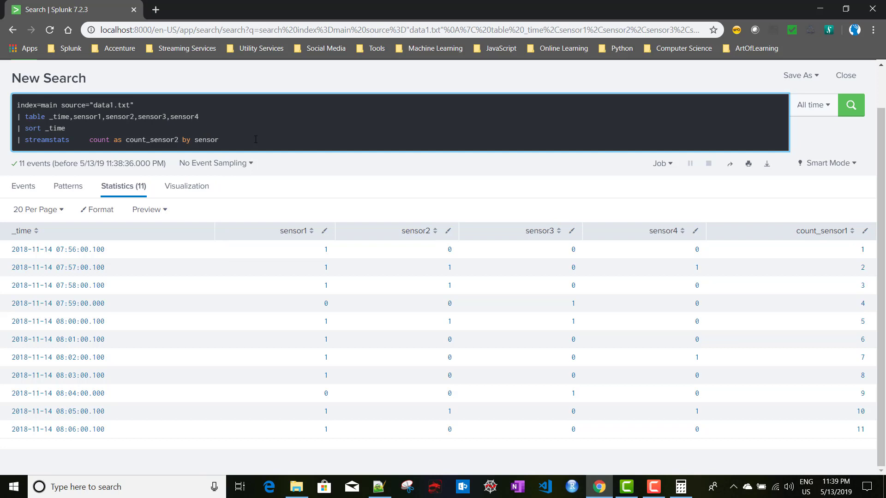
{"action": "type", "text": "2"}
{"action": "key", "text": "Return"}
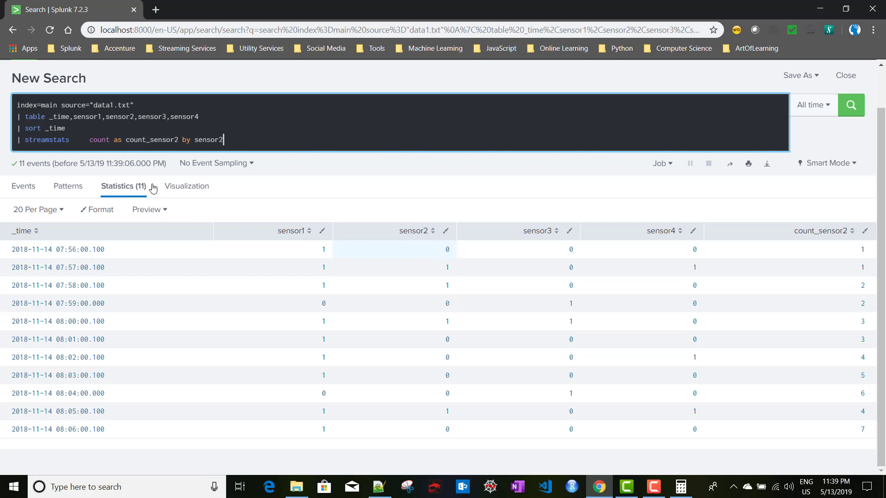
Insert reset_on_change=true after streamstats, rerun, and select the streamstats line
{"action": "left_click", "coordinate": [77, 140]}
{"action": "type", "text": "res"}
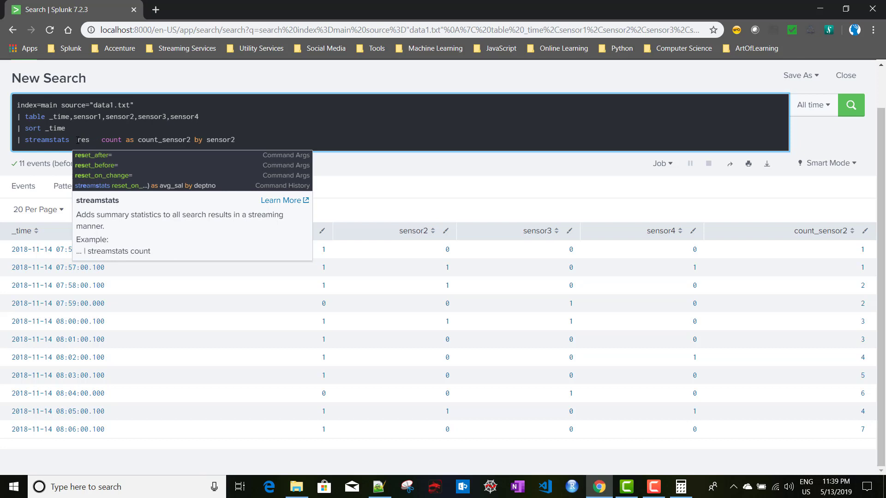
{"action": "key", "text": "Down"}
{"action": "key", "text": "Down"}
{"action": "key", "text": "Down"}
{"action": "key", "text": "Return"}
{"action": "type", "text": "t_on_change=t"}
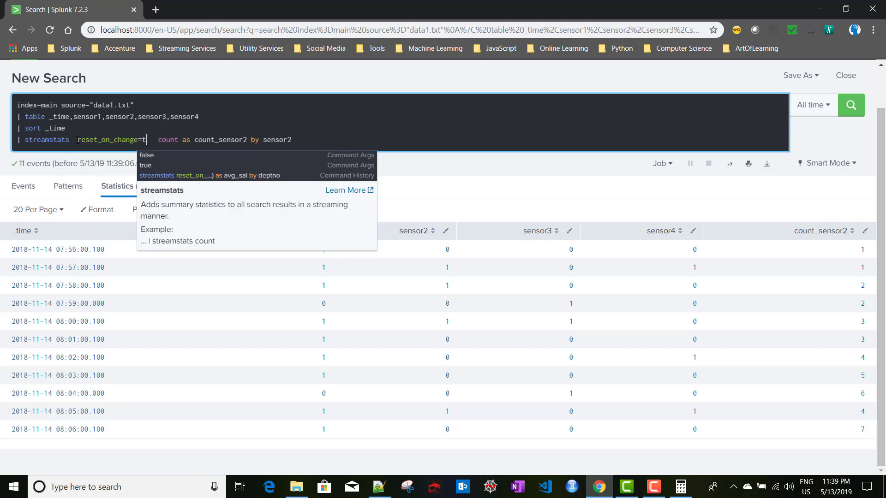
{"action": "type", "text": "rue"}
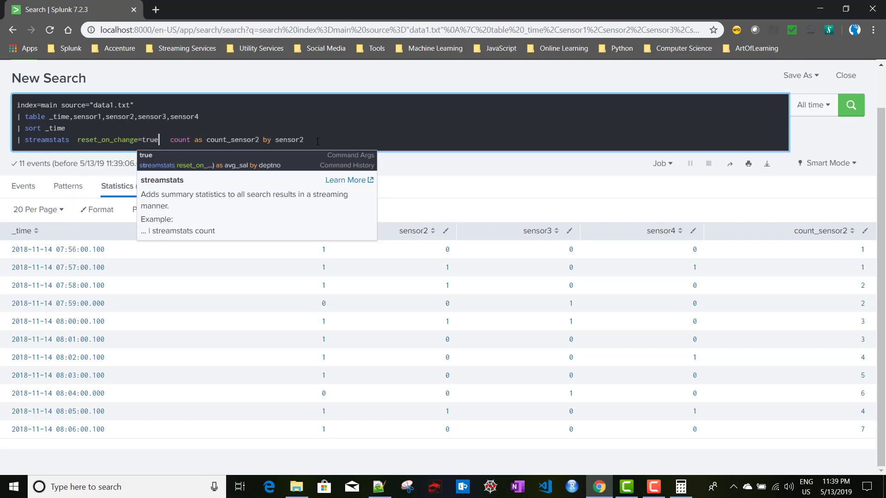
{"action": "left_click", "coordinate": [317, 140]}
{"action": "key", "text": "Return"}
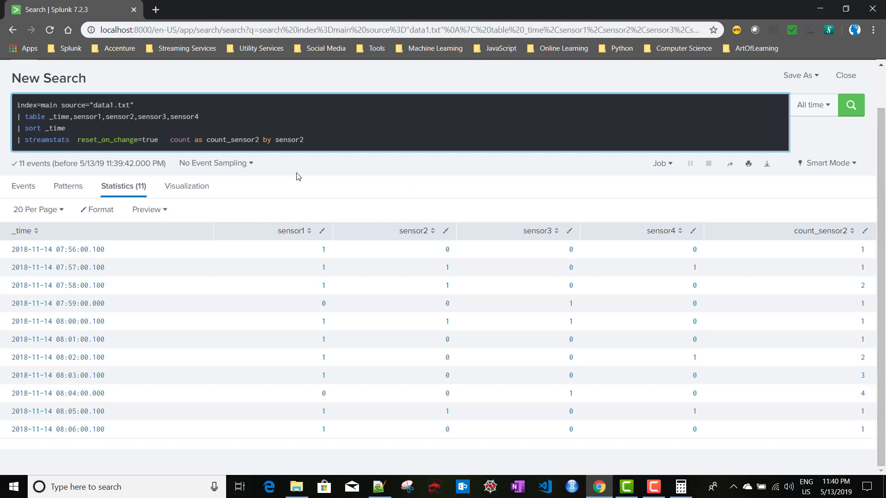
{"action": "left_click", "coordinate": [17, 140], "text": "shift"}
{"action": "key", "text": "ctrl+c"}
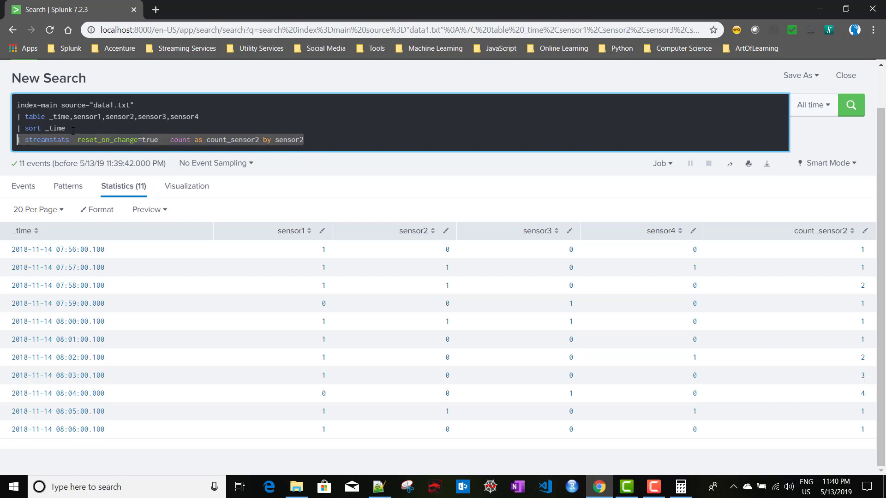
Add a streamstats line below sort _time that counts count_sensor1 by sensor1
{"action": "left_click", "coordinate": [76, 129]}
{"action": "key", "text": "Return"}
{"action": "key", "text": "ctrl+v"}
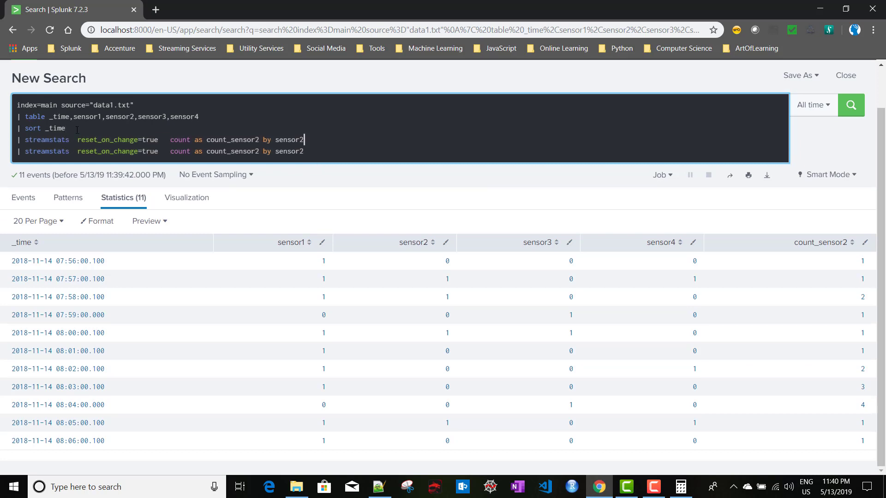
{"action": "key", "text": "Left"}
{"action": "key", "text": "Left"}
{"action": "key", "text": "Left"}
{"action": "key", "text": "Left"}
{"action": "key", "text": "Left"}
{"action": "key", "text": "Left"}
{"action": "key", "text": "Left"}
{"action": "key", "text": "Left"}
{"action": "key", "text": "Left"}
{"action": "key", "text": "Left"}
{"action": "key", "text": "Left"}
{"action": "key", "text": "BackSpace"}
{"action": "type", "text": "1"}
{"action": "double_click", "coordinate": [305, 140]}
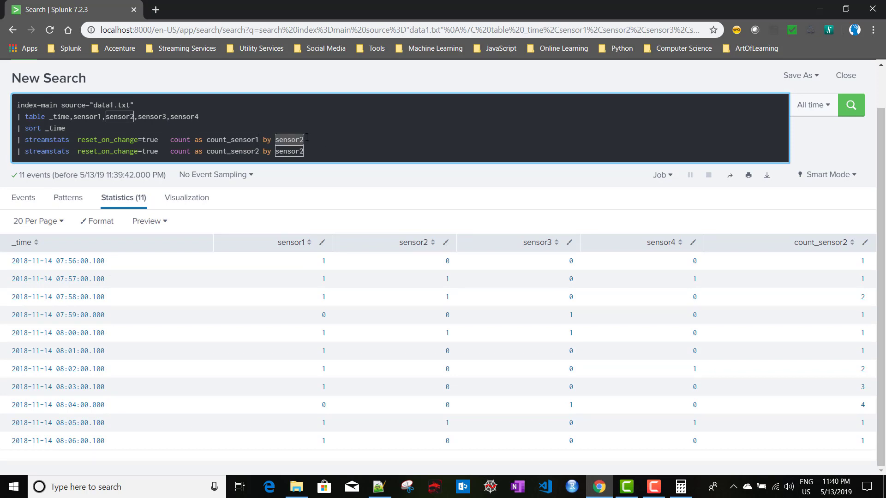
{"action": "key", "text": "BackSpace"}
{"action": "type", "text": "sensor2"}
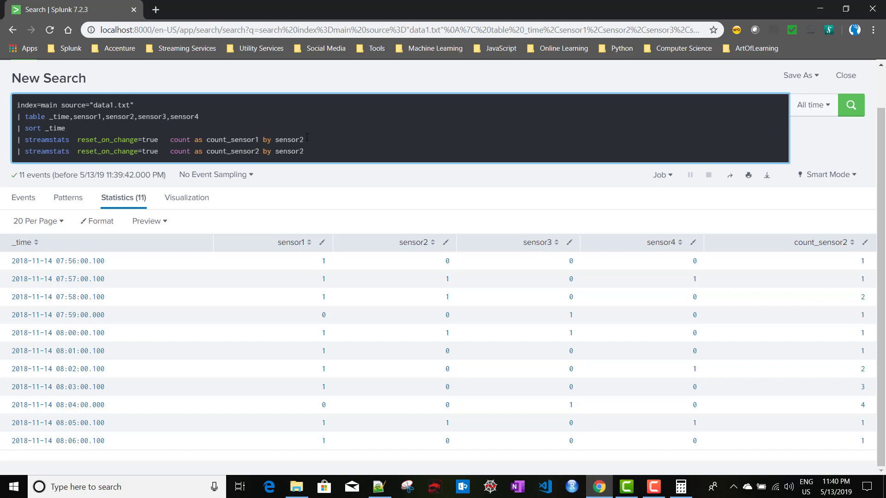
{"action": "key", "text": "BackSpace"}
{"action": "type", "text": "1"}
Add a streamstats line that counts count_sensor3 by sensor3
{"action": "double_click", "coordinate": [312, 153]}
{"action": "left_click", "coordinate": [312, 153]}
{"action": "key", "text": "Return"}
{"action": "key", "text": "ctrl+v"}
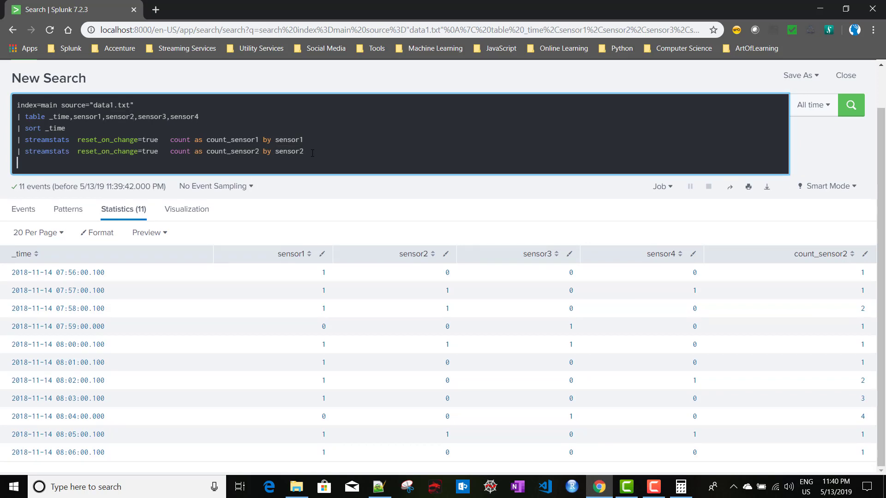
{"action": "key", "text": "BackSpace"}
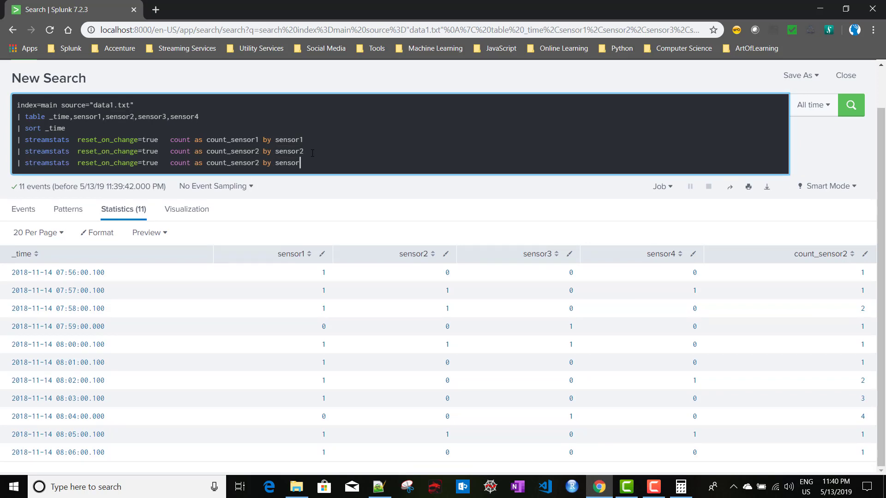
{"action": "type", "text": "3"}
{"action": "key", "text": "ctrl+Left"}
{"action": "key", "text": "ctrl+Left"}
{"action": "key", "text": "BackSpace"}
{"action": "type", "text": "3"}
{"action": "key", "text": "Right"}
{"action": "key", "text": "Right"}
{"action": "key", "text": "Right"}
{"action": "key", "text": "Right"}
{"action": "key", "text": "Right"}
{"action": "key", "text": "Right"}
{"action": "key", "text": "Right"}
{"action": "key", "text": "Right"}
Add a count_sensor4 by sensor4 streamstats line and run the search
{"action": "key", "text": "Return"}
{"action": "key", "text": "ctrl+v"}
{"action": "key", "text": "BackSpace"}
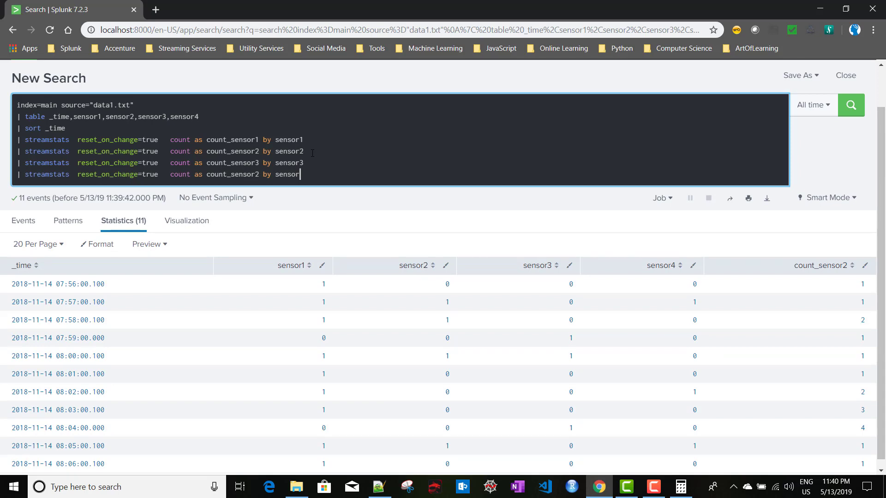
{"action": "type", "text": "4"}
{"action": "key", "text": "Left"}
{"action": "key", "text": "Left"}
{"action": "key", "text": "Left"}
{"action": "key", "text": "Left"}
{"action": "key", "text": "Left"}
{"action": "key", "text": "Left"}
{"action": "key", "text": "Left"}
{"action": "key", "text": "Left"}
{"action": "key", "text": "Left"}
{"action": "key", "text": "Left"}
{"action": "key", "text": "BackSpace"}
{"action": "type", "text": "4"}
{"action": "key", "text": "Return"}
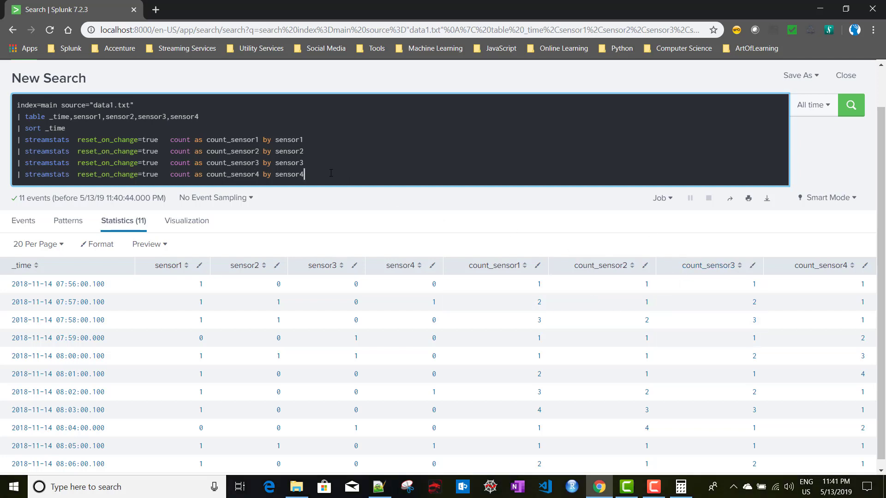
{"action": "key", "text": "shift+Return"}
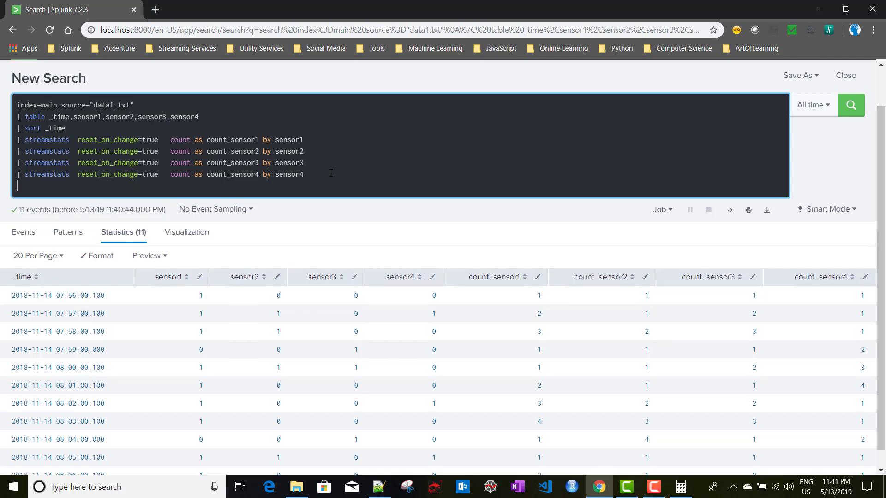
Start a where filter with (sensor1=0 AND count_sensor1>=4) OR
{"action": "type", "text": "| where"}
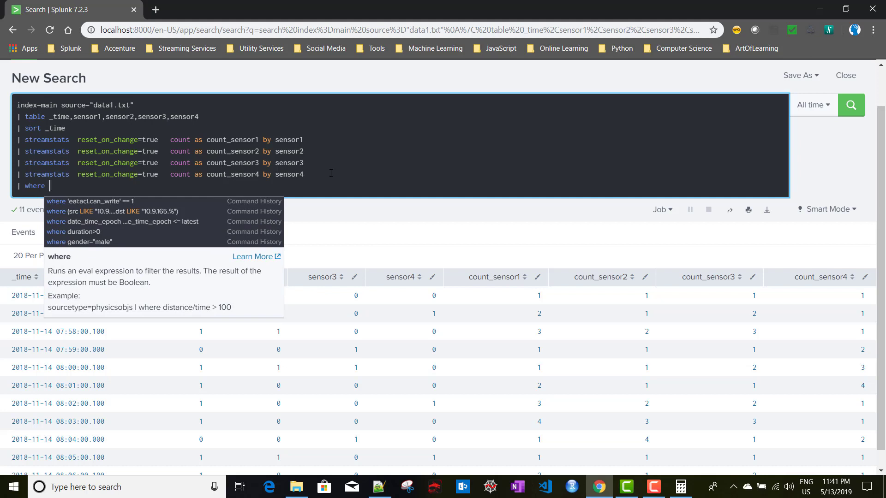
{"action": "type", "text": " ("}
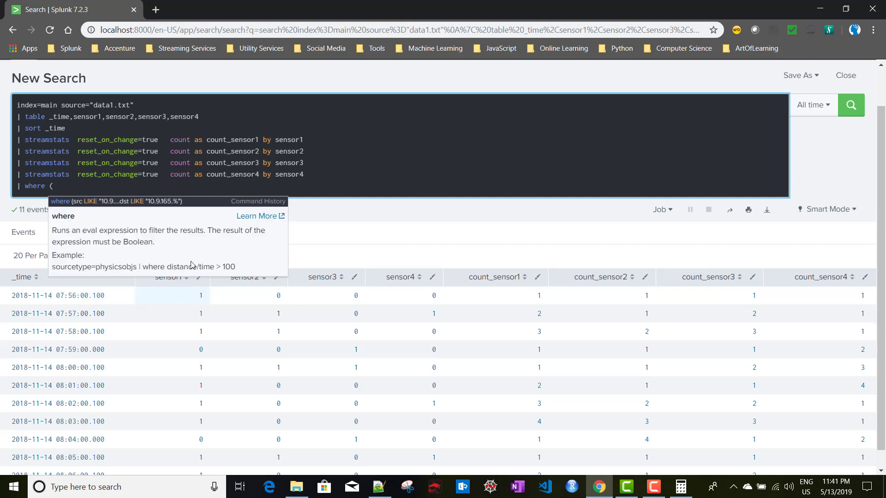
{"action": "type", "text": "senso"}
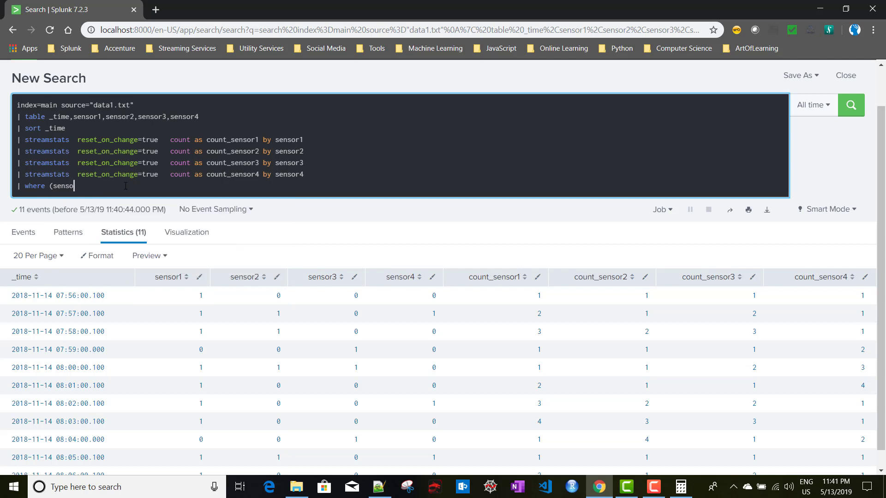
{"action": "type", "text": "r1=0"}
{"action": "type", "text": "AND"}
{"action": "double_click", "coordinate": [236, 139]}
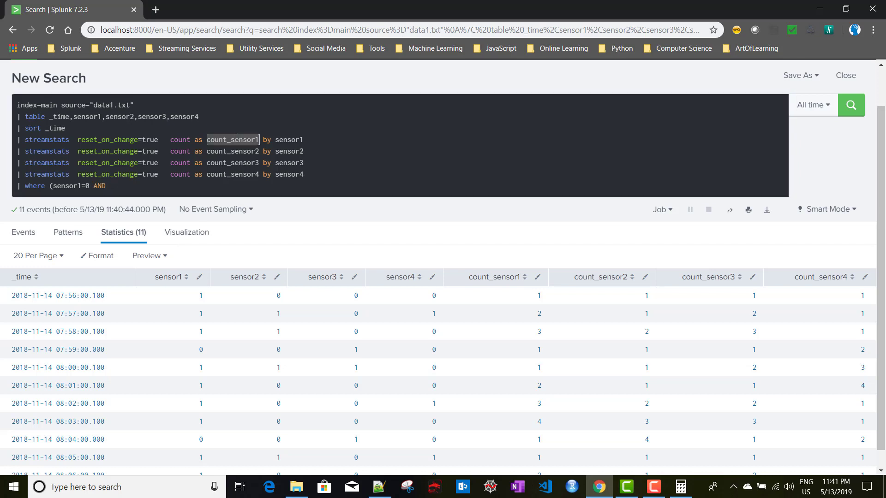
{"action": "key", "text": "ctrl+c"}
{"action": "left_click", "coordinate": [136, 187]}
{"action": "key", "text": "ctrl+v"}
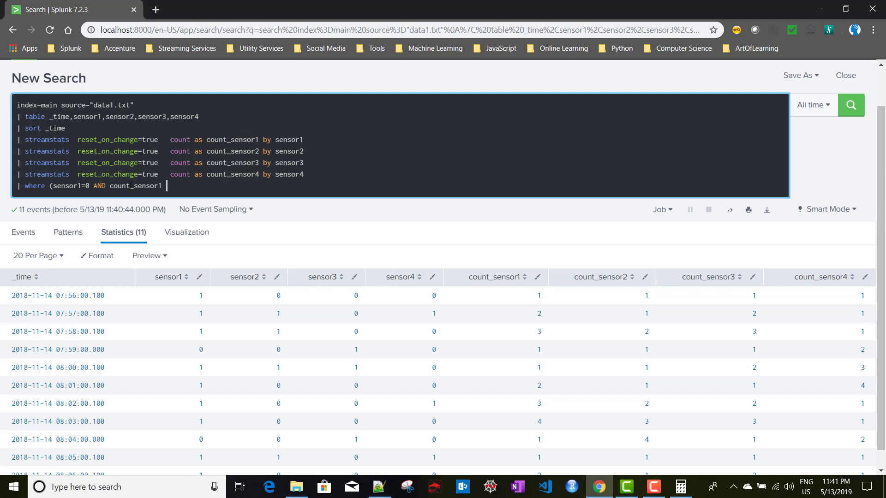
{"action": "type", "text": ">=4"}
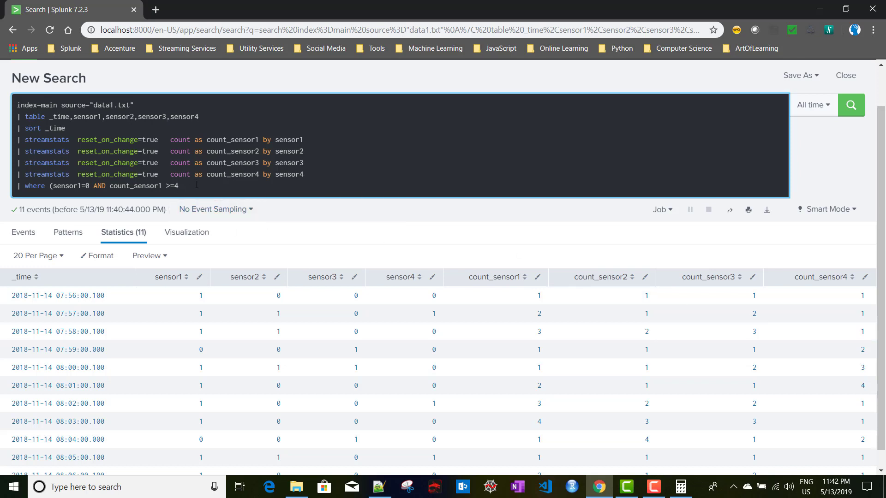
{"action": "type", "text": ") OR"}
Add a second clause (sensor2=0 AND count_sensor2>=4) to the where filter
{"action": "left_click_drag", "start_coordinate": [51, 186], "coordinate": [185, 187]}
{"action": "key", "text": "ctrl+c"}
{"action": "left_click", "coordinate": [216, 186]}
{"action": "key", "text": "ctrl+v"}
{"action": "left_click", "coordinate": [232, 185]}
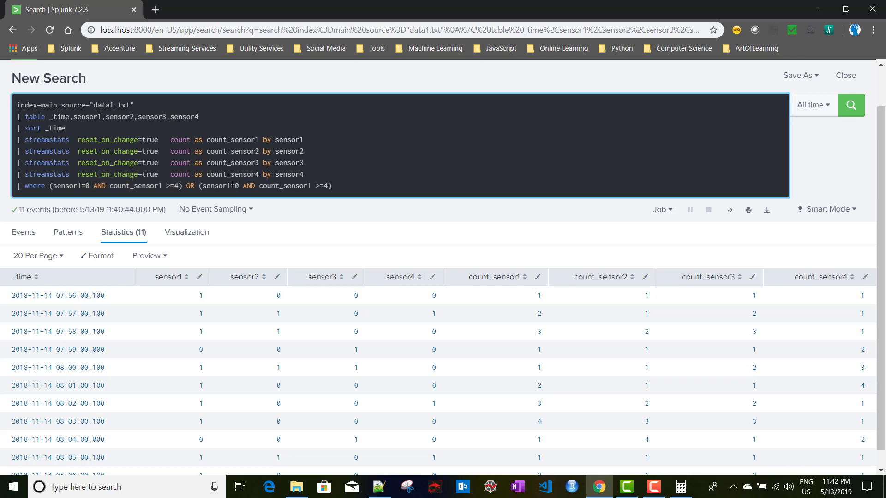
{"action": "key", "text": "BackSpace"}
{"action": "type", "text": "2"}
{"action": "left_click", "coordinate": [312, 186]}
{"action": "key", "text": "BackSpace"}
{"action": "type", "text": "2"}
Append OR (sensor3=0 AND count_sensor3>=4) to the where filter
{"action": "left_click", "coordinate": [373, 187]}
{"action": "type", "text": "OR"}
{"action": "key", "text": "ctrl+v"}
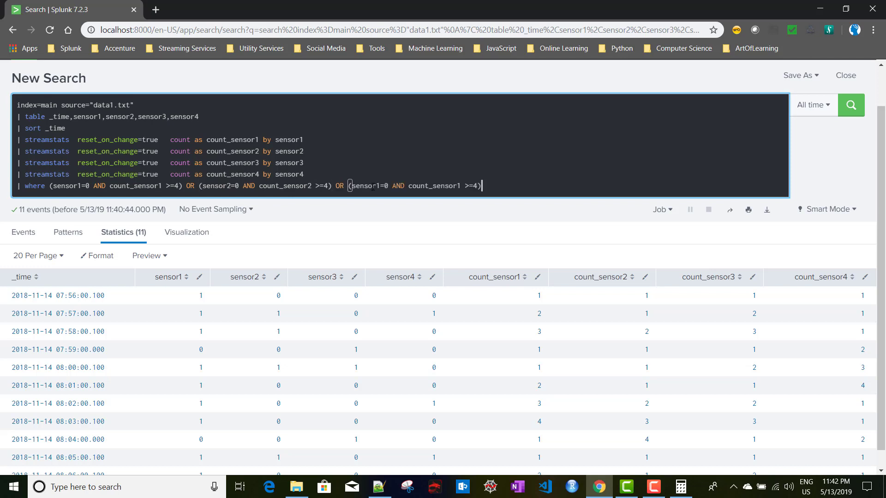
{"action": "left_click", "coordinate": [380, 186]}
{"action": "key", "text": "BackSpace"}
{"action": "type", "text": "3"}
{"action": "left_click", "coordinate": [460, 186]}
{"action": "key", "text": "BackSpace"}
{"action": "type", "text": "3"}
Append OR (sensor4=0 AND count_sensor4>=4) and run the filtered search
{"action": "left_click", "coordinate": [528, 187]}
{"action": "type", "text": "OR"}
{"action": "key", "text": "ctrl+v"}
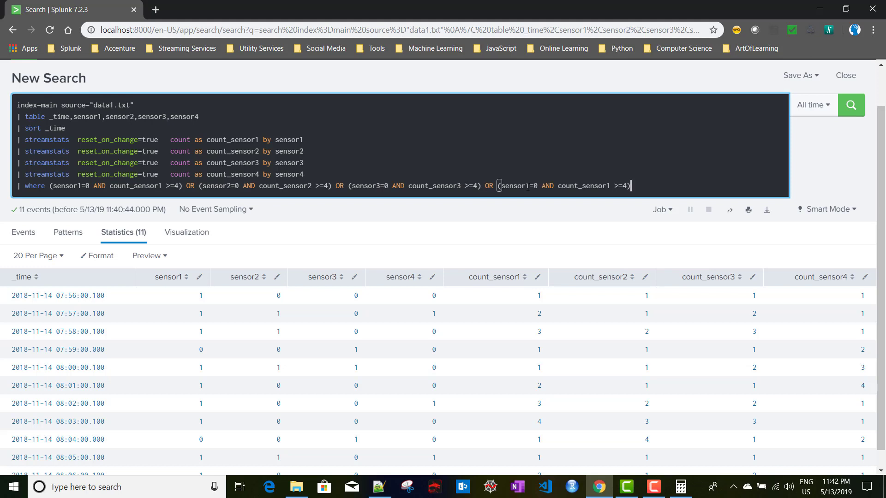
{"action": "left_click", "coordinate": [531, 187]}
{"action": "key", "text": "BackSpace"}
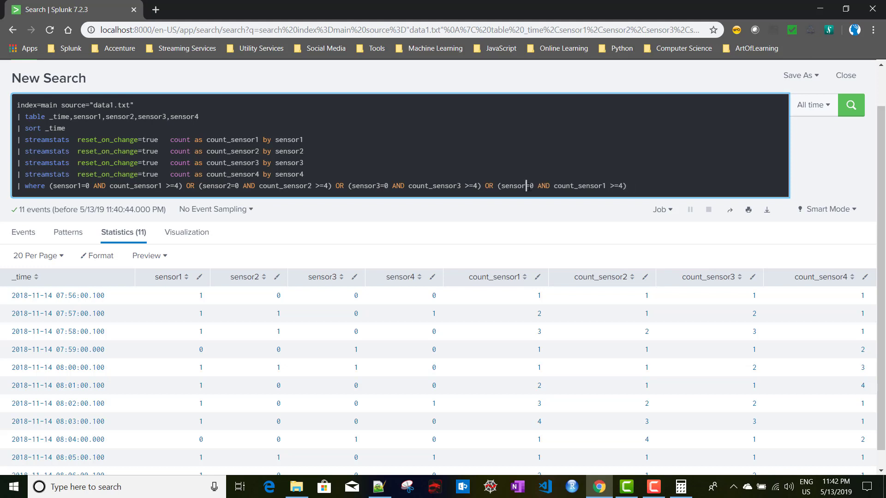
{"action": "type", "text": "4"}
{"action": "key", "text": "BackSpace"}
{"action": "type", "text": "4"}
{"action": "key", "text": "Return"}
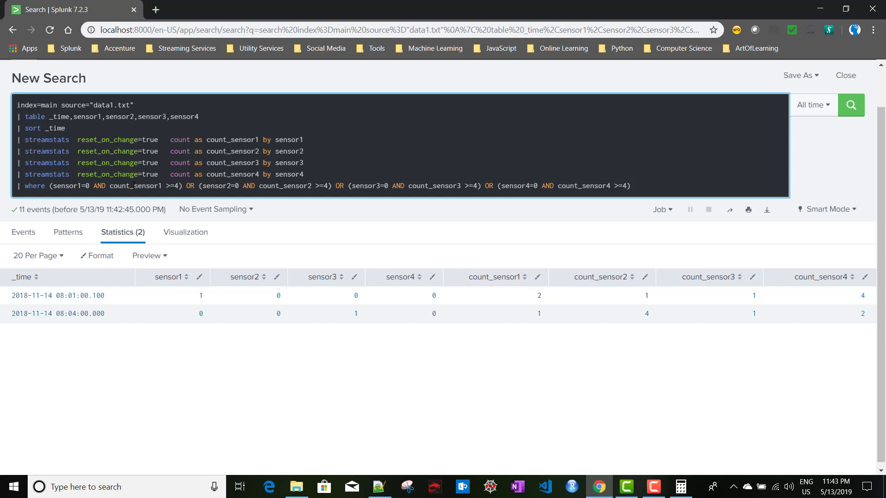
{"action": "left_click", "coordinate": [378, 487]}
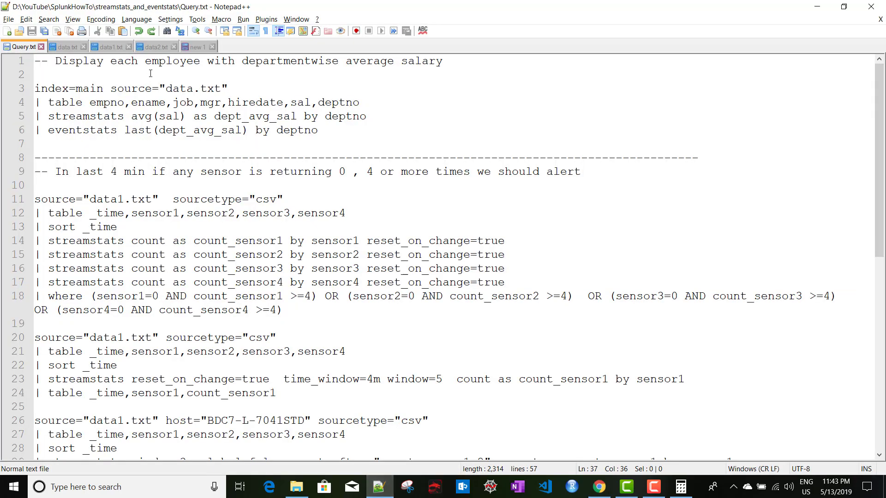
{"action": "left_click", "coordinate": [194, 48]}
{"action": "left_click", "coordinate": [75, 76]}
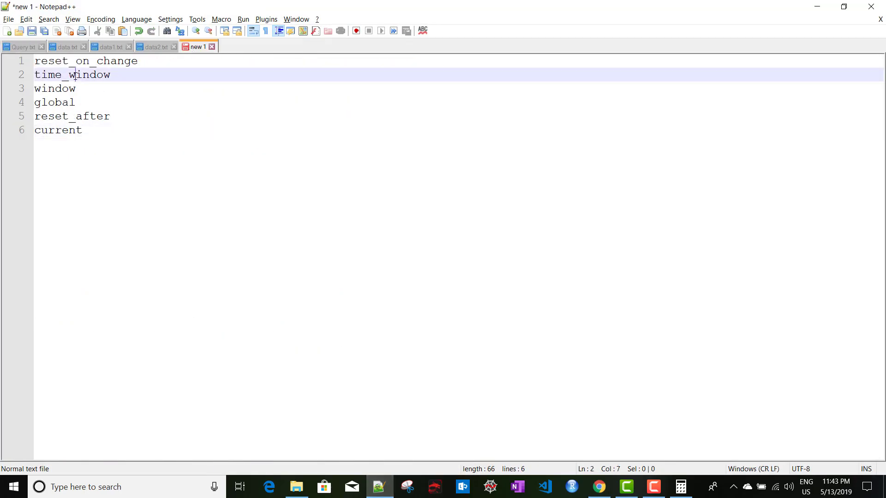
{"action": "double_click", "coordinate": [76, 75]}
{"action": "left_click", "coordinate": [379, 487]}
{"action": "left_click", "coordinate": [379, 487]}
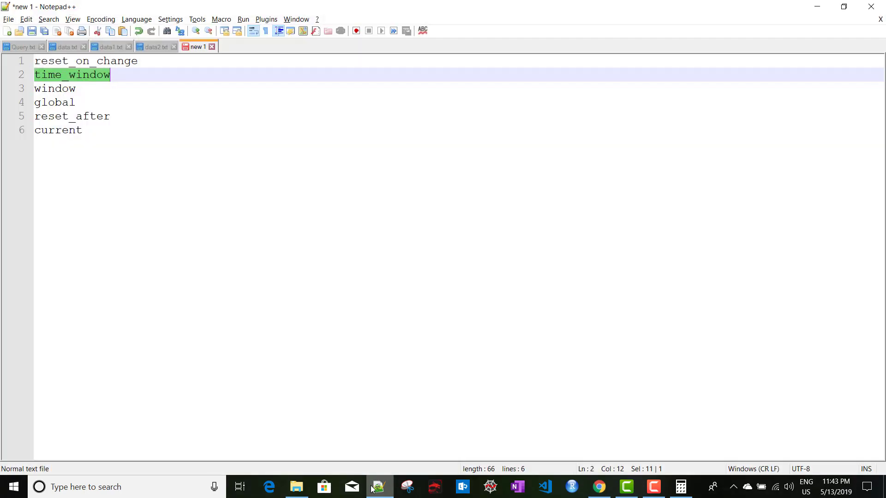
{"action": "left_click", "coordinate": [379, 487]}
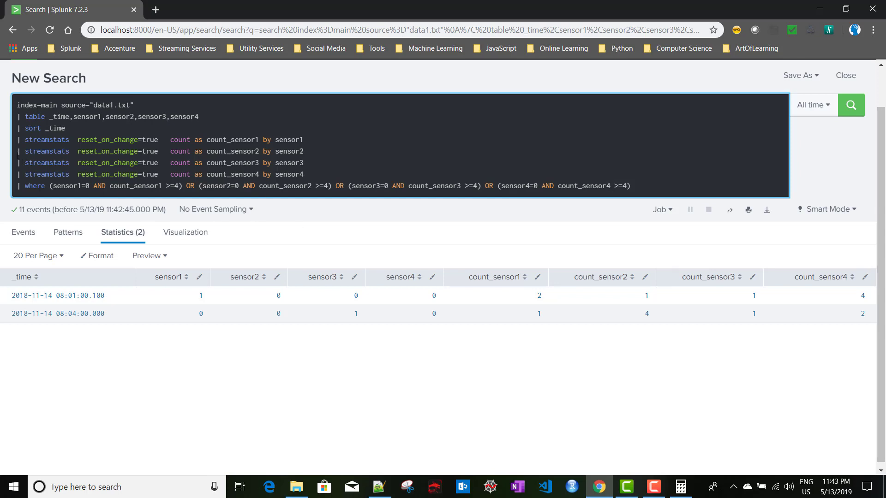
Delete the sensor2–4 streamstats lines and the where line, then rerun the search
{"action": "left_click_drag", "start_coordinate": [17, 152], "coordinate": [29, 153]}
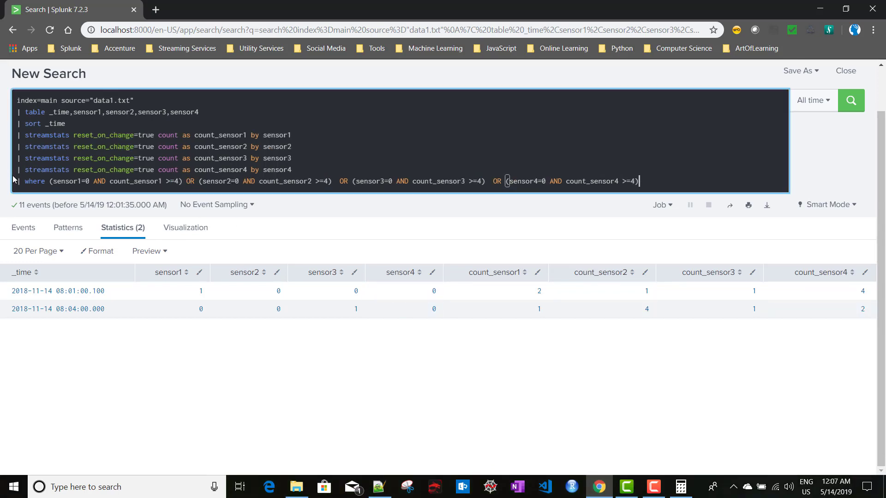
{"action": "left_click_drag", "start_coordinate": [18, 146], "coordinate": [472, 192]}
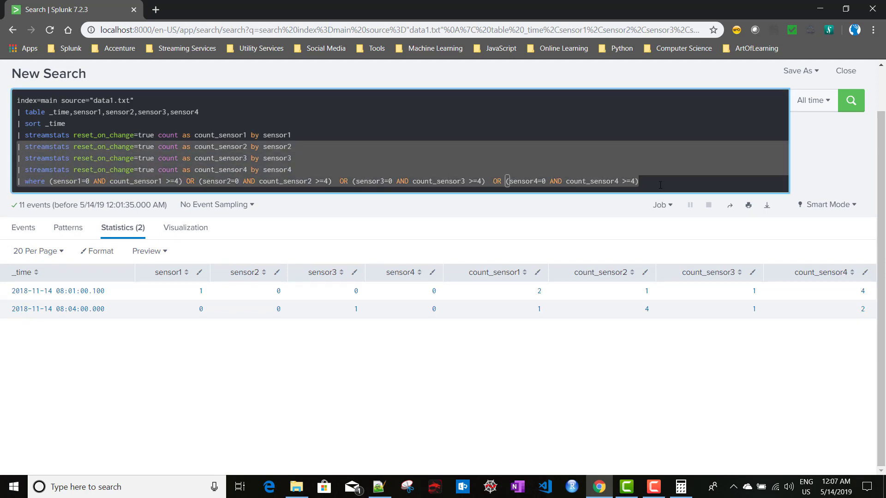
{"action": "key", "text": "BackSpace"}
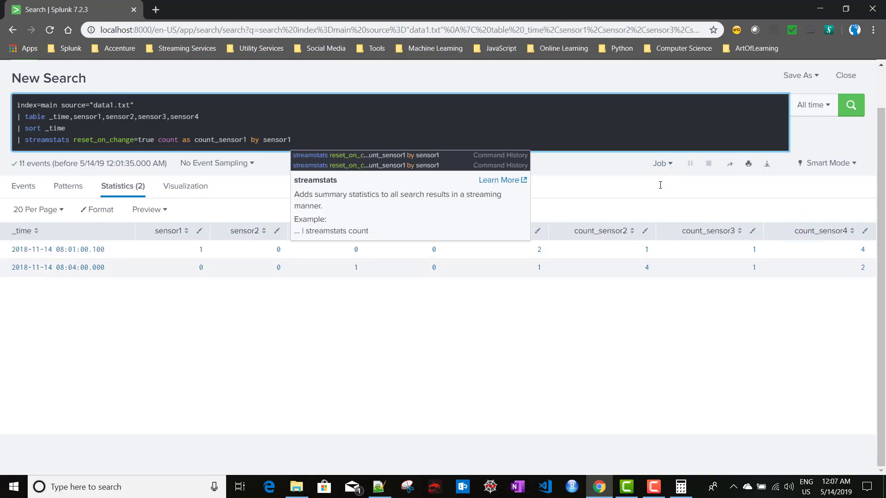
{"action": "key", "text": "Return"}
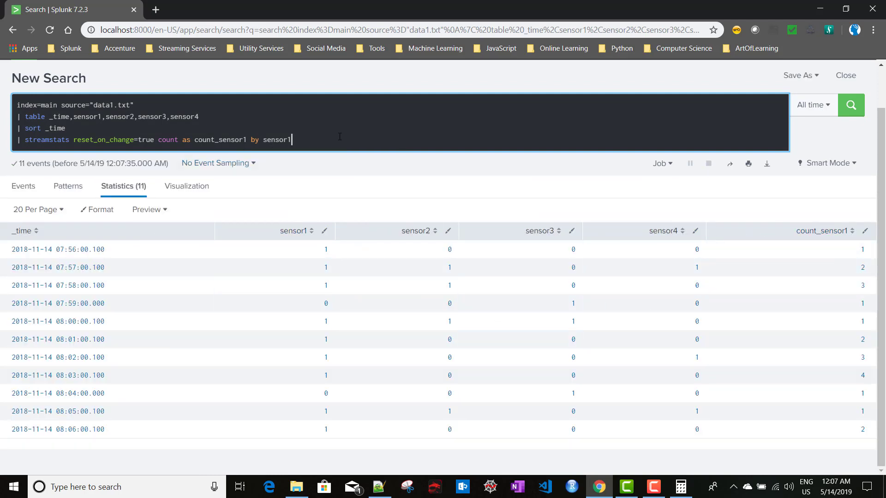
Add a '| table _time,sensor1,count_sensor1' line to the search and run it
{"action": "key", "text": "shift+Return"}
{"action": "type", "text": "| "}
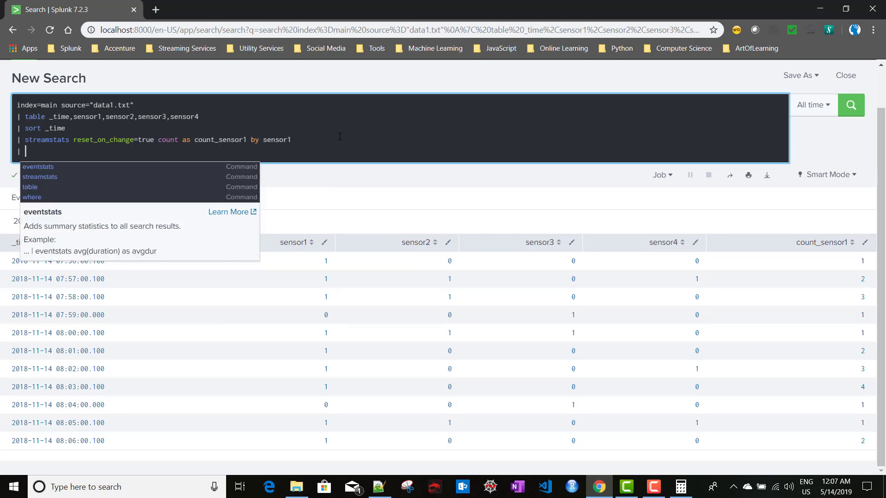
{"action": "type", "text": "table"}
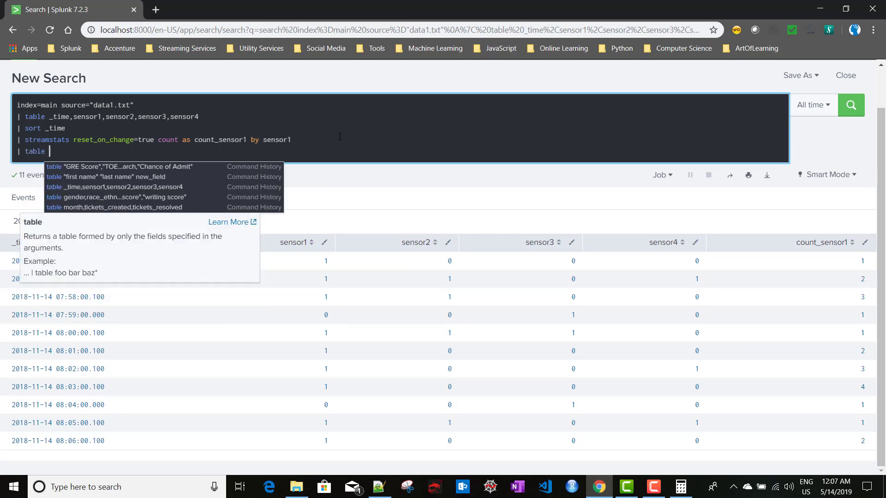
{"action": "left_click", "coordinate": [278, 143]}
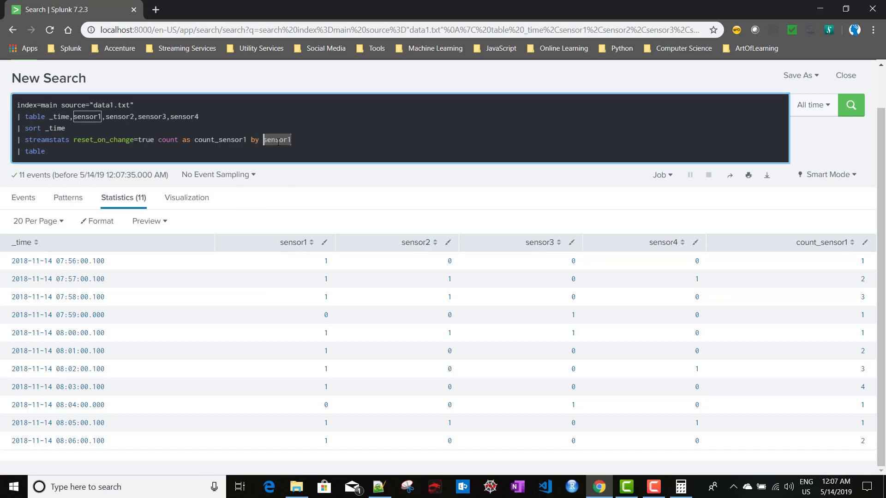
{"action": "left_click", "coordinate": [74, 156]}
{"action": "type", "text": "sensor1,"}
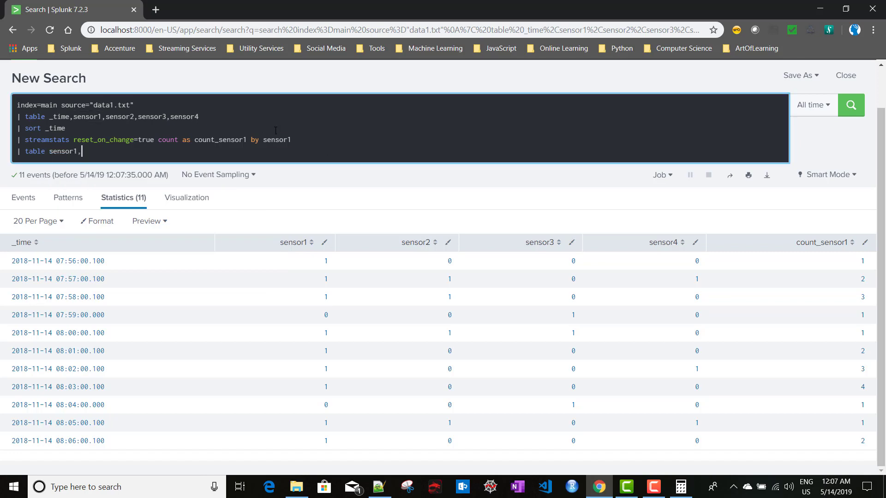
{"action": "double_click", "coordinate": [221, 142]}
{"action": "key", "text": "ctrl+c"}
{"action": "left_click", "coordinate": [88, 152]}
{"action": "key", "text": "ctrl+v"}
{"action": "key", "text": "Return"}
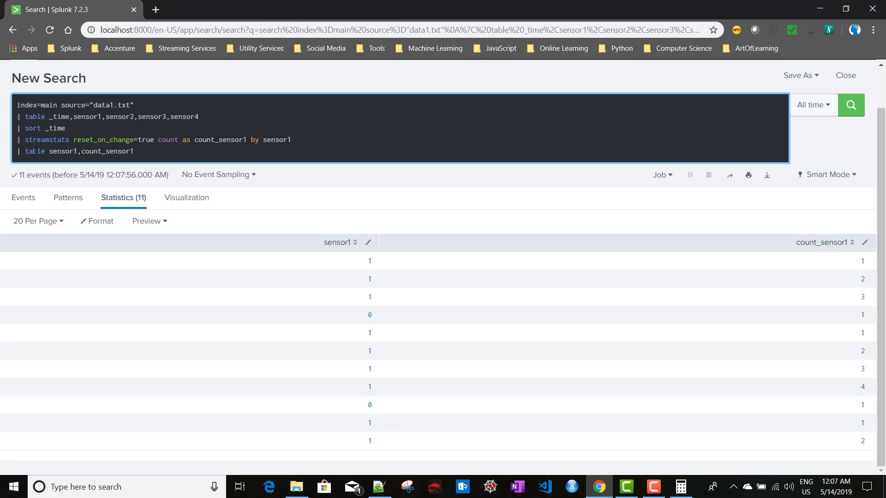
{"action": "left_click", "coordinate": [50, 152]}
{"action": "type", "text": "_tim"}
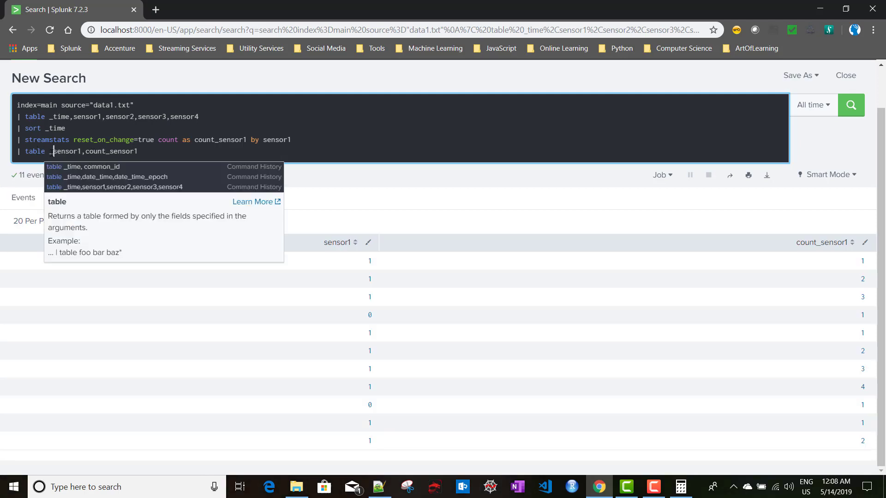
{"action": "type", "text": "e,"}
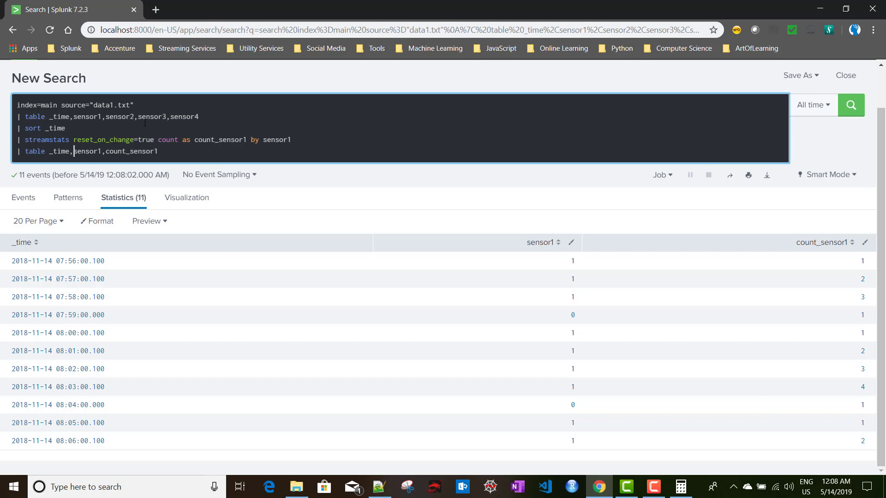
Add time_window=2m after reset_on_change=true on the streamstats line
{"action": "left_click", "coordinate": [155, 138]}
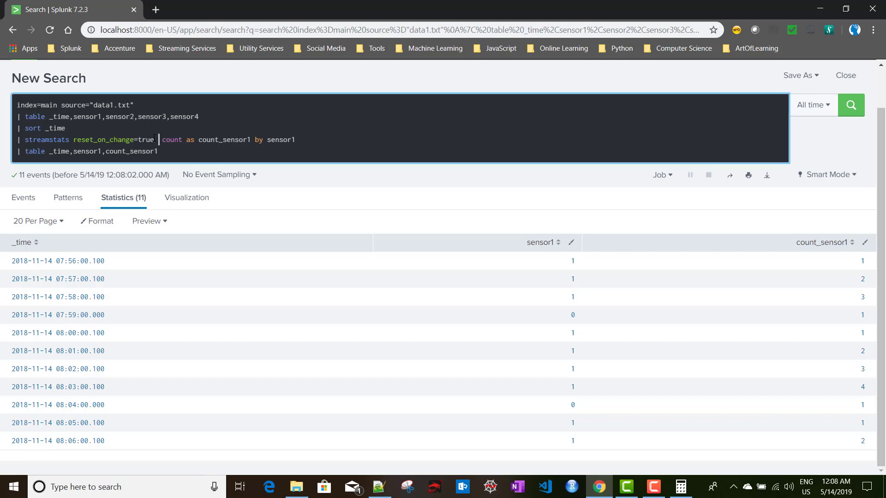
{"action": "key", "text": "Escape"}
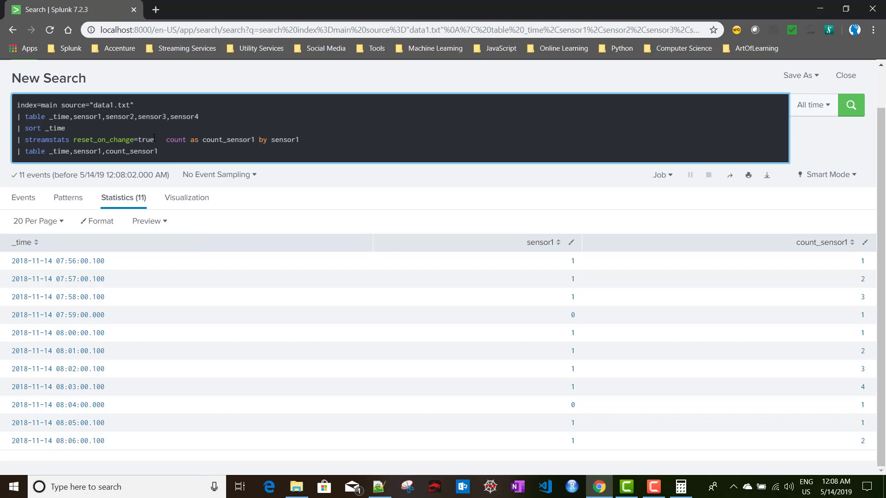
{"action": "type", "text": "ti"}
{"action": "key", "text": "Return"}
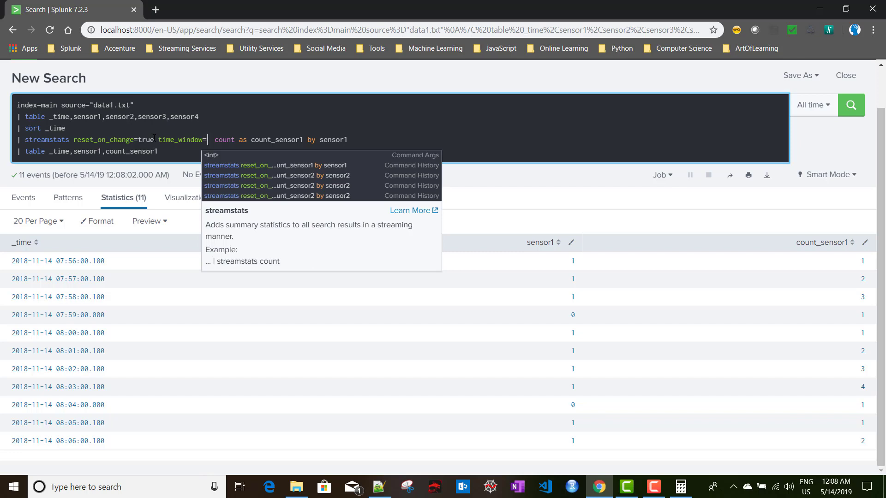
{"action": "type", "text": "2m"}
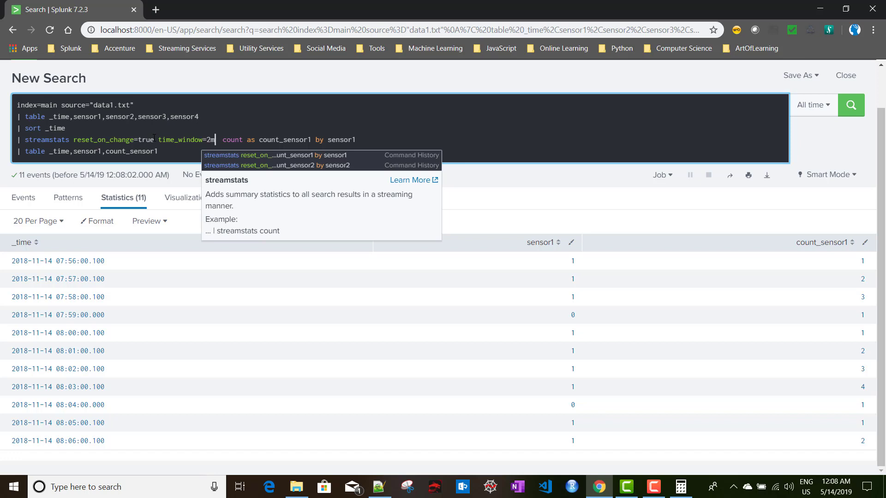
{"action": "left_click", "coordinate": [368, 139]}
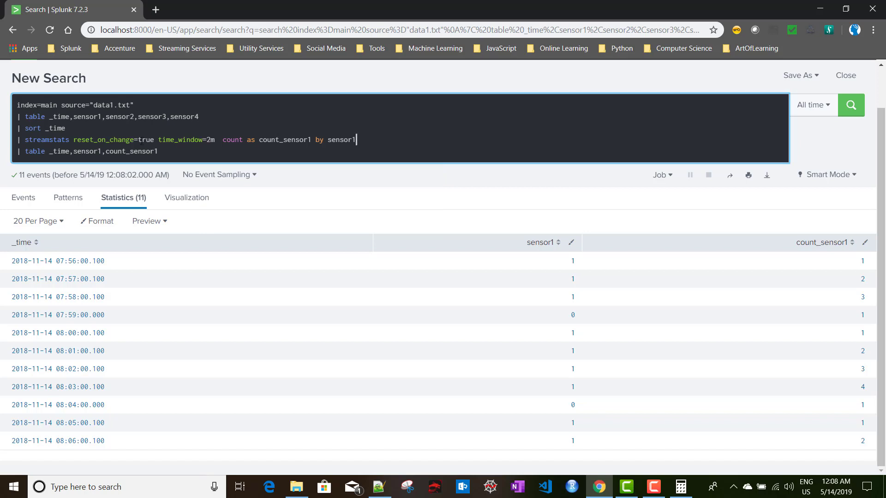
Duplicate the streamstats line onto a new line below it
{"action": "left_click", "coordinate": [17, 140], "text": "shift"}
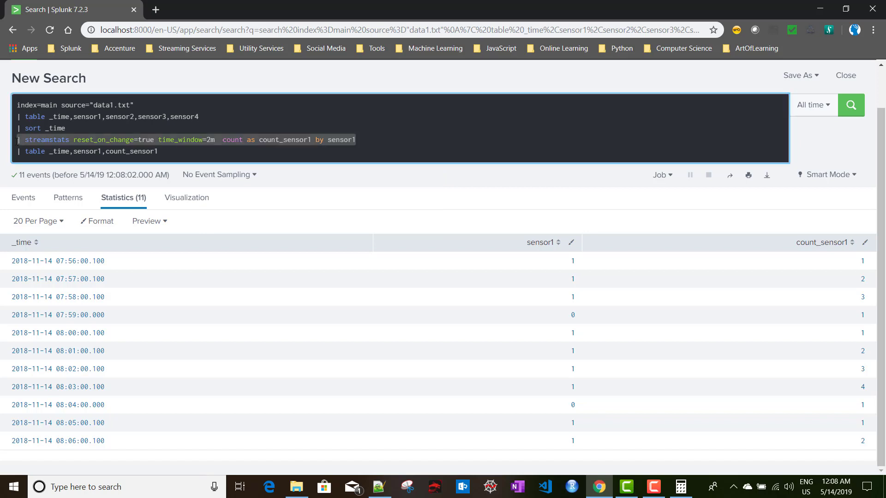
{"action": "key", "text": "ctrl+c"}
{"action": "key", "text": "End"}
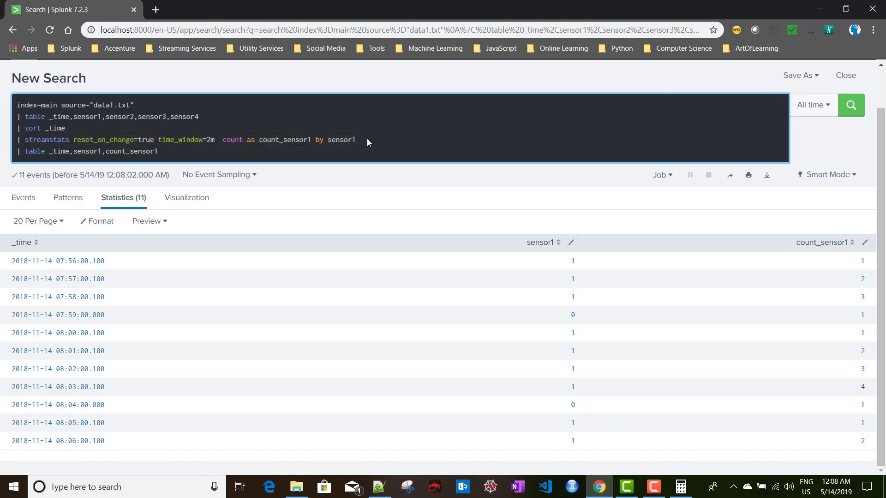
{"action": "key", "text": "Return"}
{"action": "key", "text": "ctrl+v"}
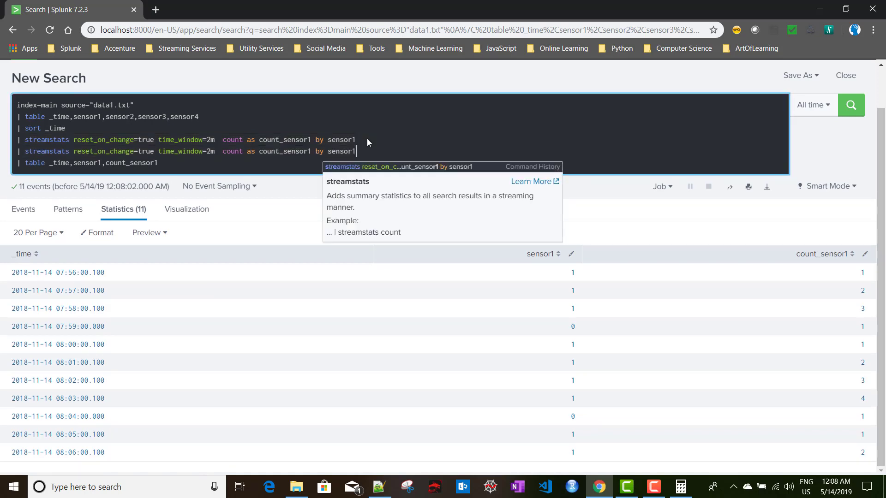
Drop time_window=2m from the copy, rename it count_sensor1n, add it to the table, and run
{"action": "left_click", "coordinate": [216, 154]}
{"action": "key", "text": "BackSpace"}
{"action": "key", "text": "BackSpace"}
{"action": "key", "text": "BackSpace"}
{"action": "key", "text": "BackSpace"}
{"action": "key", "text": "BackSpace"}
{"action": "key", "text": "BackSpace"}
{"action": "key", "text": "BackSpace"}
{"action": "key", "text": "BackSpace"}
{"action": "key", "text": "BackSpace"}
{"action": "key", "text": "BackSpace"}
{"action": "key", "text": "BackSpace"}
{"action": "key", "text": "BackSpace"}
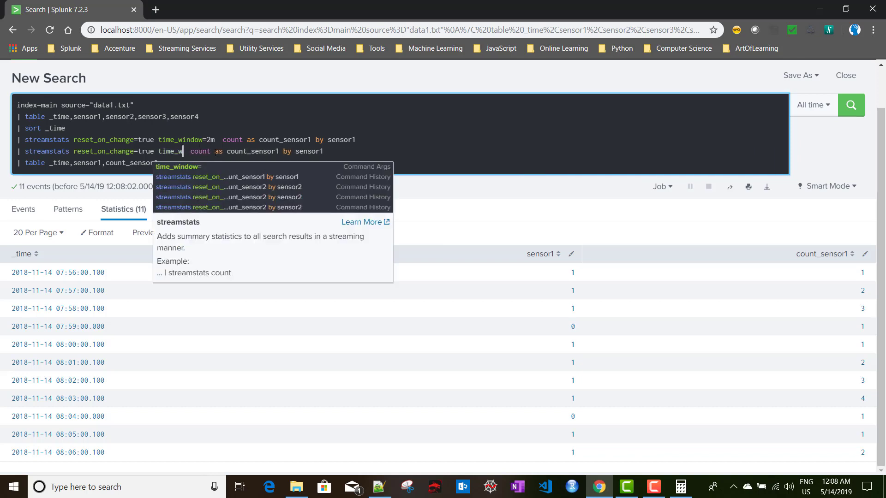
{"action": "key", "text": "BackSpace"}
{"action": "key", "text": "BackSpace"}
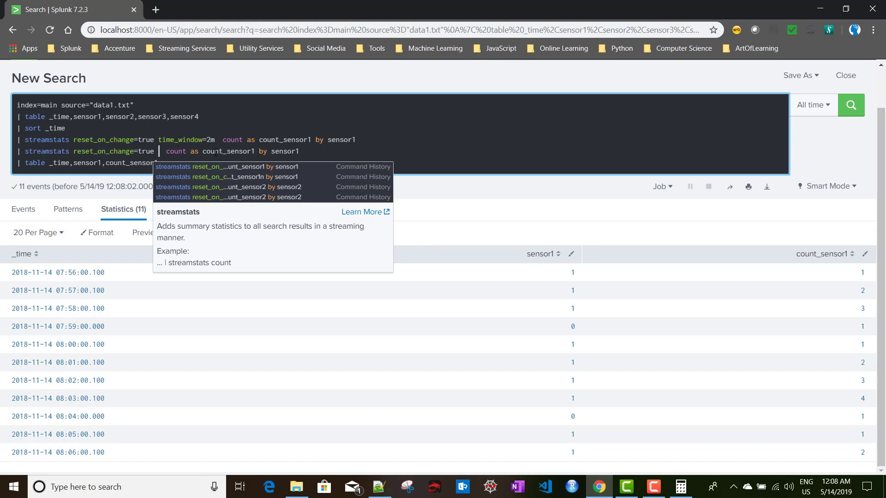
{"action": "left_click", "coordinate": [256, 151]}
{"action": "type", "text": "n"}
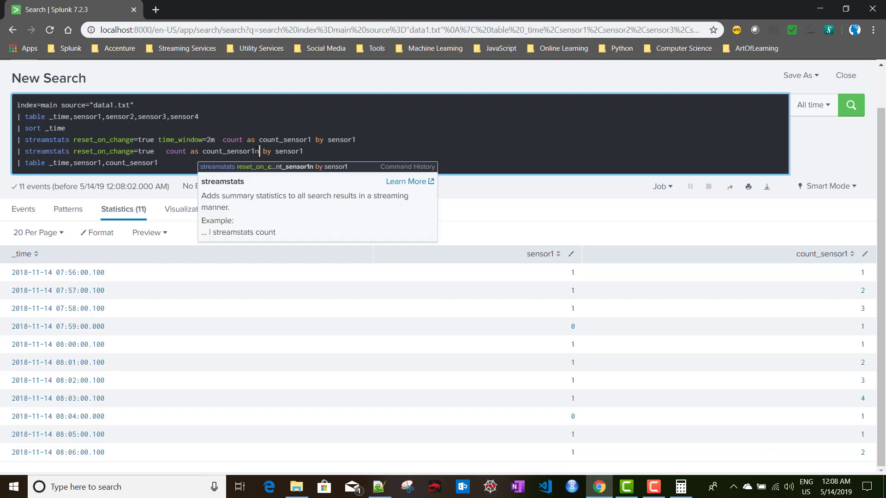
{"action": "key", "text": "Return"}
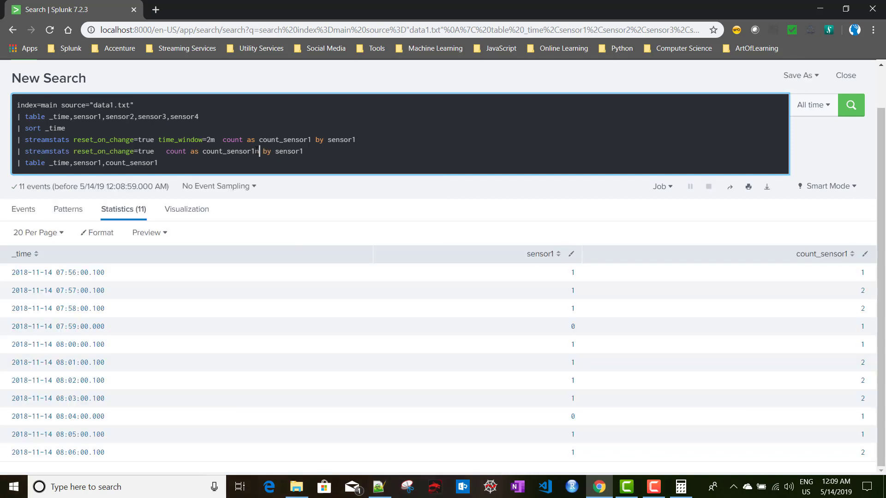
{"action": "double_click", "coordinate": [234, 150]}
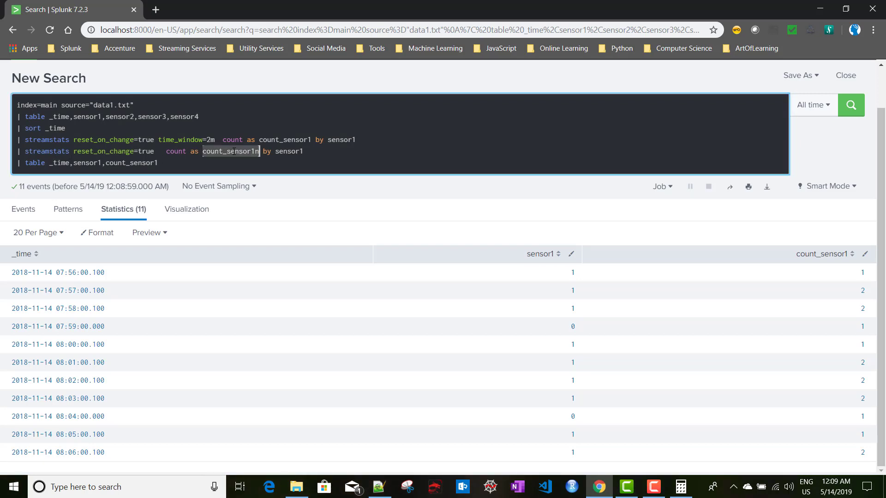
{"action": "left_click", "coordinate": [166, 164]}
{"action": "key", "text": "ctrl+v"}
{"action": "key", "text": "Return"}
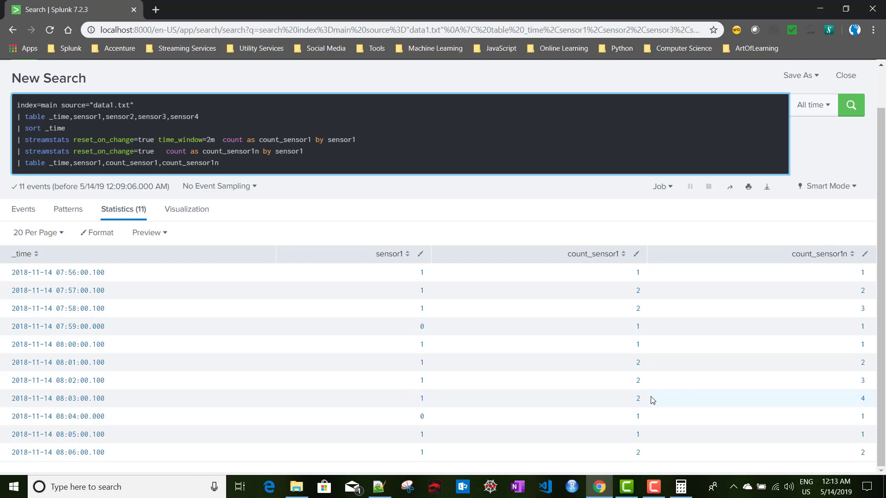
Try adding current= to the first streamstats line, remove it, and select the whole line
{"action": "left_click", "coordinate": [214, 138]}
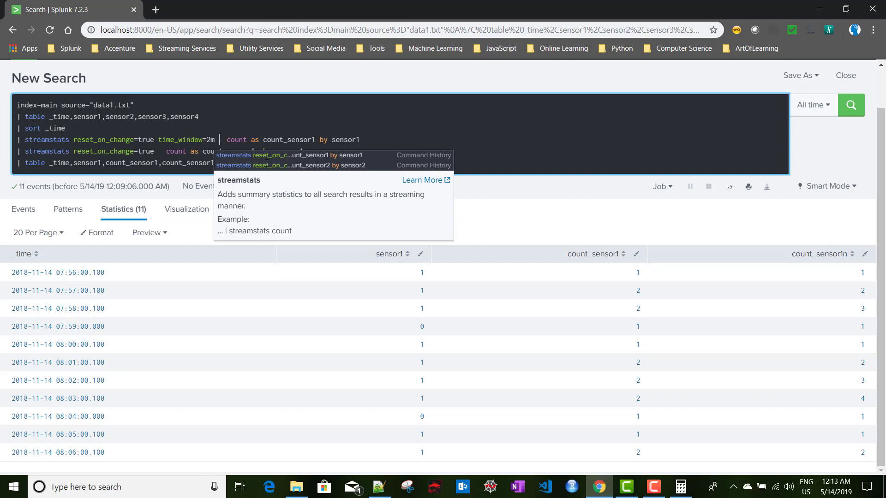
{"action": "type", "text": "curre"}
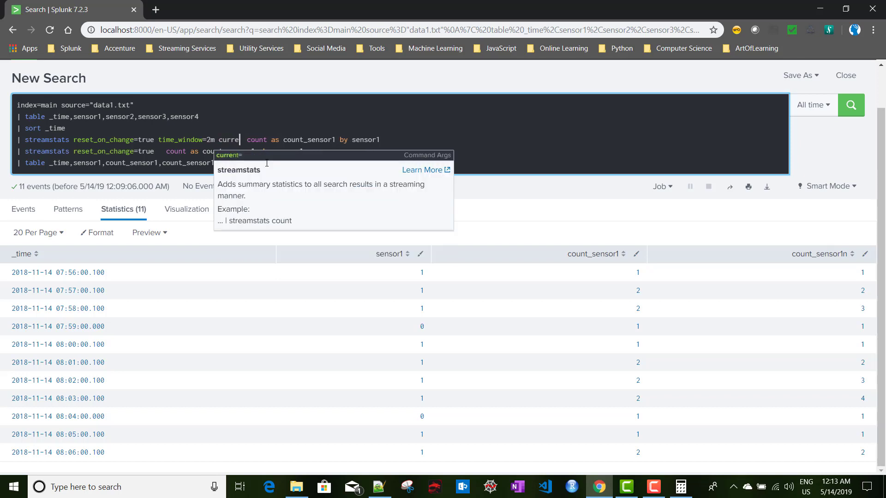
{"action": "type", "text": "nt="}
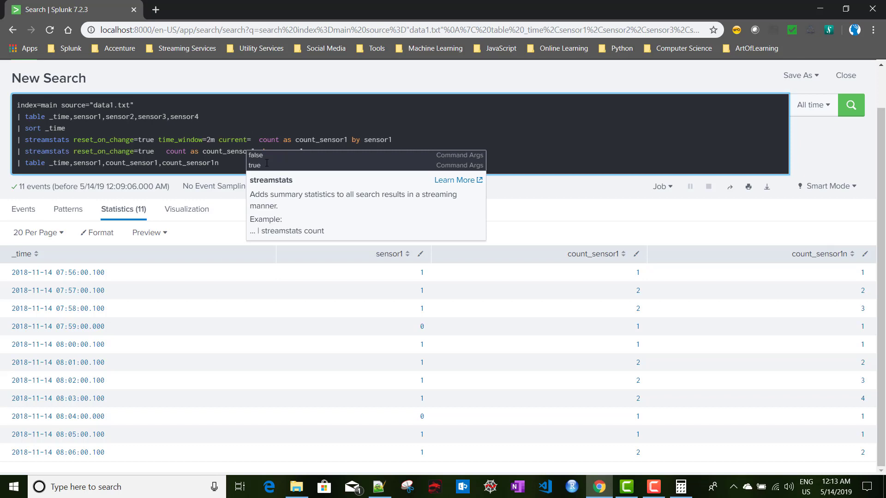
{"action": "key", "text": "ctrl+shift+Left"}
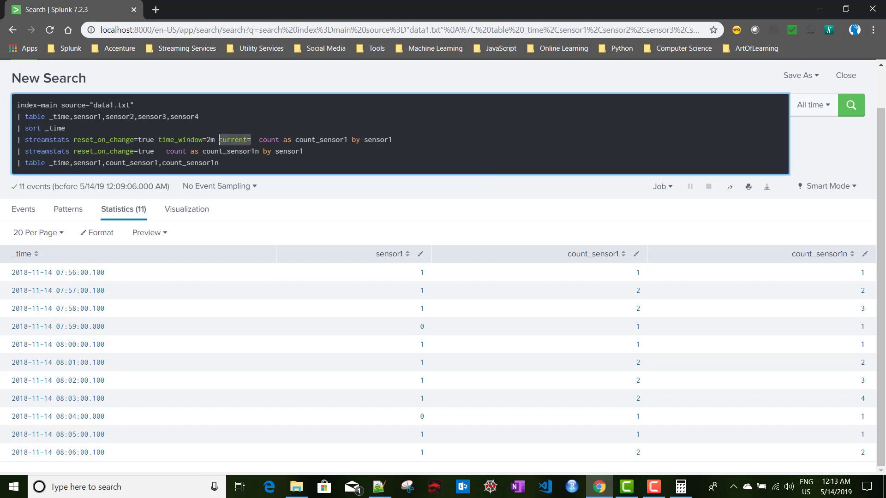
{"action": "key", "text": "BackSpace"}
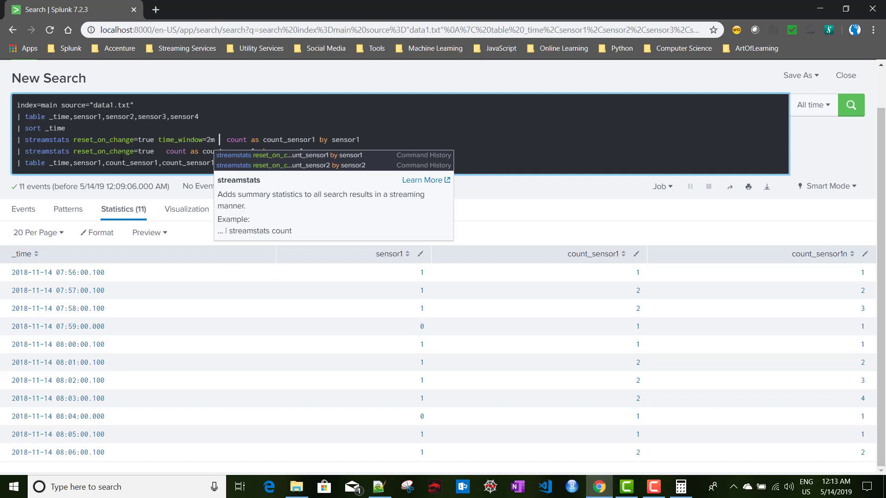
{"action": "key", "text": "Home"}
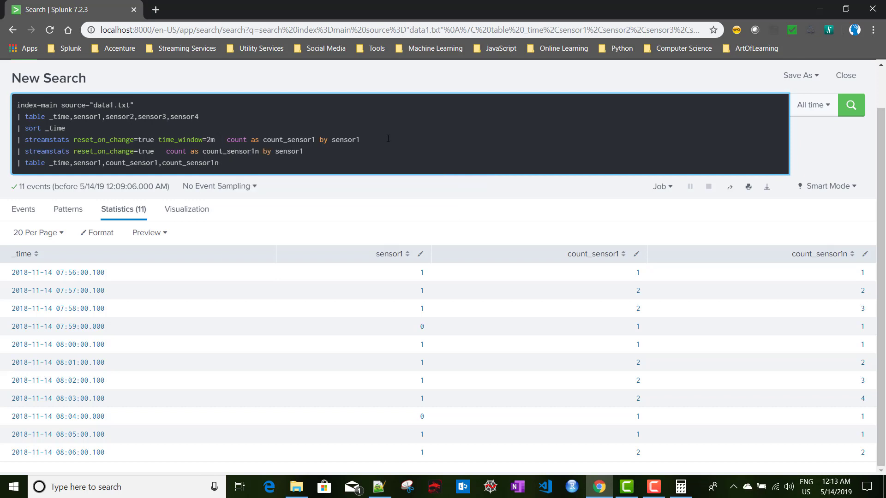
{"action": "key", "text": "shift+End"}
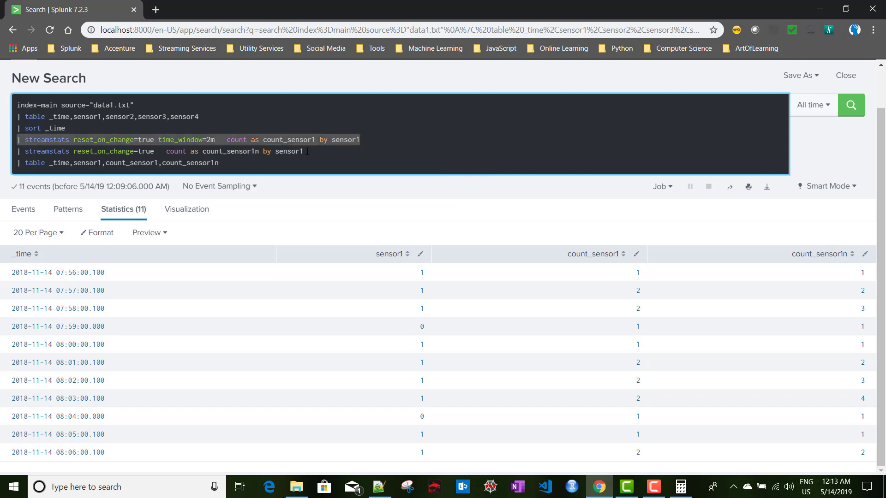
Duplicate the streamstats line and add current=false after time_window=2m
{"action": "key", "text": "End"}
{"action": "key", "text": "Return"}
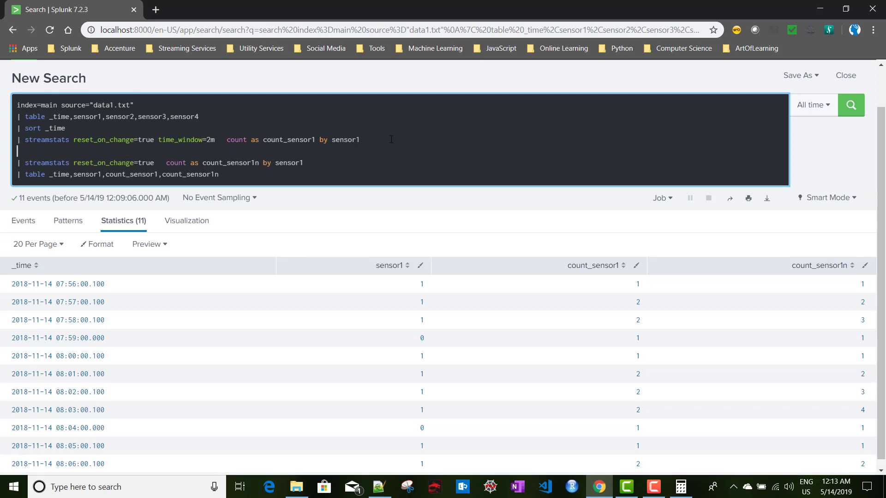
{"action": "key", "text": "ctrl+v"}
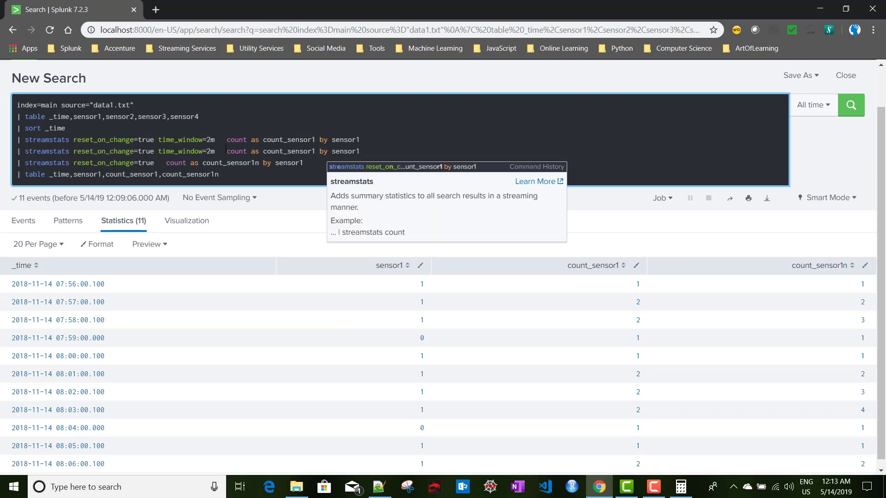
{"action": "left_click", "coordinate": [219, 151]}
{"action": "type", "text": "cu"}
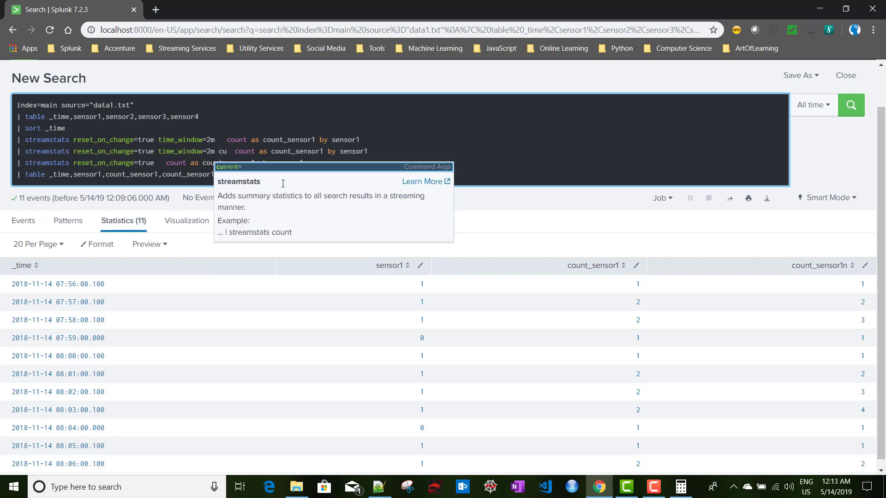
{"action": "key", "text": "Tab"}
{"action": "key", "text": "Down"}
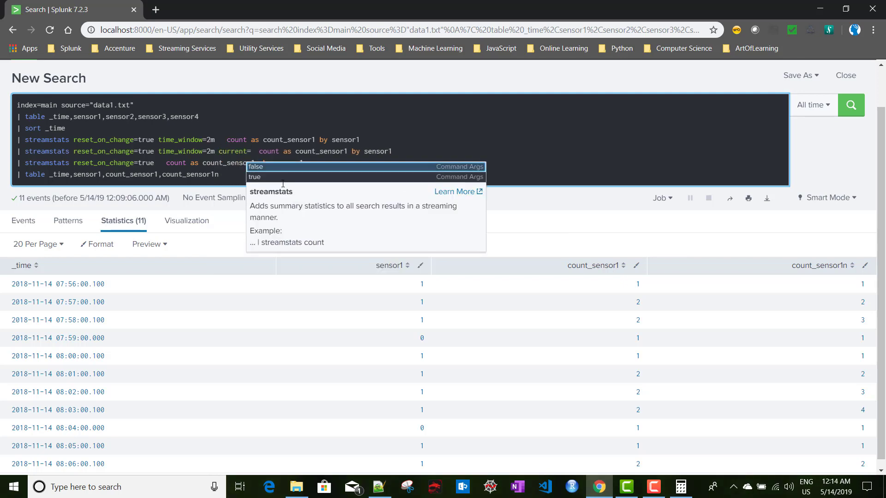
{"action": "key", "text": "Return"}
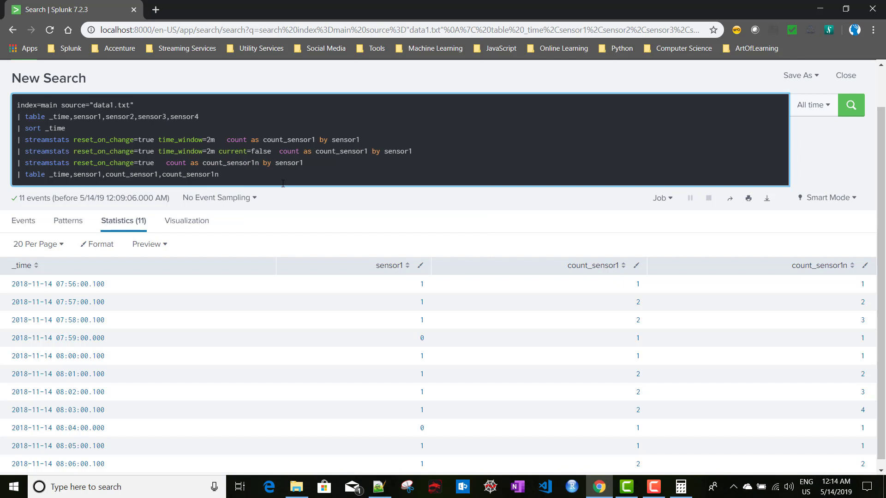
Rename the copy's field to count_sensork, add it to the table, and run
{"action": "left_click", "coordinate": [367, 151]}
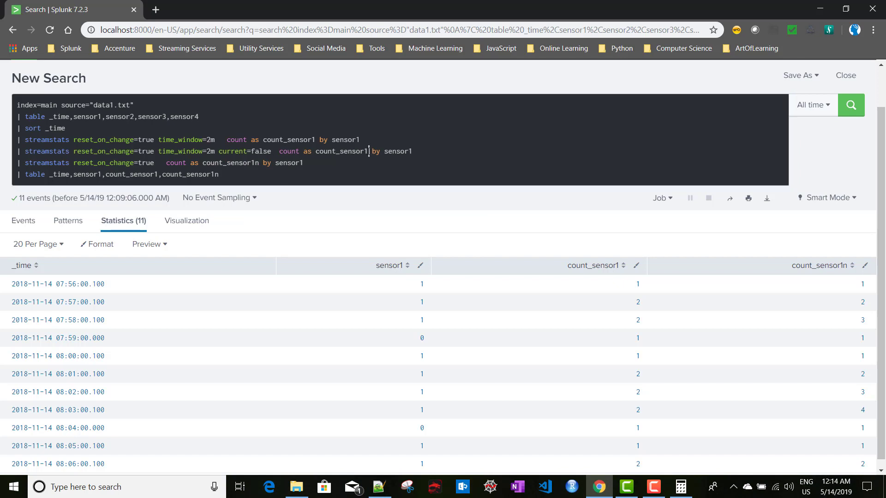
{"action": "key", "text": "BackSpace"}
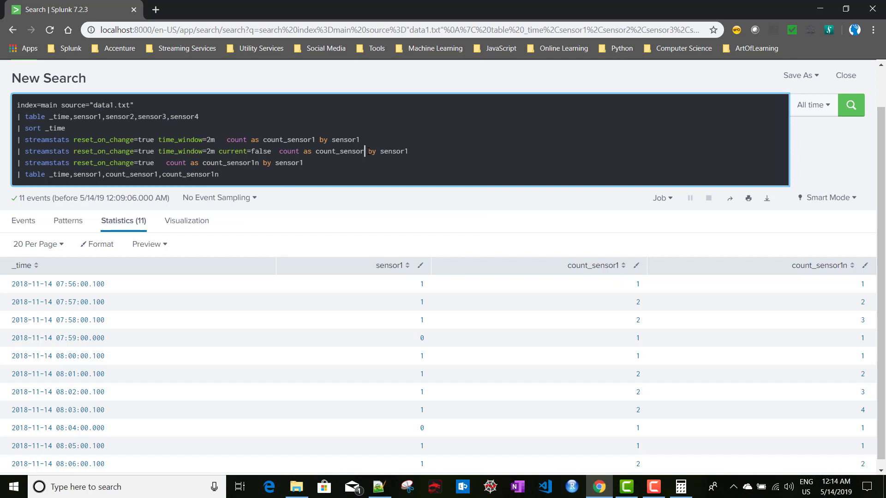
{"action": "type", "text": "k"}
{"action": "double_click", "coordinate": [342, 152]}
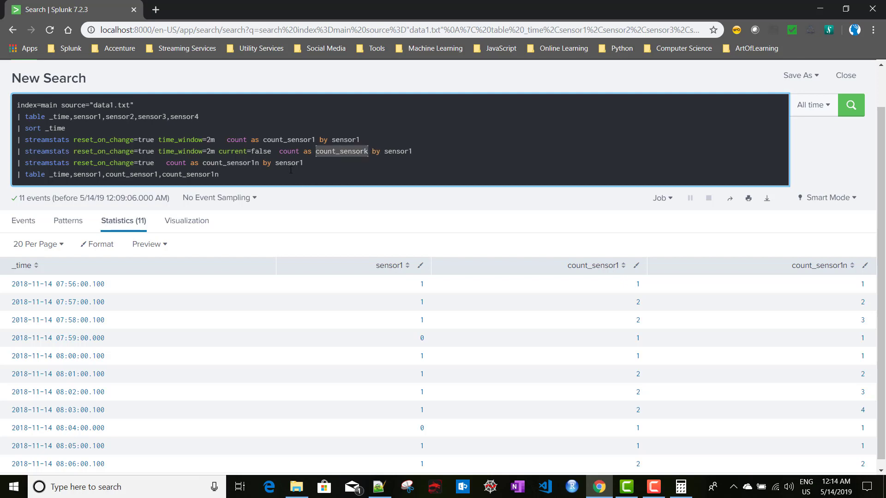
{"action": "left_click", "coordinate": [245, 174]}
{"action": "type", "text": ","}
{"action": "key", "text": "ctrl+v"}
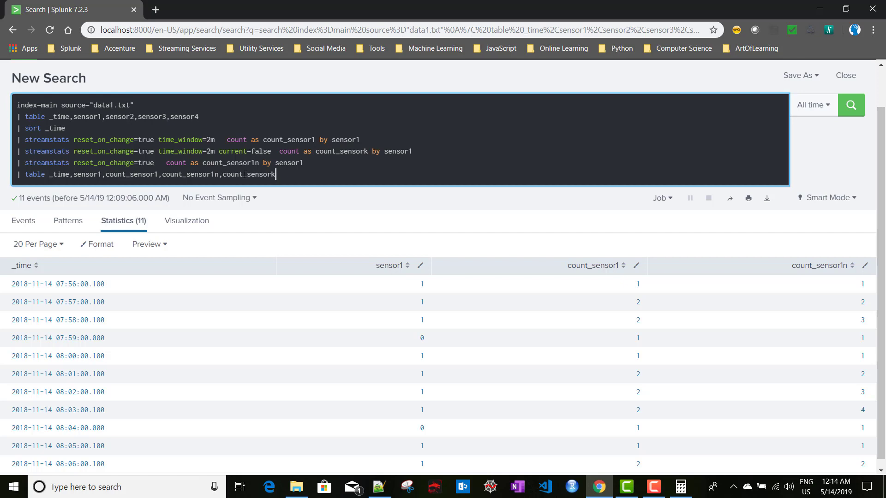
{"action": "key", "text": "Return"}
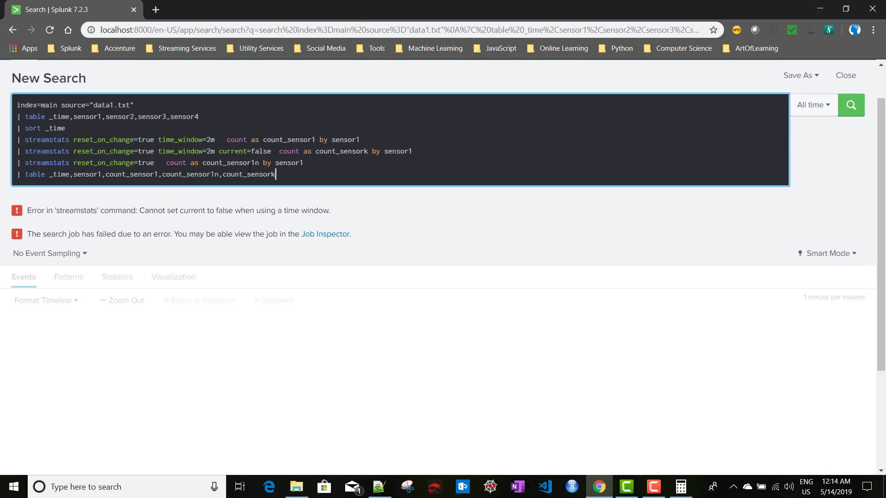
Delete the erroring current=false streamstats line and rerun the search
{"action": "left_click_drag", "start_coordinate": [273, 152], "coordinate": [220, 153]}
{"action": "key", "text": "BackSpace"}
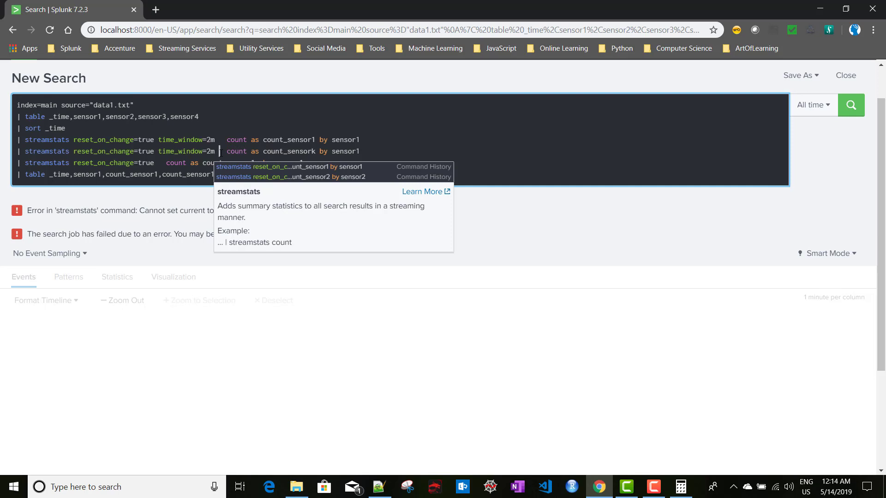
{"action": "left_click_drag", "start_coordinate": [394, 153], "coordinate": [18, 151]}
{"action": "key", "text": "BackSpace"}
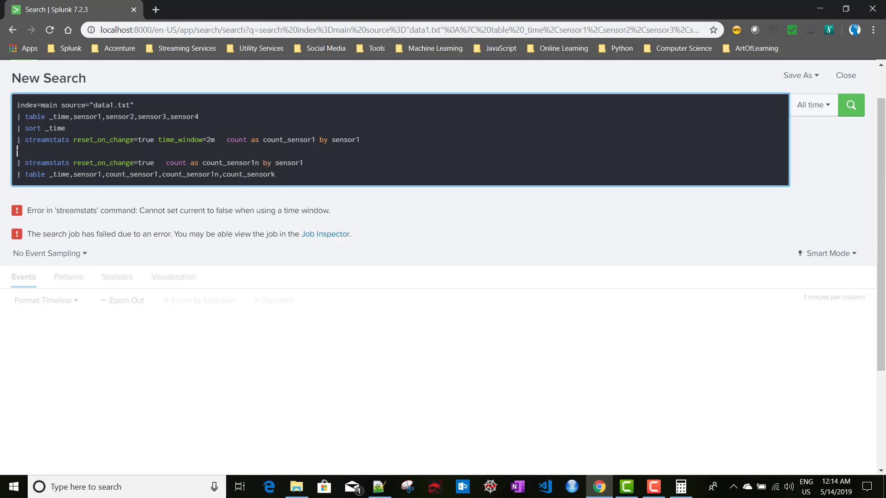
{"action": "key", "text": "BackSpace"}
{"action": "key", "text": "Return"}
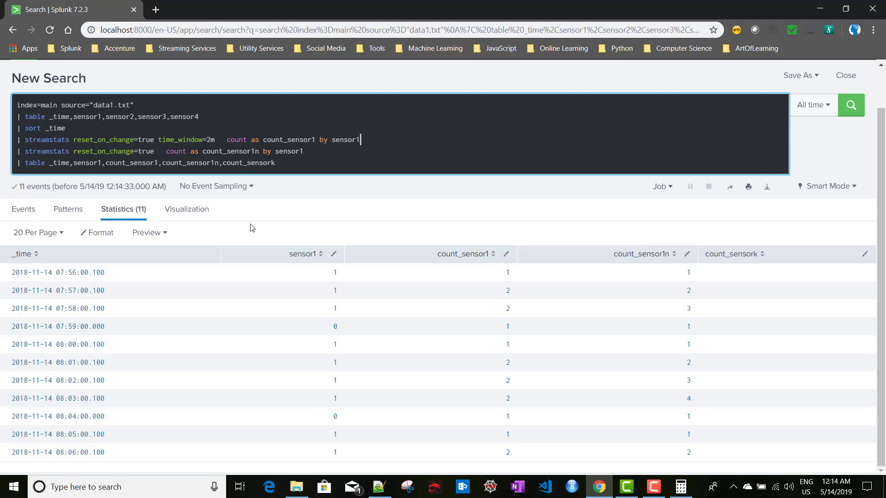
Remove count_sensork from the table fields and rerun the search
{"action": "double_click", "coordinate": [240, 165]}
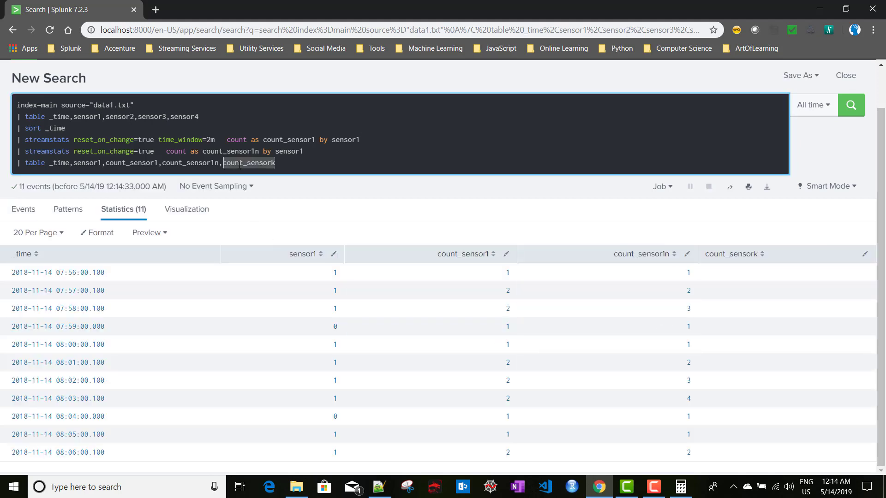
{"action": "key", "text": "BackSpace"}
{"action": "key", "text": "Return"}
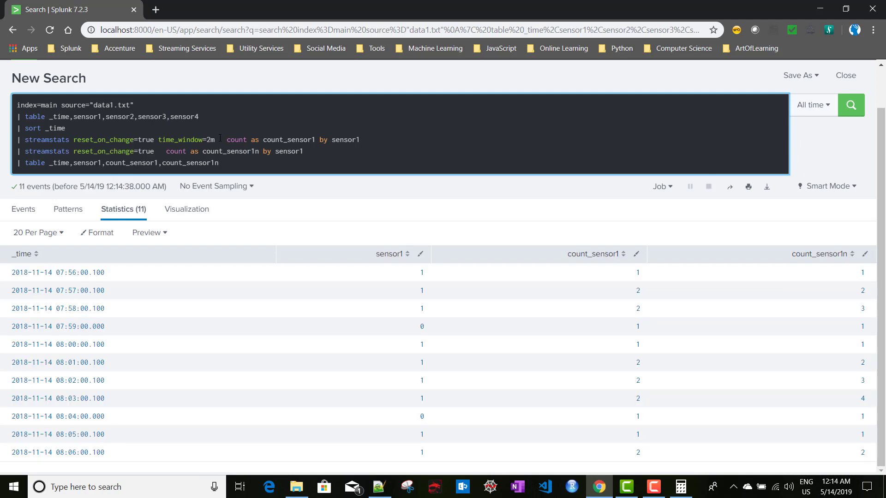
Replace time_window=2m on the first streamstats line with an empty window= option
{"action": "type", "text": "window"}
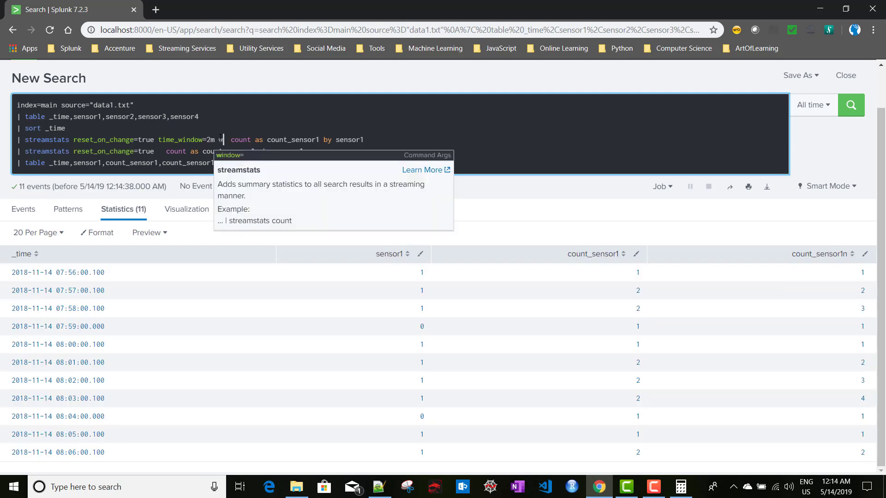
{"action": "type", "text": "="}
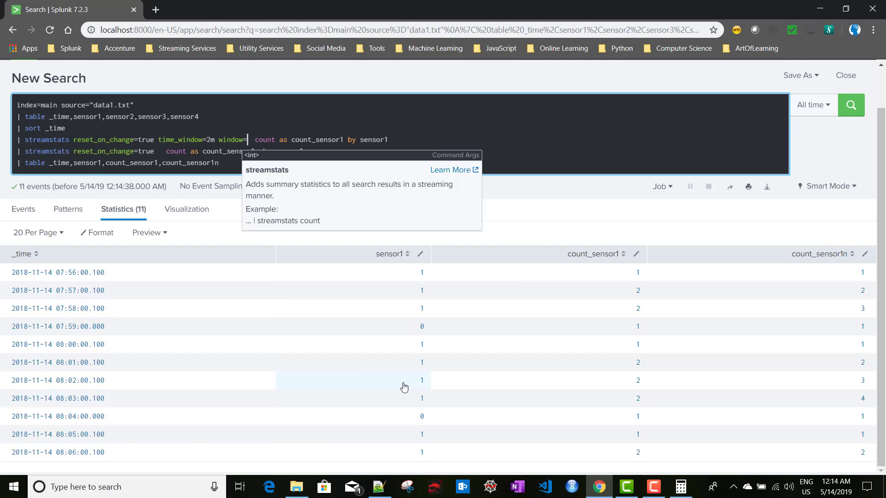
{"action": "double_click", "coordinate": [159, 139]}
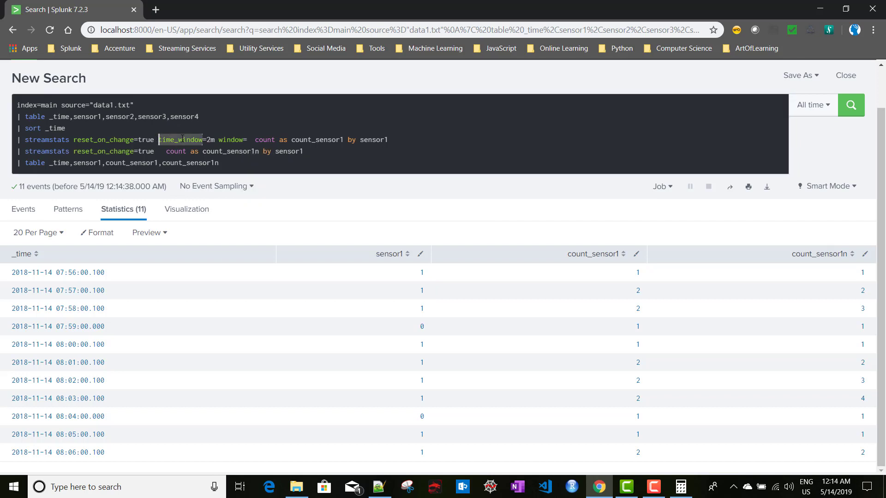
{"action": "left_click", "coordinate": [215, 139]}
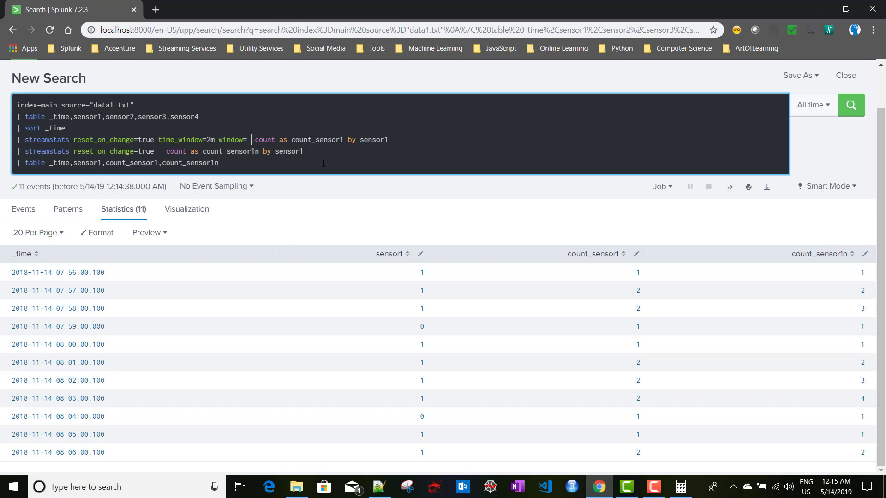
{"action": "left_click_drag", "start_coordinate": [159, 142], "coordinate": [217, 142]}
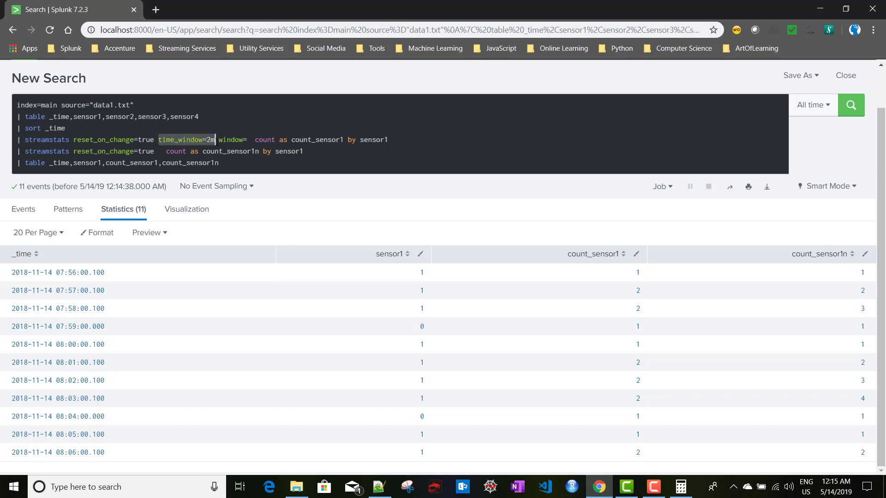
{"action": "key", "text": "BackSpace"}
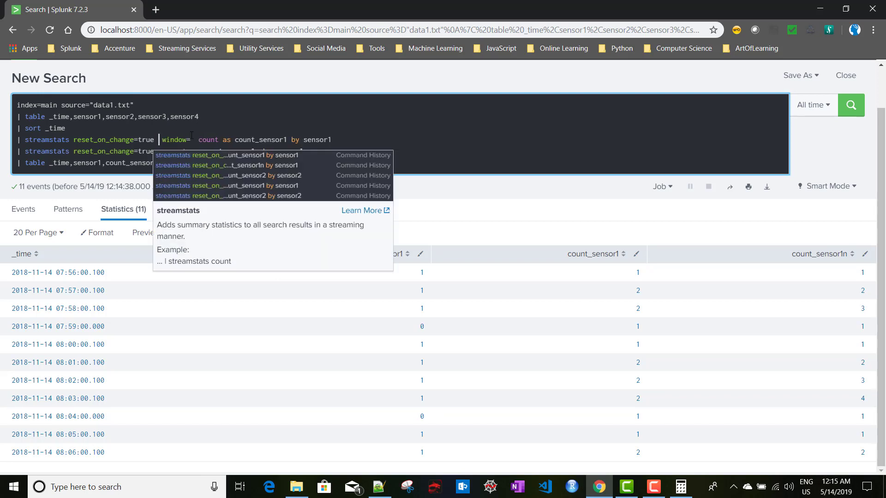
Change the first streamstats to window=2 and rerun the search
{"action": "left_click", "coordinate": [194, 138]}
{"action": "key", "text": "Left"}
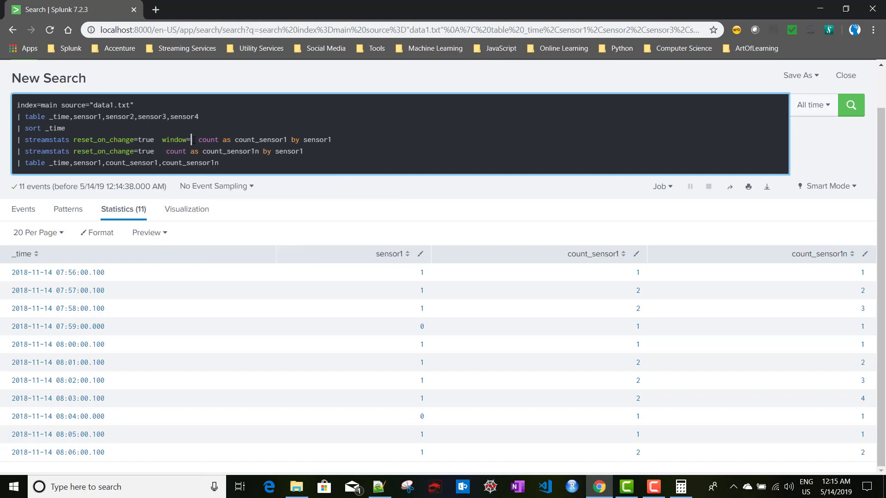
{"action": "type", "text": "2"}
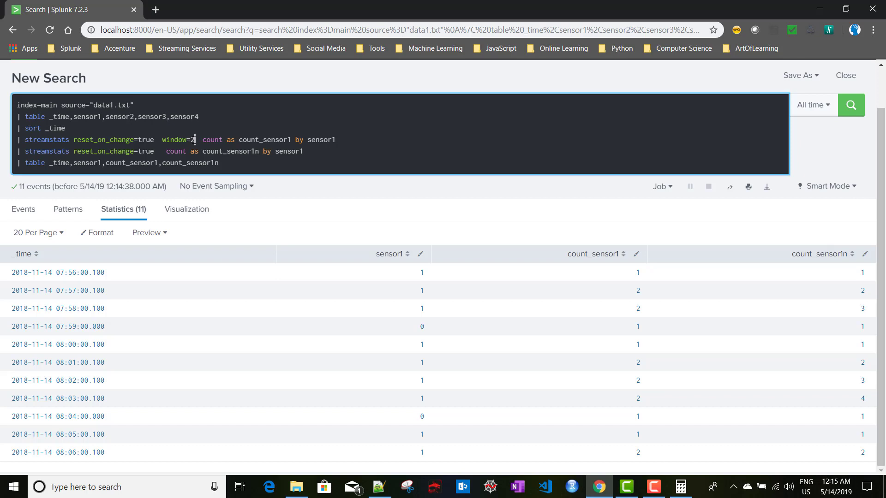
{"action": "key", "text": "Return"}
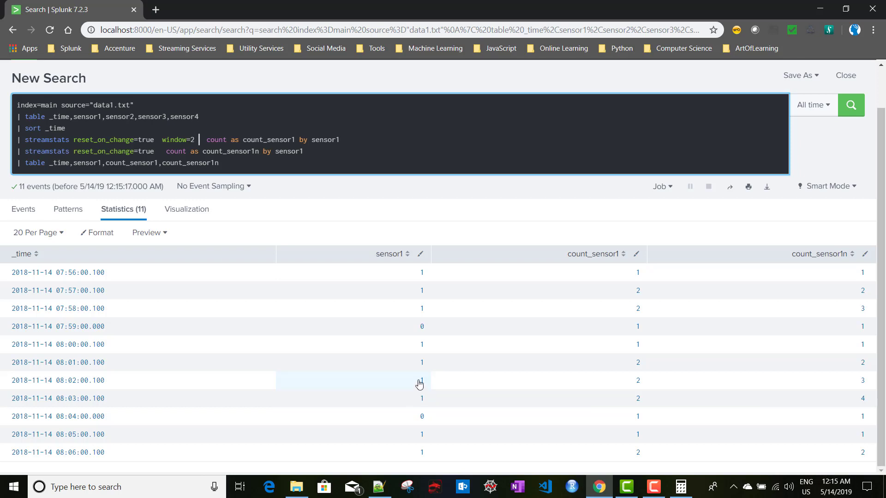
Add current=false to the window=2 streamstats line using autocomplete
{"action": "type", "text": "cu"}
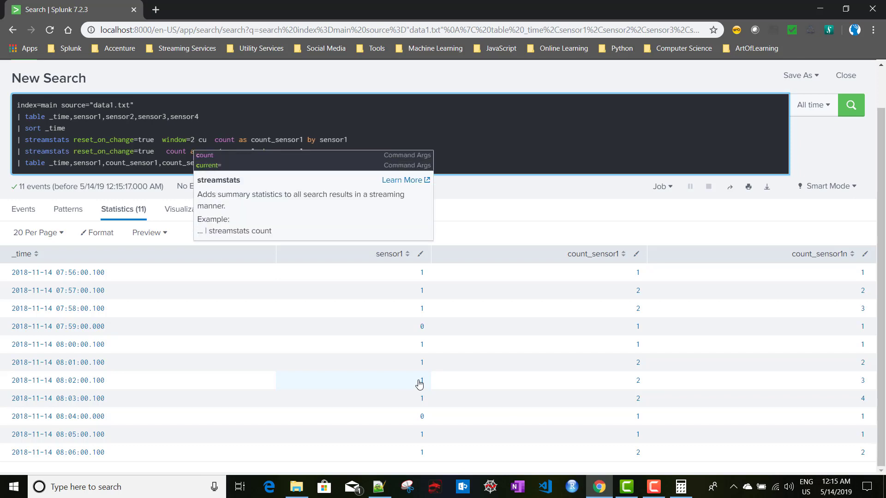
{"action": "key", "text": "Down"}
{"action": "key", "text": "Return"}
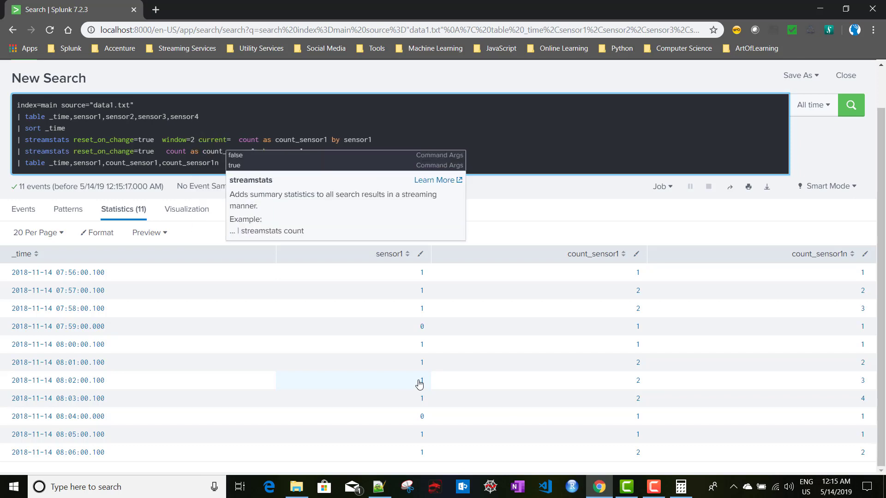
{"action": "key", "text": "Down"}
{"action": "key", "text": "Return"}
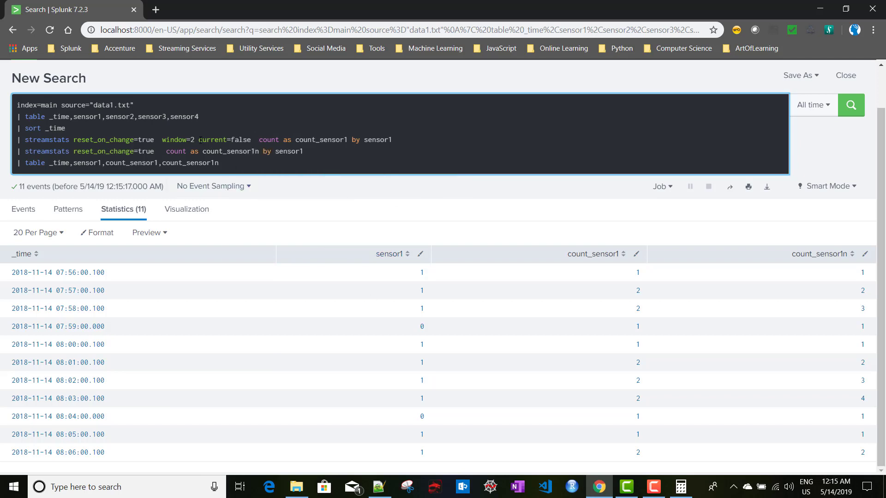
{"action": "left_click", "coordinate": [19, 140]}
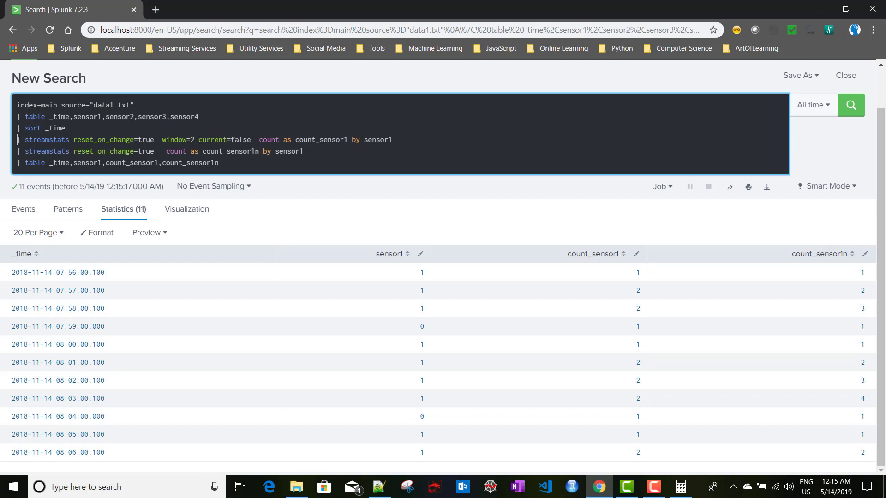
Duplicate the streamstats line and remove current=false from the original
{"action": "left_click", "coordinate": [392, 140], "text": "shift"}
{"action": "key", "text": "ctrl+c"}
{"action": "left_click", "coordinate": [400, 140]}
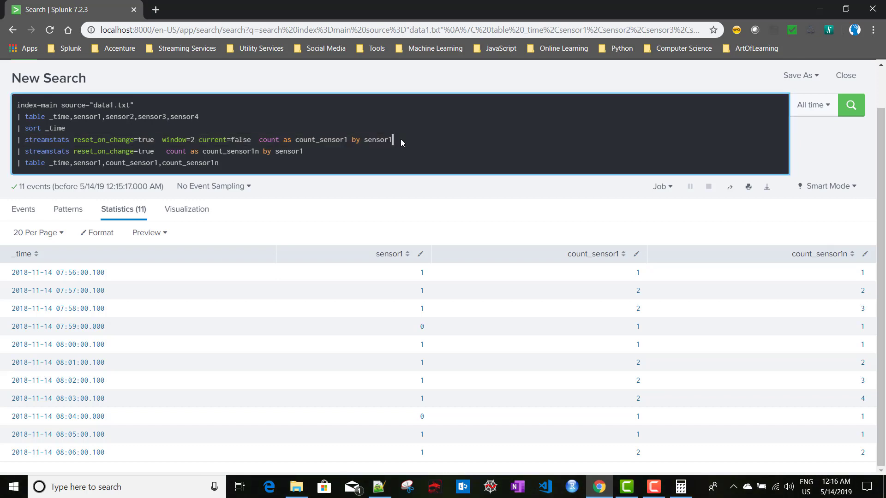
{"action": "key", "text": "Return"}
{"action": "key", "text": "ctrl+v"}
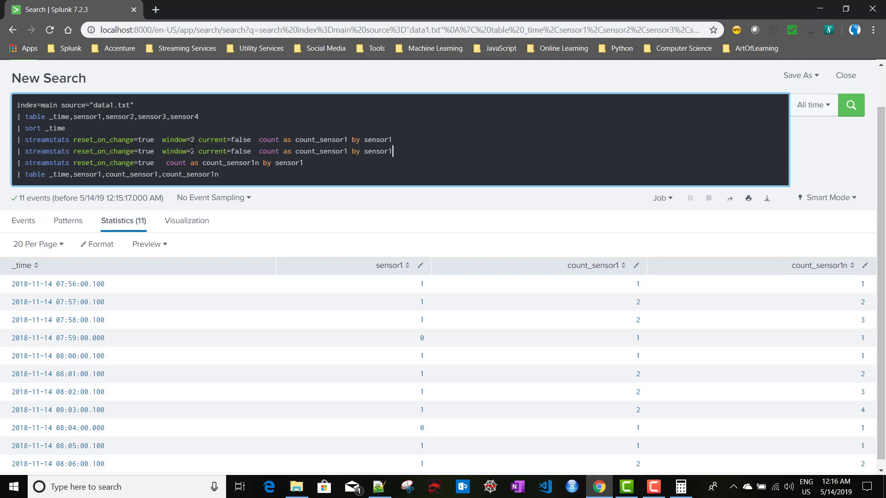
{"action": "left_click_drag", "start_coordinate": [252, 139], "coordinate": [199, 139]}
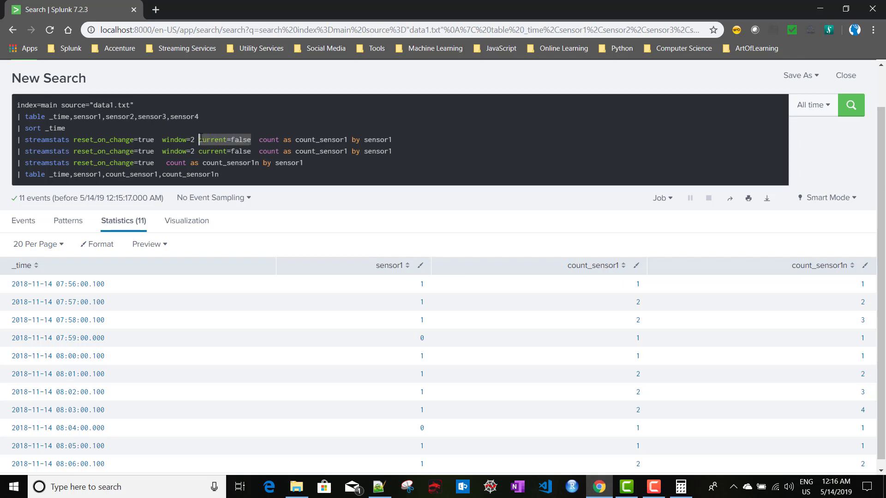
{"action": "key", "text": "BackSpace"}
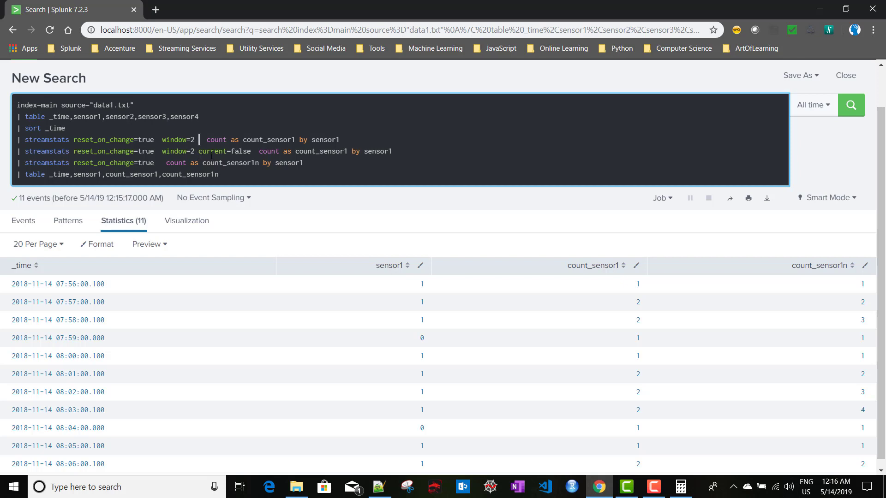
Rename the copy's count to count_sensor1f, add it to the table, and rerun
{"action": "left_click", "coordinate": [348, 152]}
{"action": "type", "text": "f"}
{"action": "double_click", "coordinate": [322, 154]}
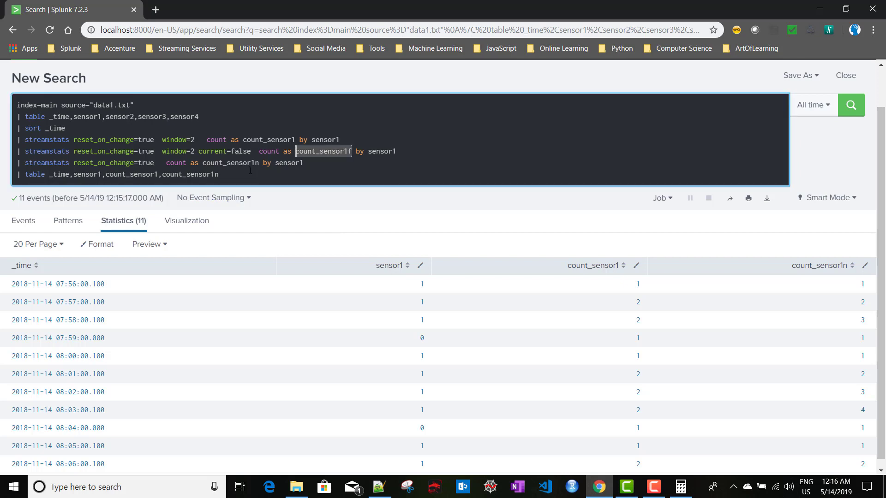
{"action": "left_click", "coordinate": [227, 176]}
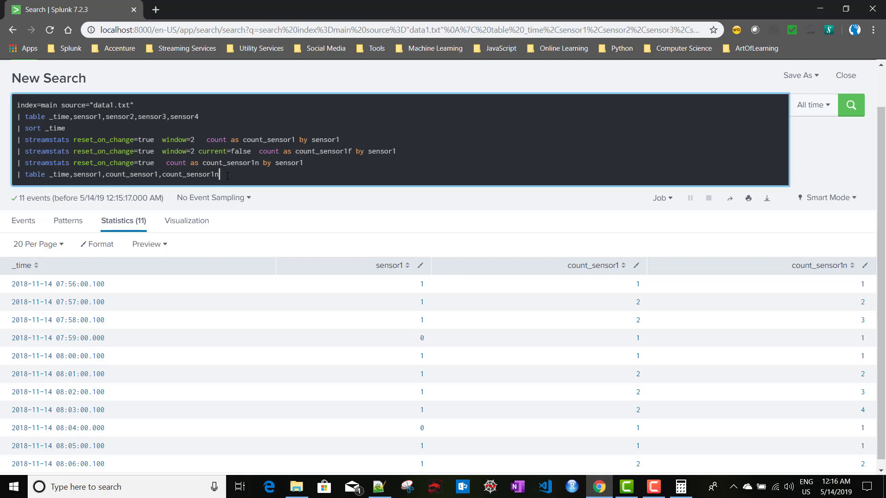
{"action": "key", "text": "ctrl+v"}
{"action": "key", "text": "Return"}
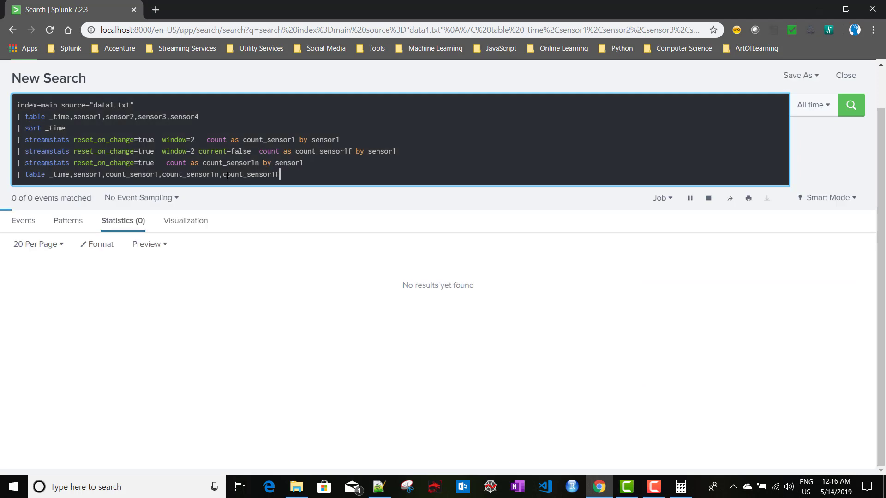
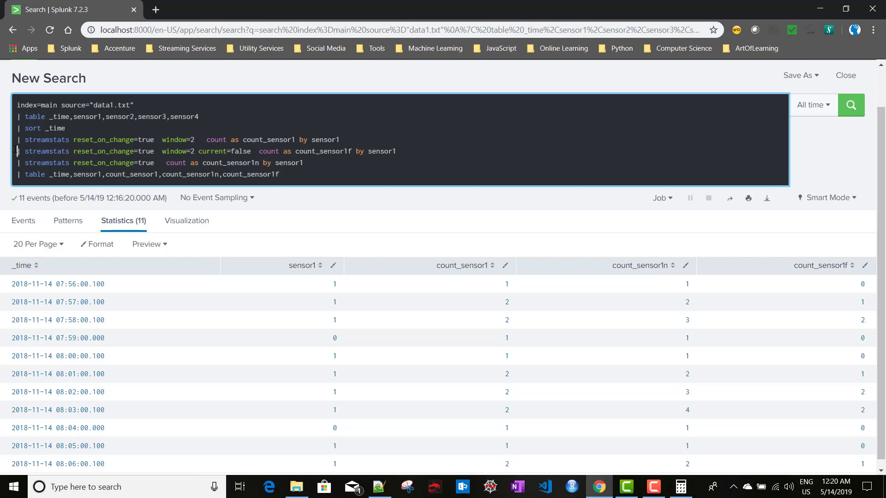
Delete the two extra streamstats lines and the leftover empty line from the query
{"action": "left_click", "coordinate": [327, 165], "text": "shift"}
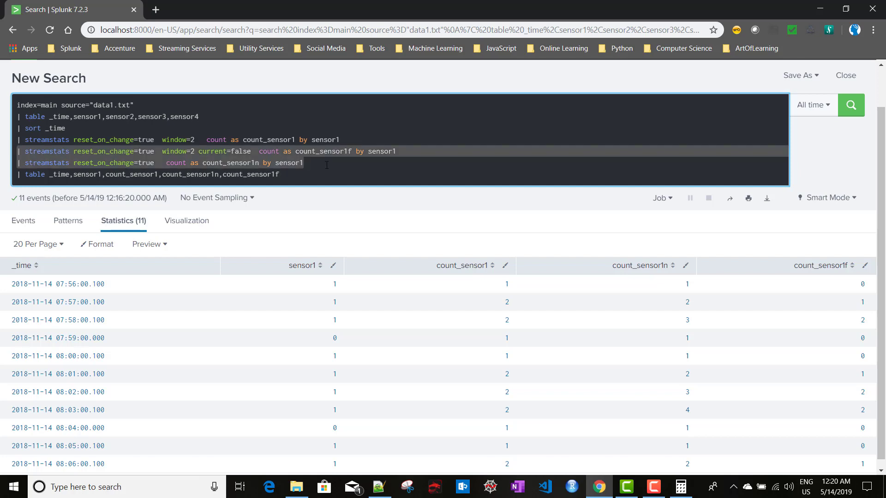
{"action": "key", "text": "BackSpace"}
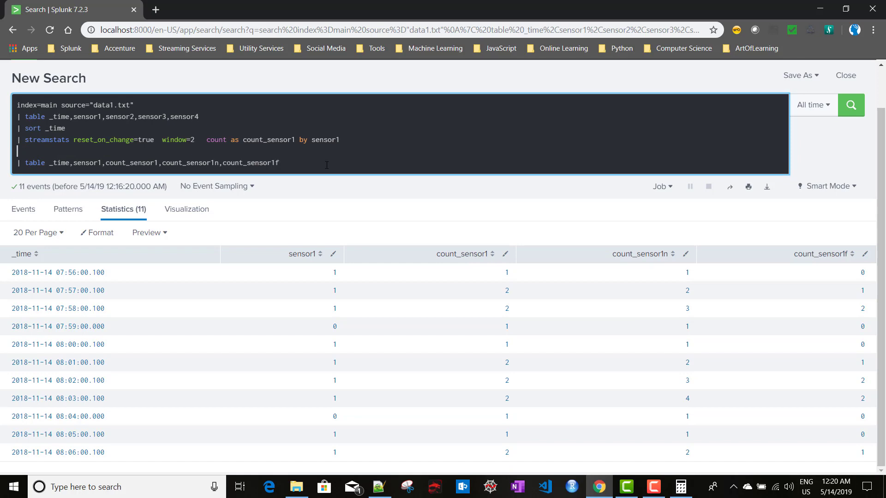
{"action": "key", "text": "BackSpace"}
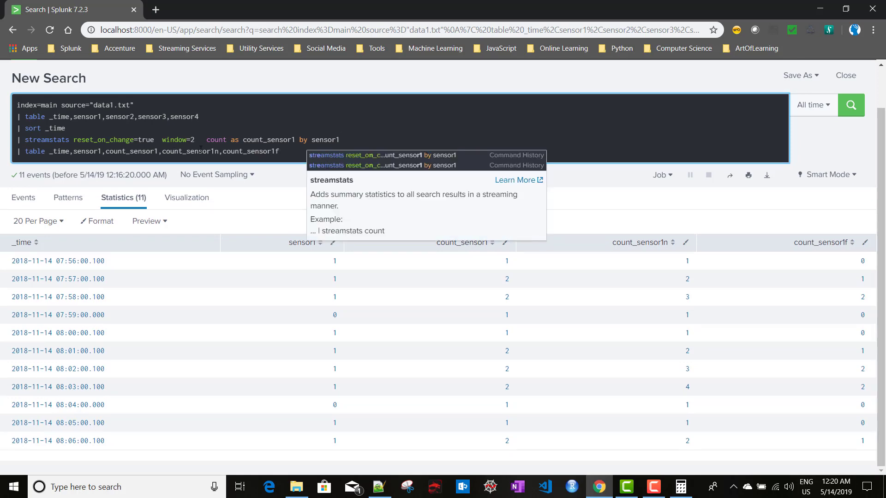
Trim the table command to _time, sensor1 and count_sensor1, then rerun the search
{"action": "left_click", "coordinate": [199, 152]}
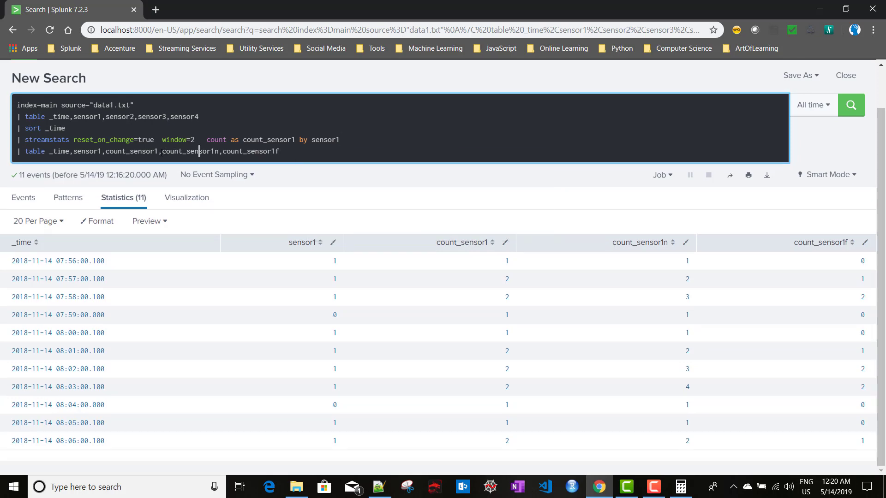
{"action": "left_click_drag", "start_coordinate": [106, 151], "coordinate": [219, 151]}
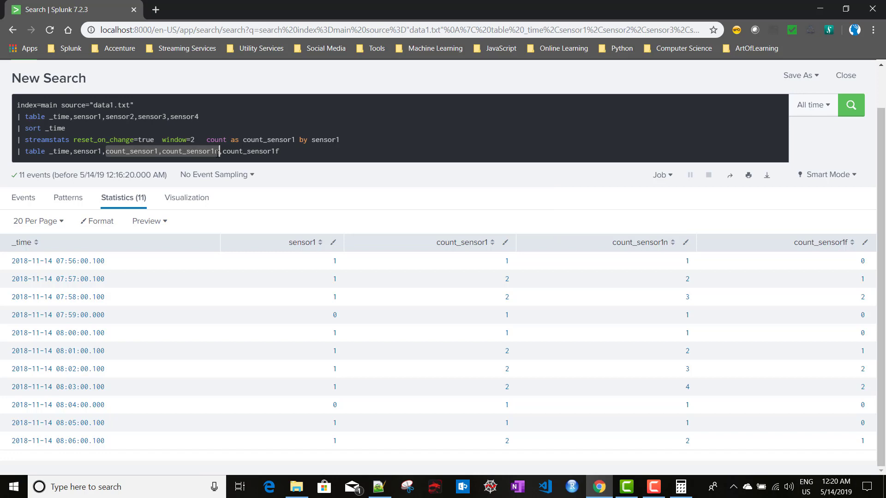
{"action": "left_click", "coordinate": [159, 152]}
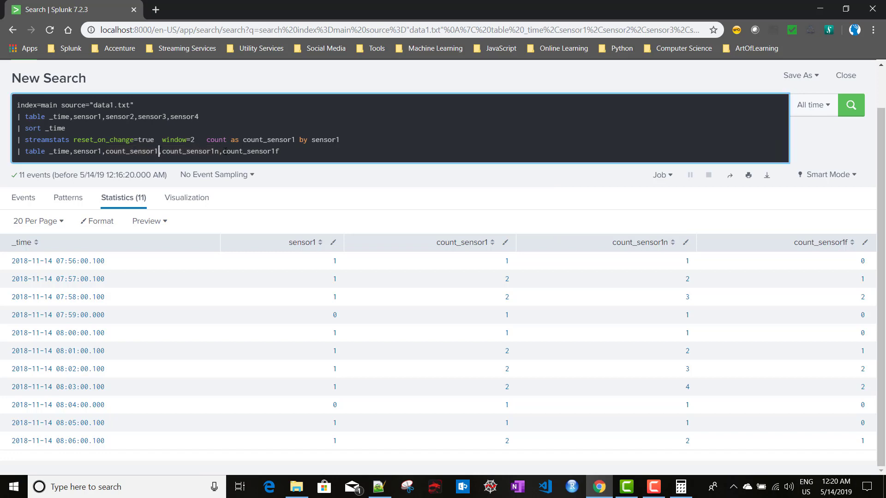
{"action": "left_click", "coordinate": [303, 150], "text": "shift"}
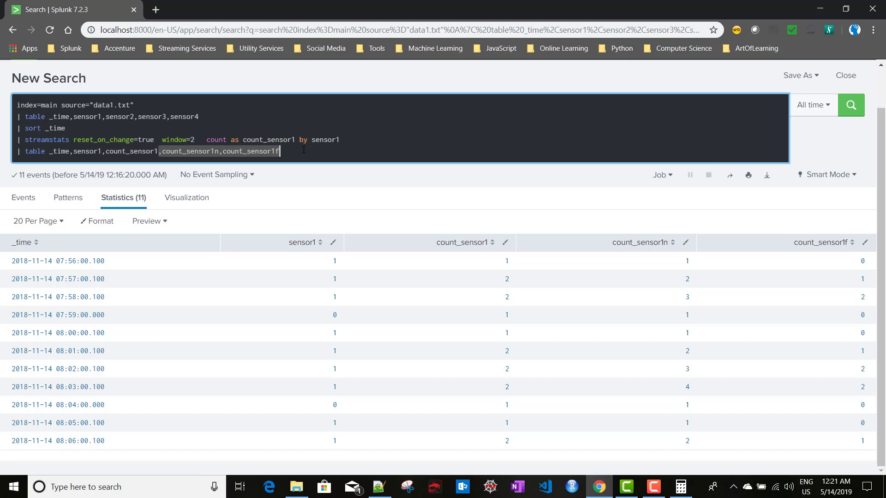
{"action": "key", "text": "BackSpace"}
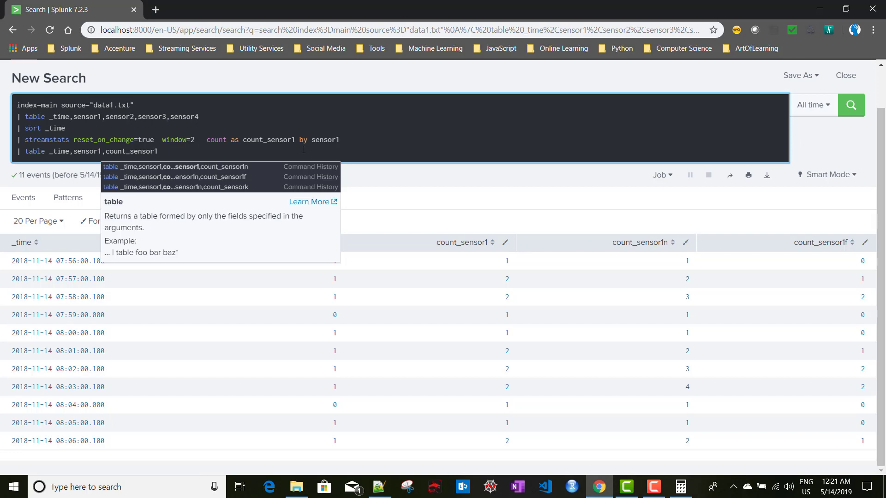
{"action": "key", "text": "Return"}
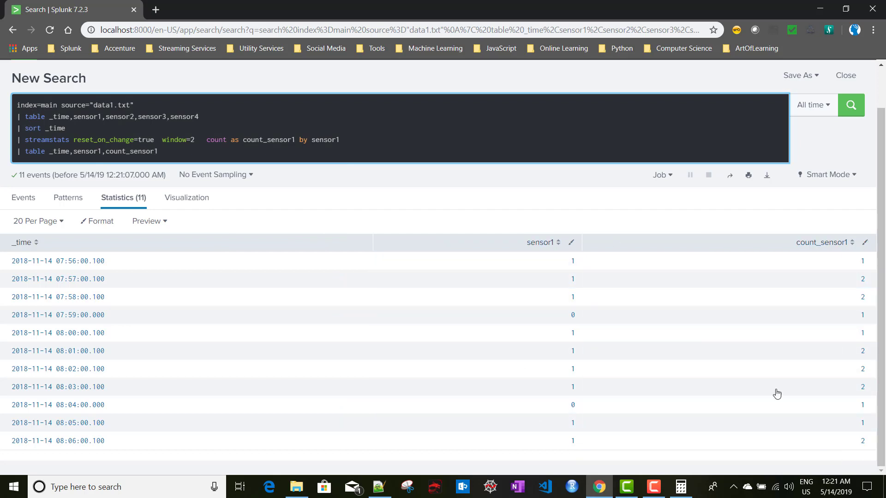
{"action": "double_click", "coordinate": [175, 139]}
{"action": "left_click", "coordinate": [195, 139]}
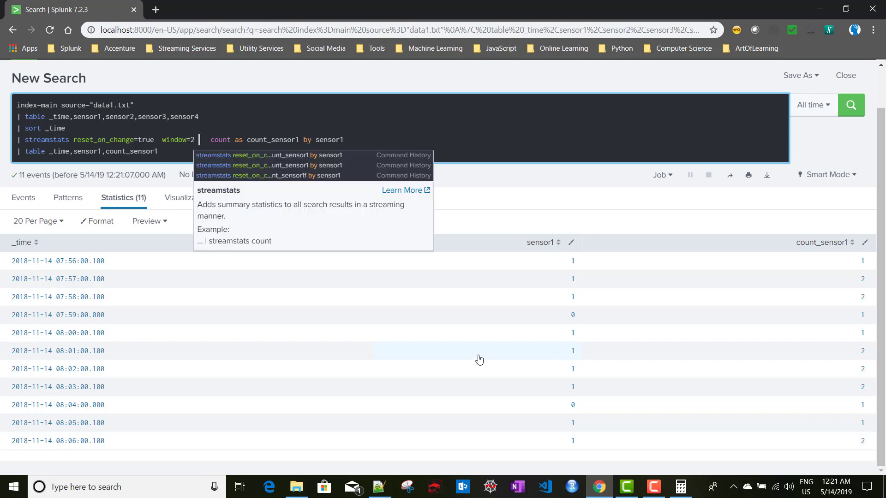
{"action": "type", "text": "glo"}
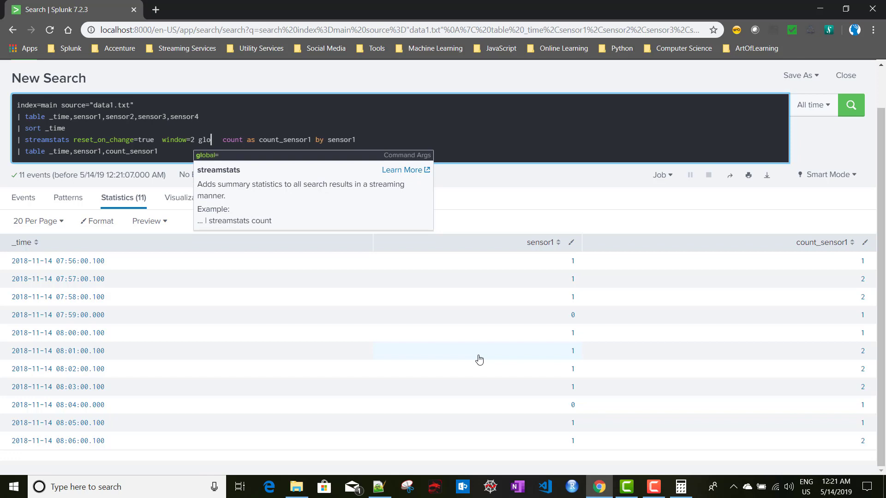
{"action": "type", "text": "ba"}
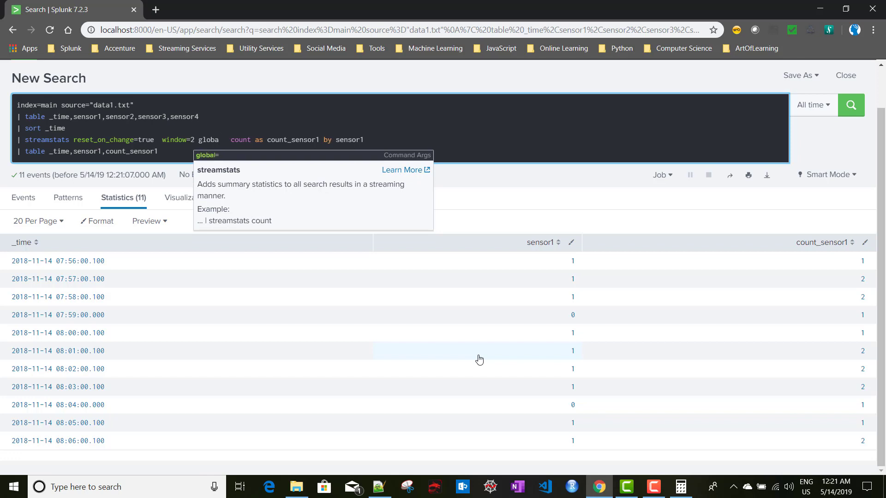
{"action": "type", "text": "l"}
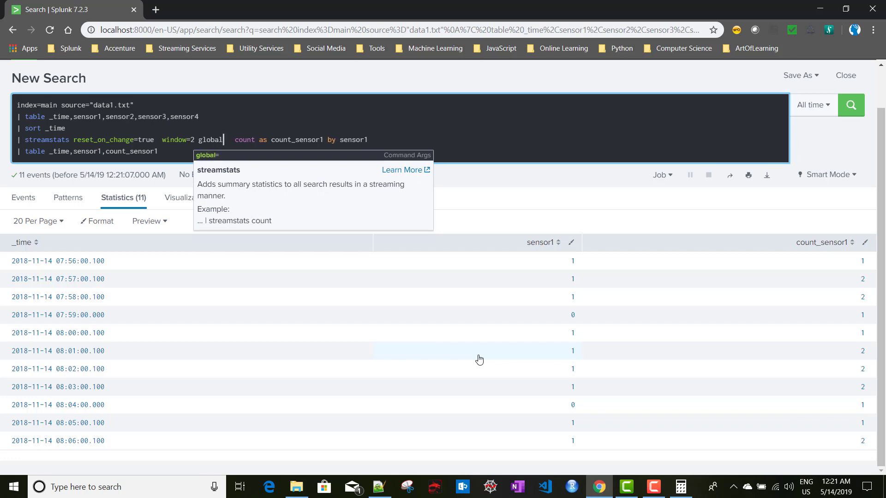
{"action": "type", "text": "="}
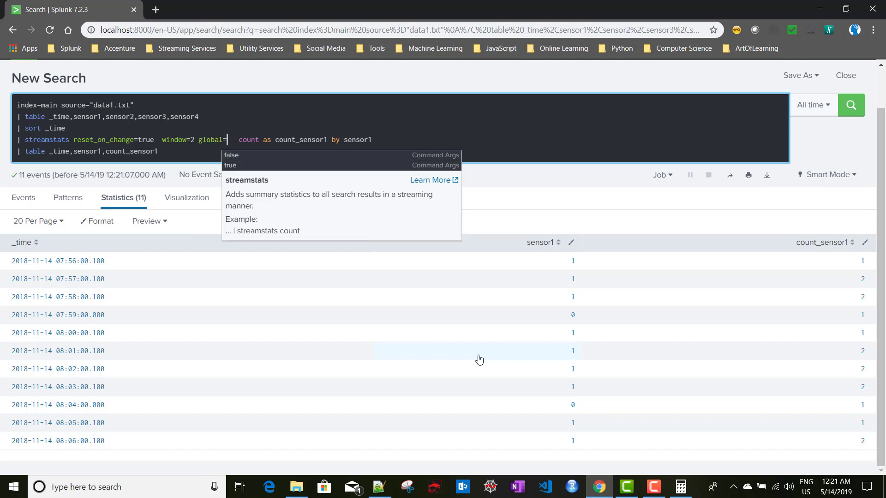
{"action": "key", "text": "Down"}
{"action": "key", "text": "Down"}
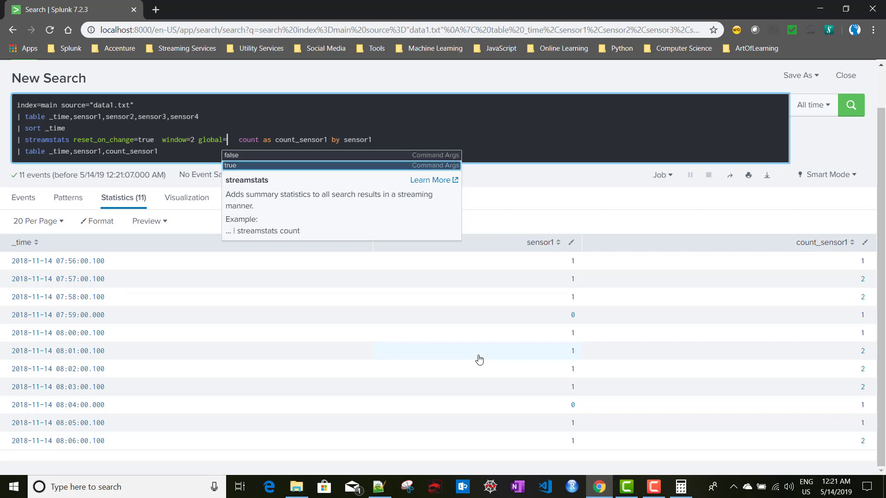
{"action": "key", "text": "Return"}
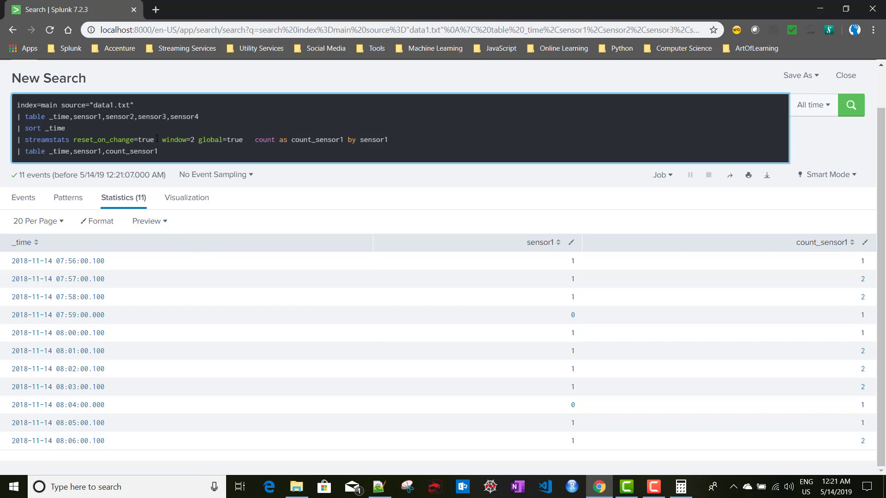
{"action": "left_click_drag", "start_coordinate": [156, 139], "coordinate": [102, 140]}
{"action": "left_click", "coordinate": [191, 141]}
{"action": "left_click_drag", "start_coordinate": [198, 140], "coordinate": [244, 140]}
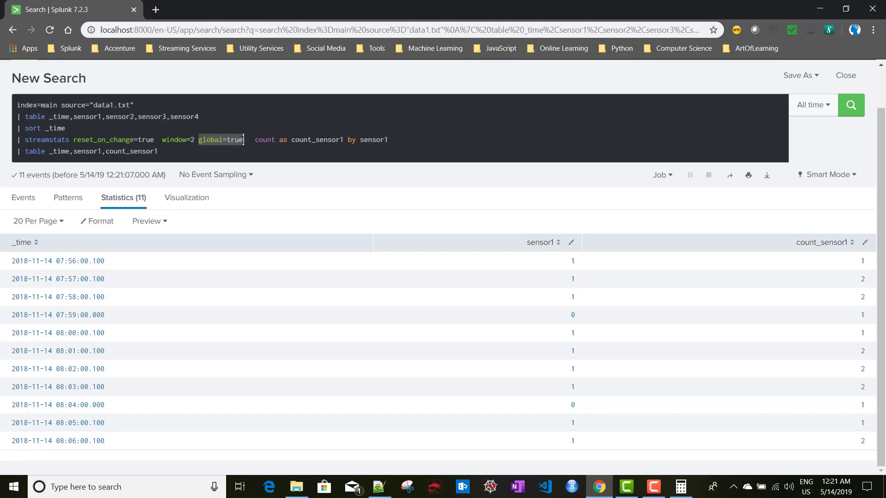
{"action": "key", "text": "BackSpace"}
{"action": "left_click_drag", "start_coordinate": [154, 140], "coordinate": [74, 140]}
Remove reset_on_change=true so streamstats uses only window=2, and rerun the search
{"action": "key", "text": "BackSpace"}
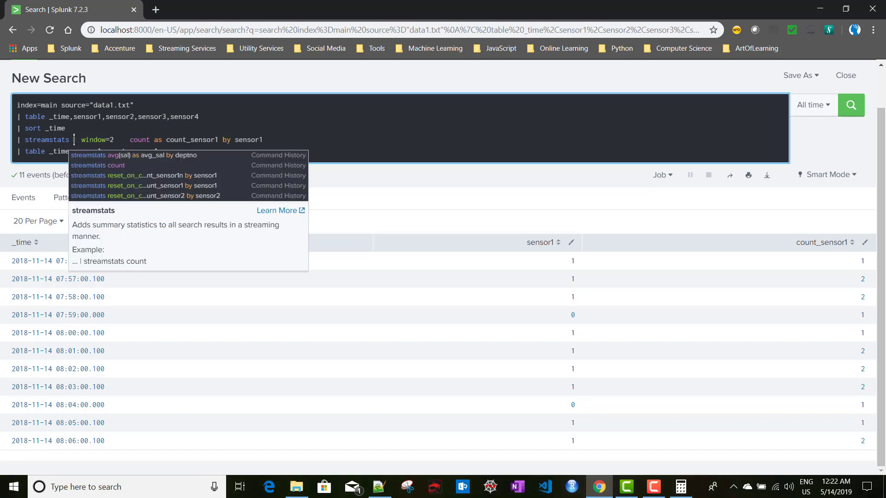
{"action": "key", "text": "Return"}
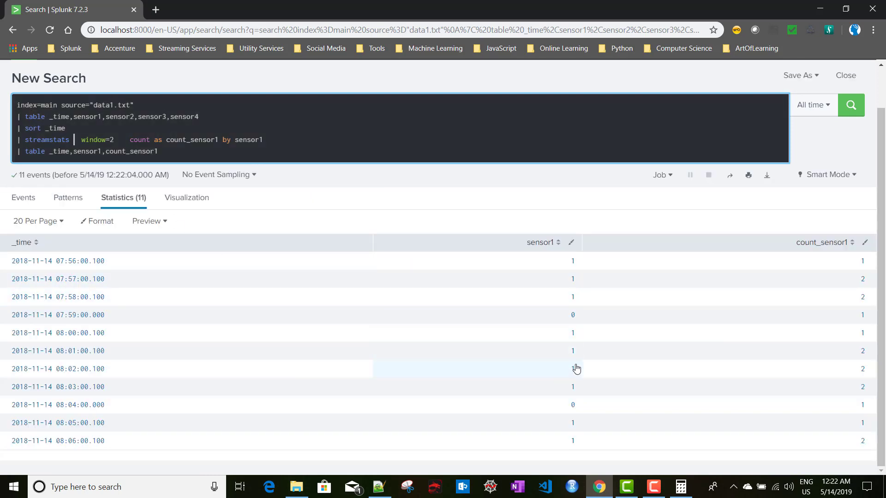
{"action": "left_click", "coordinate": [122, 139]}
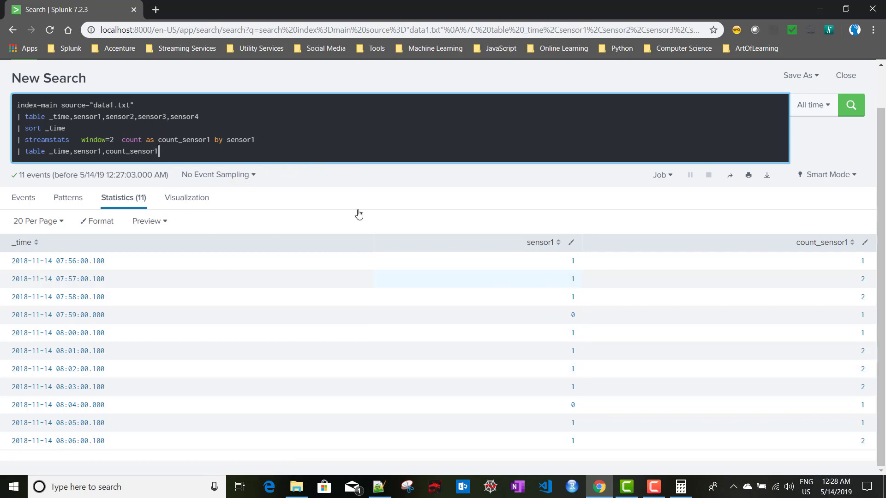
{"action": "double_click", "coordinate": [240, 140]}
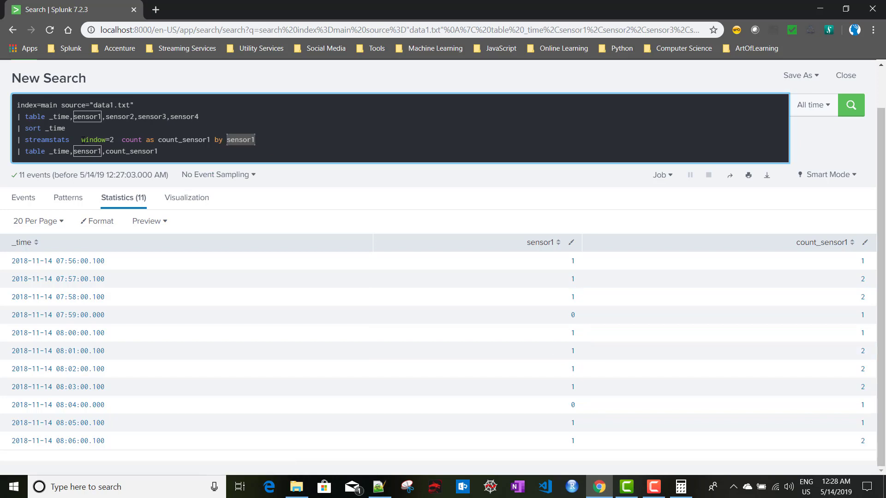
{"action": "left_click", "coordinate": [110, 140]}
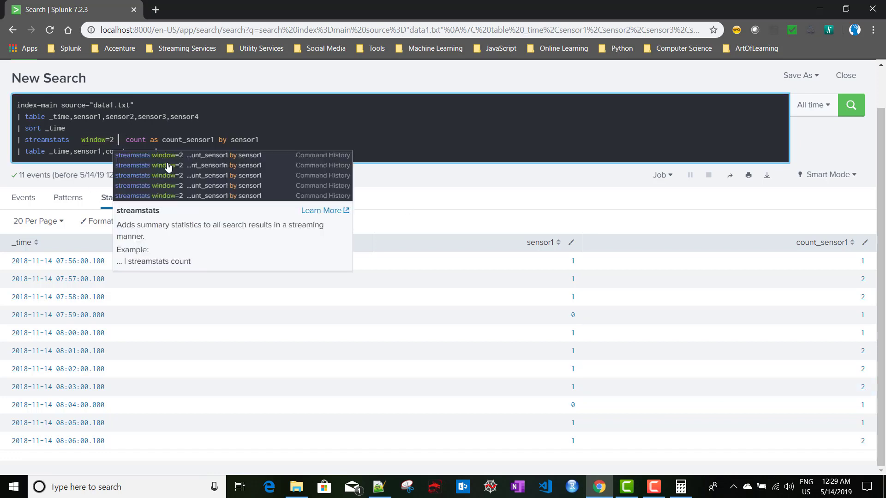
Add global=false to the streamstats window=2 count
{"action": "type", "text": "global"}
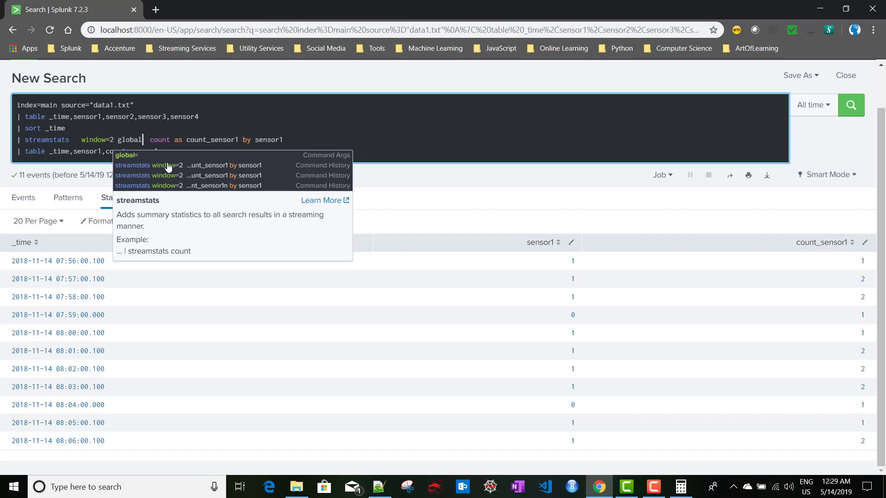
{"action": "type", "text": "=f"}
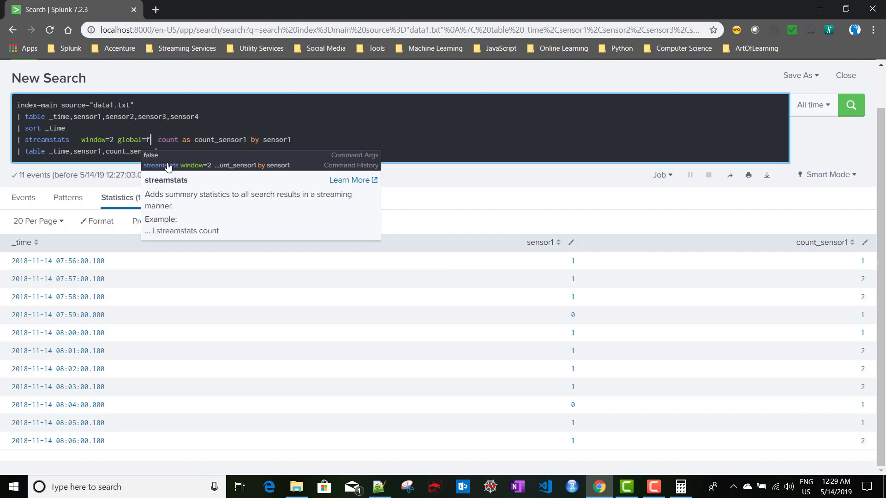
{"action": "key", "text": "Down"}
{"action": "key", "text": "Return"}
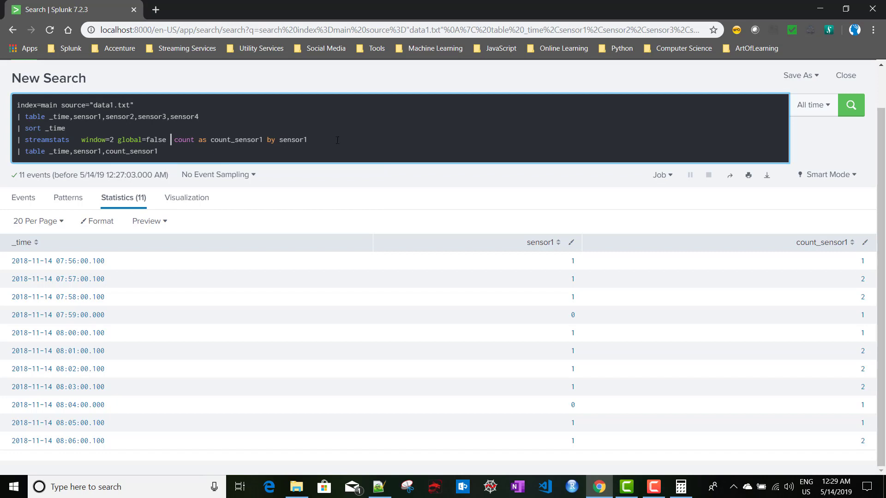
Duplicate the streamstats line and set the copy's global option to true
{"action": "left_click_drag", "start_coordinate": [338, 140], "coordinate": [10, 140]}
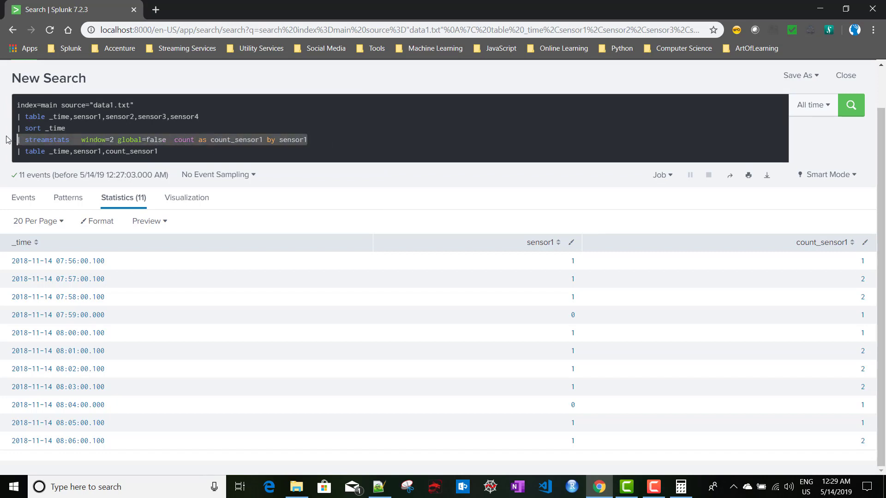
{"action": "key", "text": "ctrl+c"}
{"action": "key", "text": "End"}
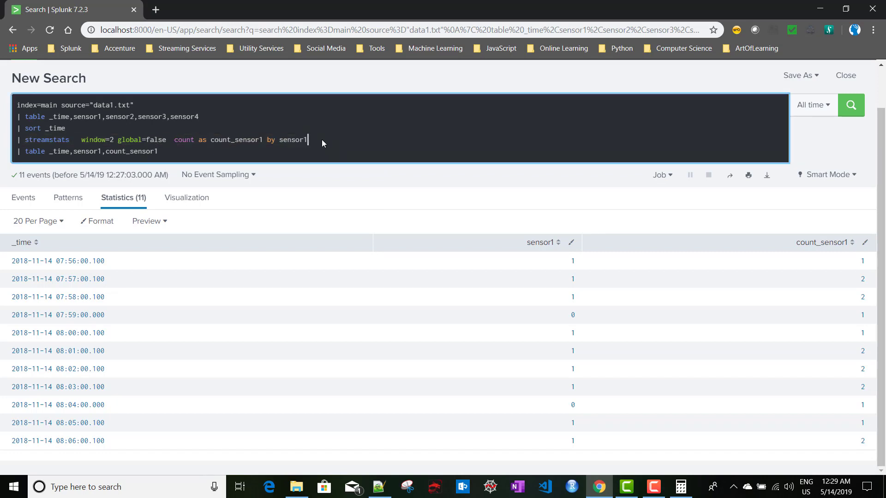
{"action": "key", "text": "Return"}
{"action": "key", "text": "ctrl+v"}
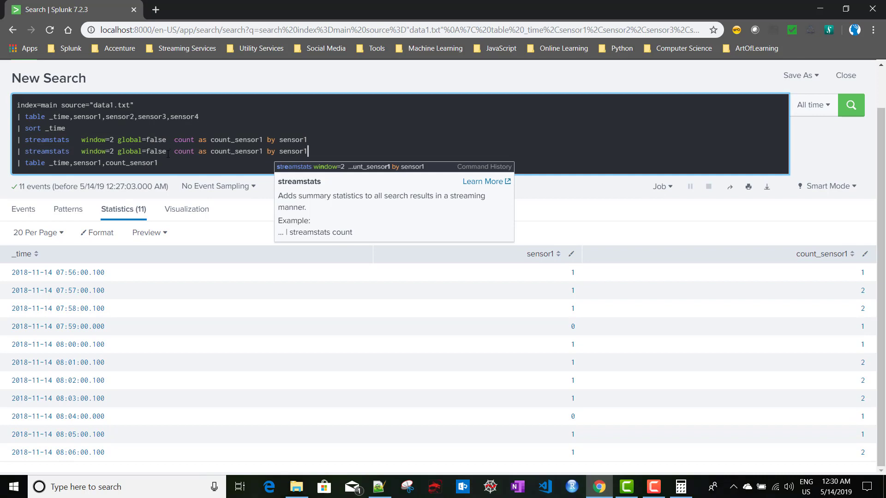
{"action": "left_click", "coordinate": [168, 152]}
{"action": "key", "text": "BackSpace"}
{"action": "key", "text": "BackSpace"}
{"action": "key", "text": "BackSpace"}
{"action": "key", "text": "BackSpace"}
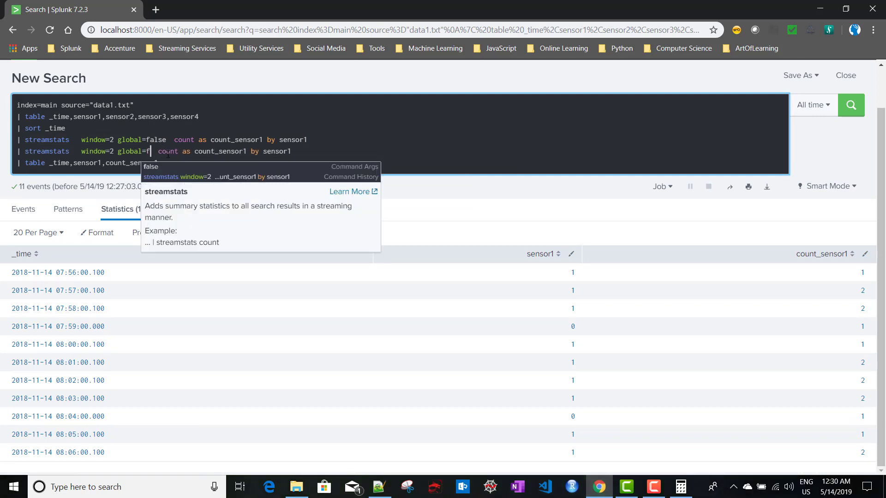
{"action": "key", "text": "BackSpace"}
{"action": "type", "text": "true"}
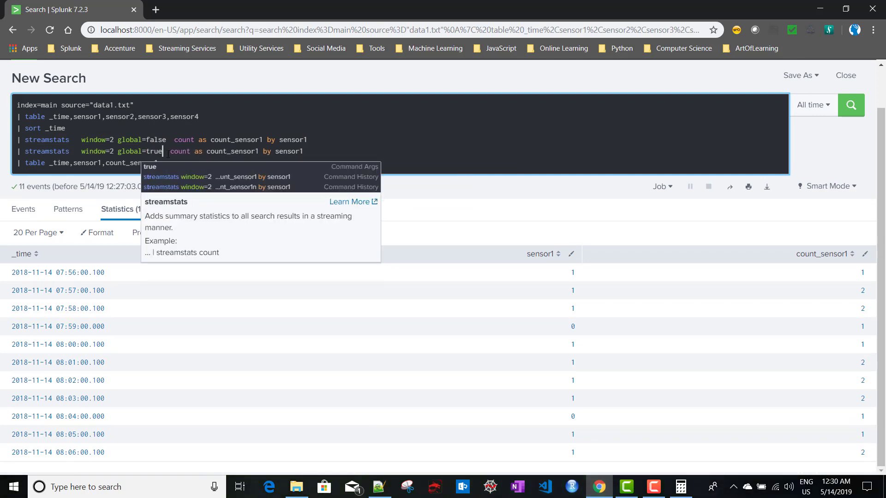
Rename the copy's count to count_sensor1n, append it to the table line, and rerun
{"action": "left_click", "coordinate": [260, 151]}
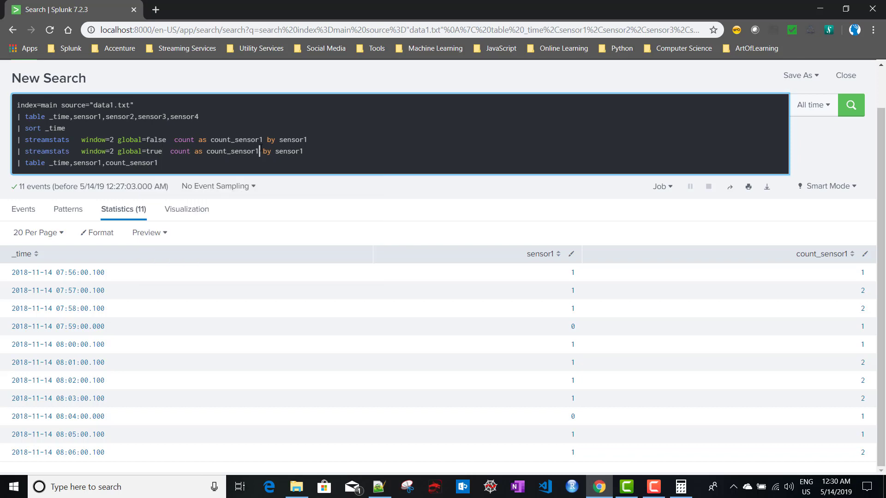
{"action": "type", "text": "n"}
{"action": "double_click", "coordinate": [240, 153]}
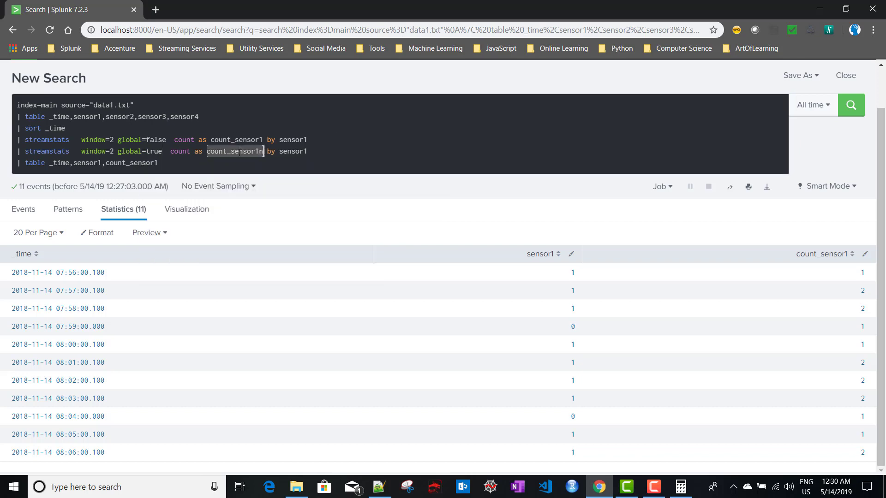
{"action": "left_click", "coordinate": [172, 165]}
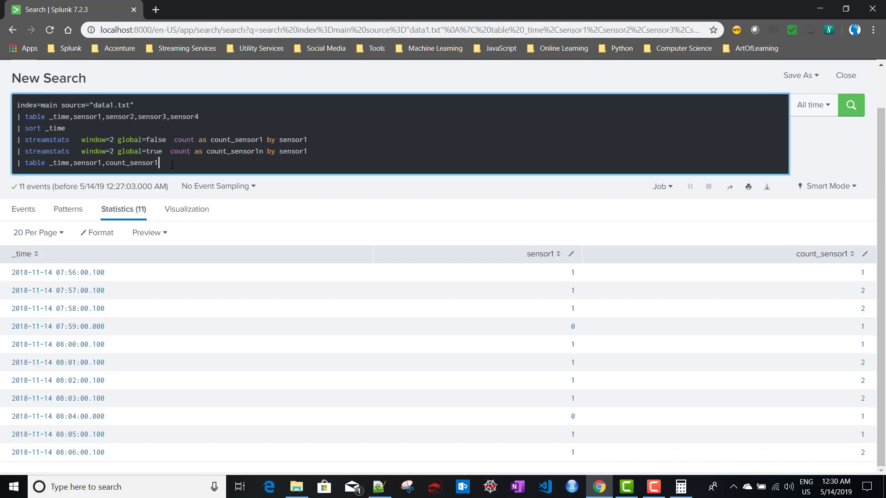
{"action": "type", "text": ","}
{"action": "key", "text": "ctrl+v"}
{"action": "key", "text": "Return"}
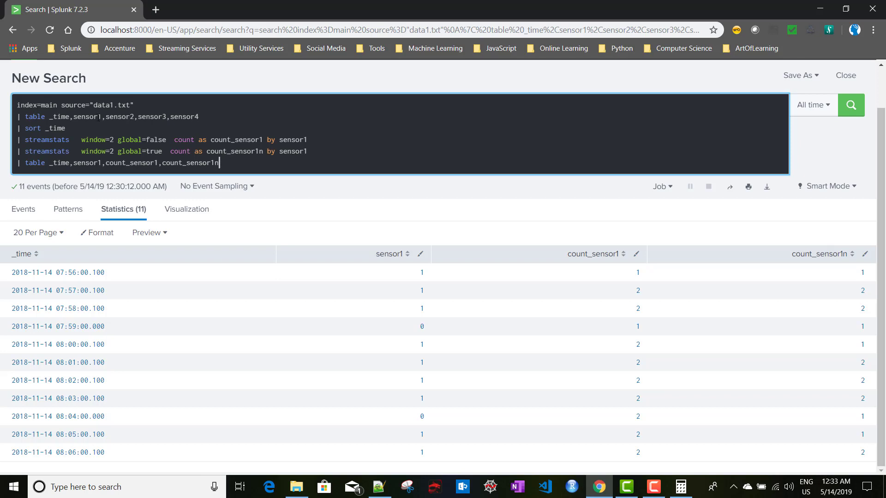
Cut the query back to index=main and restrict it to source data2.txt via the source field
{"action": "double_click", "coordinate": [62, 105]}
{"action": "left_click", "coordinate": [62, 105]}
{"action": "left_click_drag", "start_coordinate": [62, 105], "coordinate": [232, 164]}
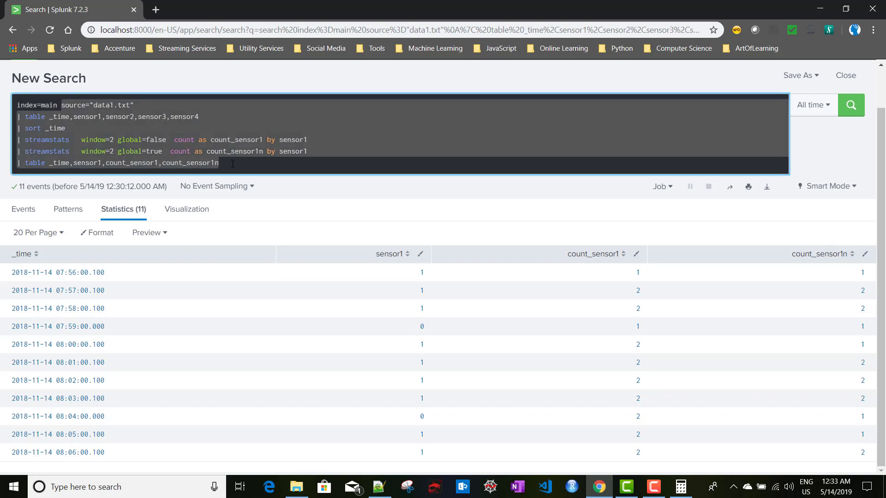
{"action": "key", "text": "BackSpace"}
{"action": "key", "text": "Return"}
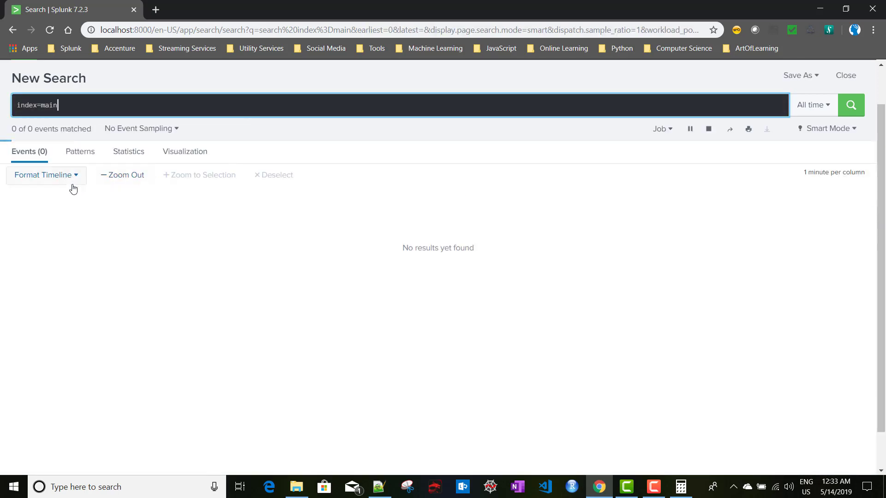
{"action": "left_click", "coordinate": [39, 302]}
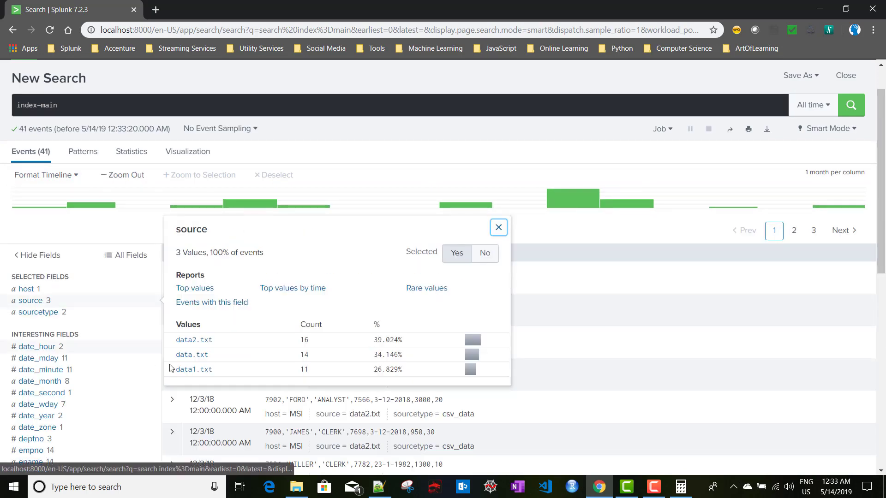
{"action": "left_click", "coordinate": [191, 341]}
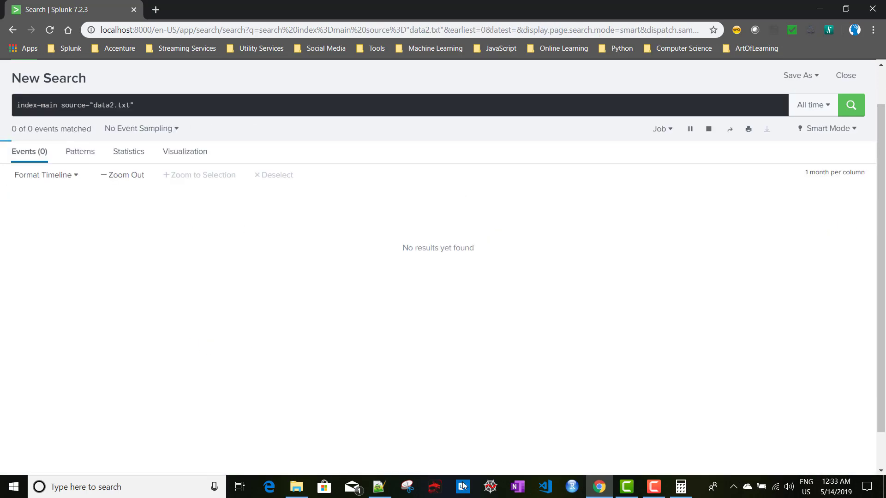
Open data2.txt in Notepad++ and locate the SMITH and ALLEN rows, including added lines 16–17
{"action": "left_click", "coordinate": [387, 486]}
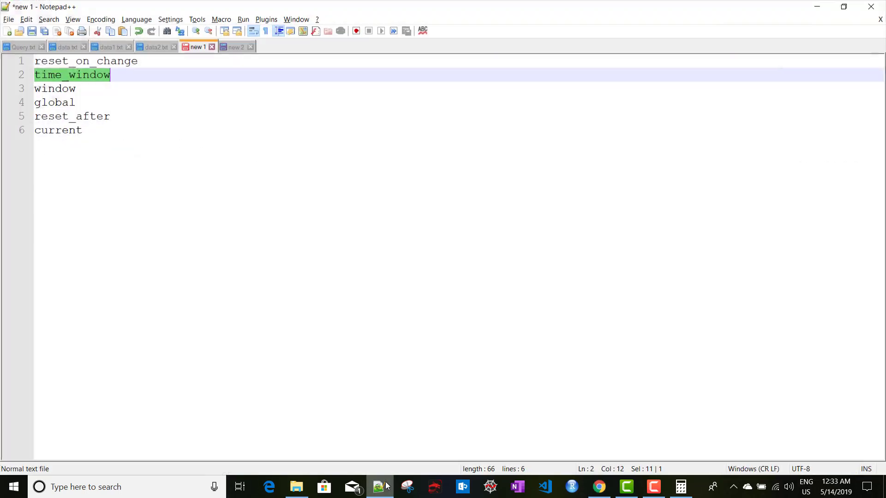
{"action": "left_click", "coordinate": [67, 51]}
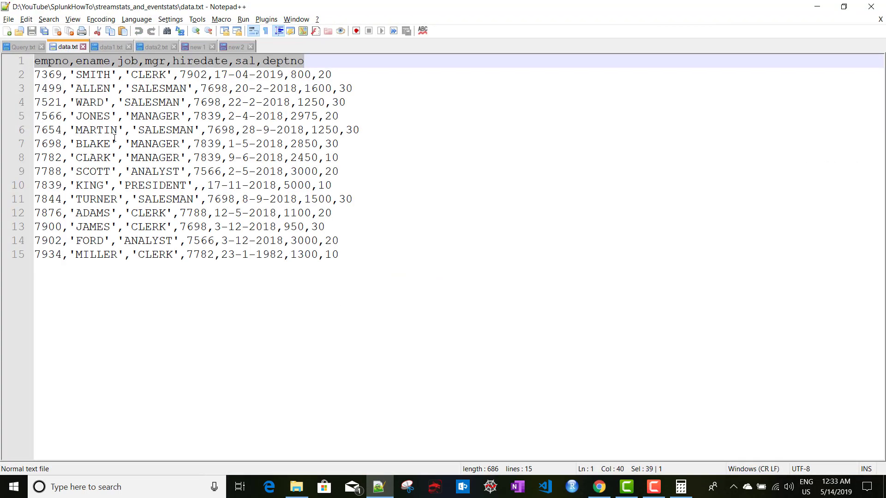
{"action": "left_click", "coordinate": [154, 44]}
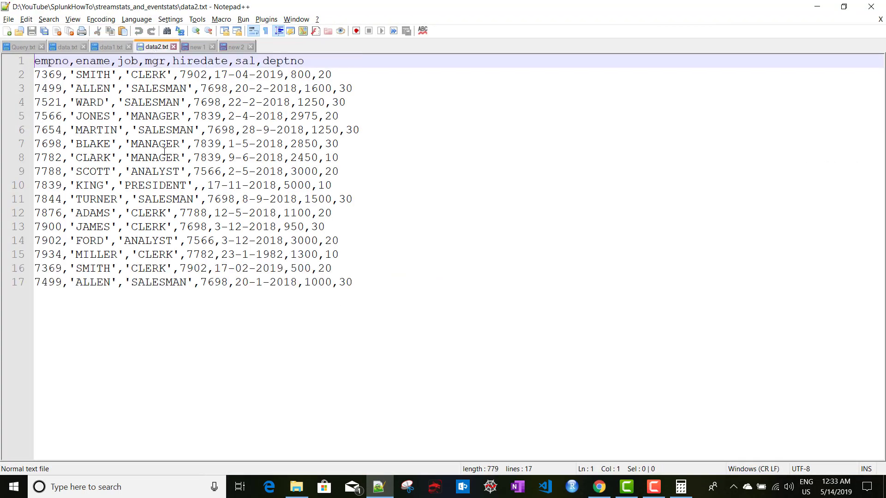
{"action": "double_click", "coordinate": [88, 74]}
{"action": "double_click", "coordinate": [91, 89]}
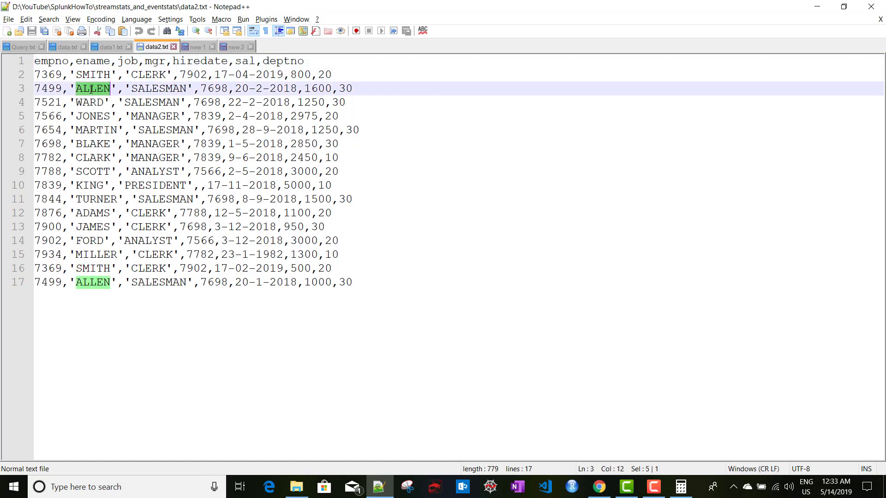
{"action": "left_click", "coordinate": [36, 269]}
{"action": "left_click", "coordinate": [364, 280], "text": "shift"}
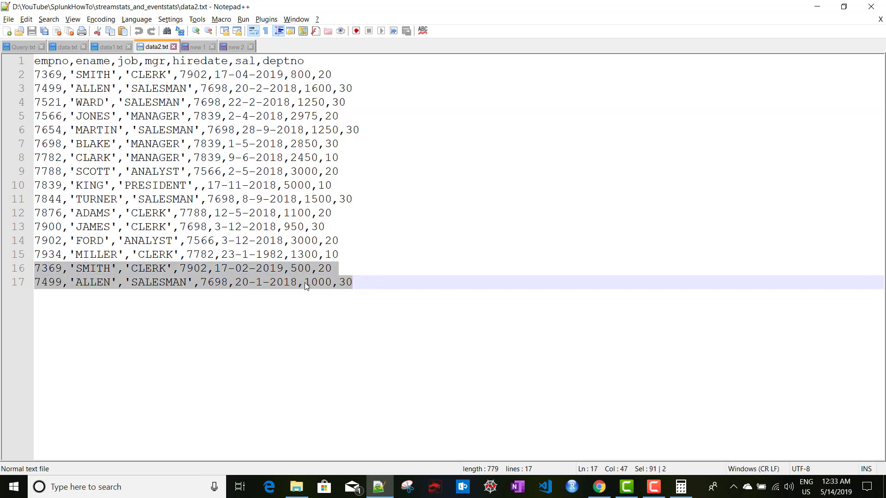
{"action": "left_click", "coordinate": [236, 282]}
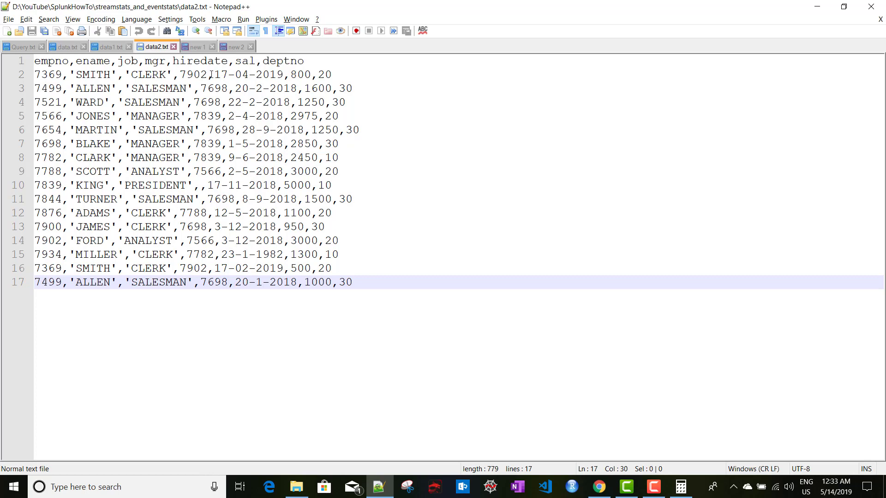
Compare the duplicate SMITH and ALLEN hire dates, then select the header line of field names
{"action": "left_click_drag", "start_coordinate": [209, 74], "coordinate": [283, 75]}
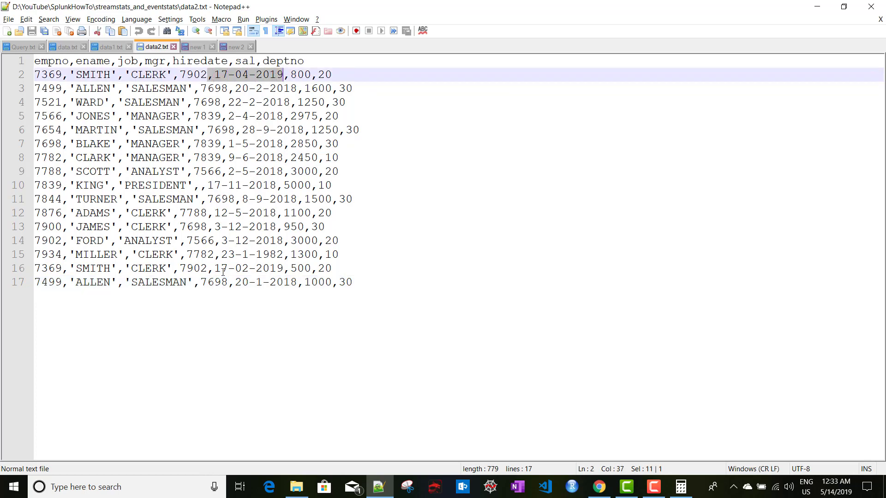
{"action": "left_click_drag", "start_coordinate": [216, 268], "coordinate": [283, 268]}
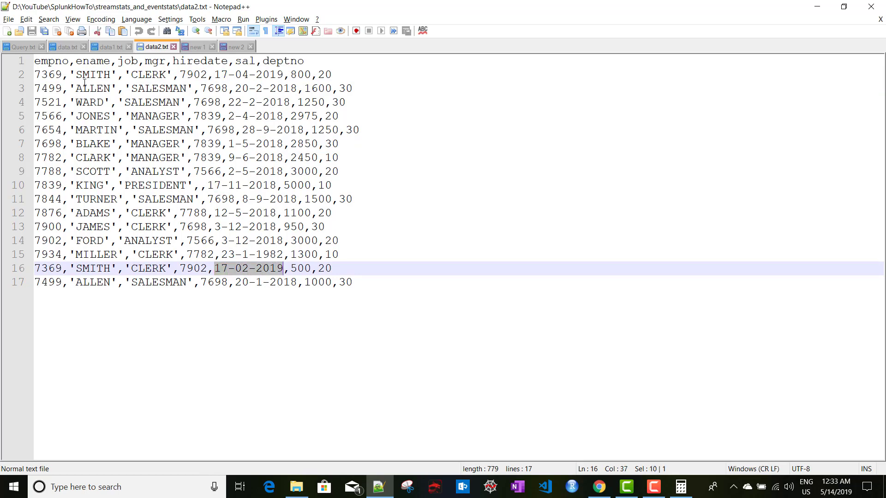
{"action": "left_click_drag", "start_coordinate": [235, 88], "coordinate": [304, 88]}
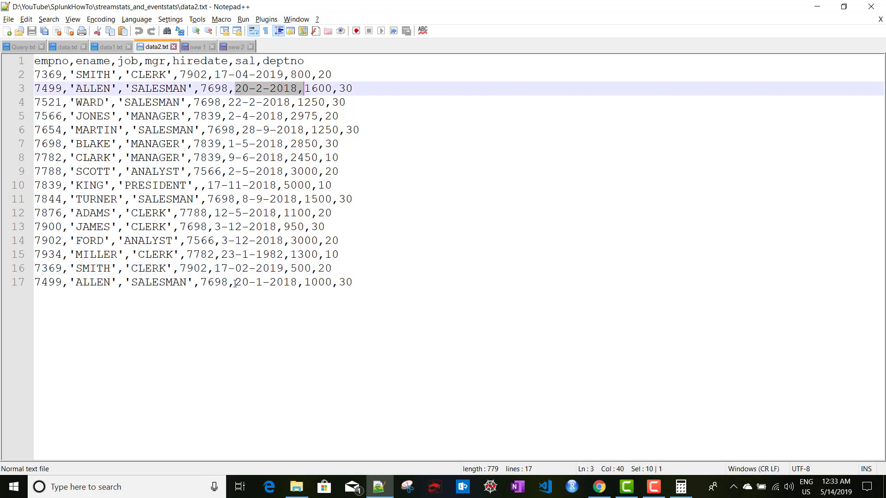
{"action": "left_click_drag", "start_coordinate": [233, 283], "coordinate": [288, 283]}
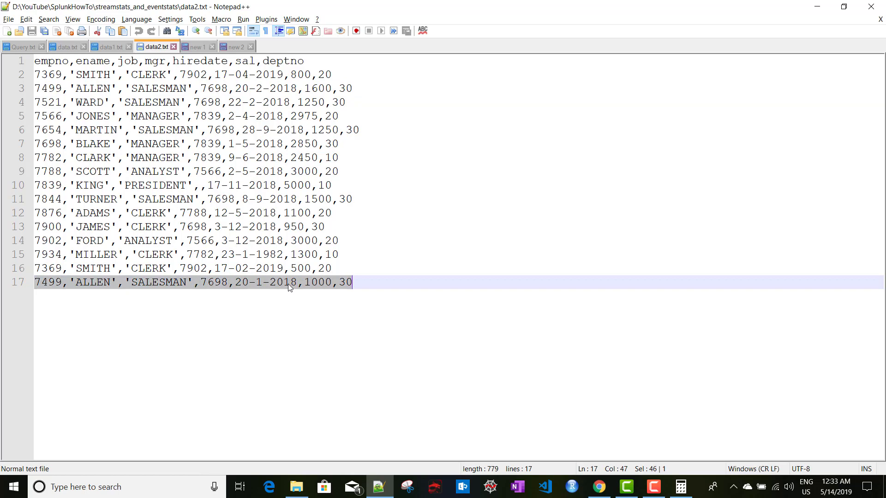
{"action": "left_click", "coordinate": [407, 292]}
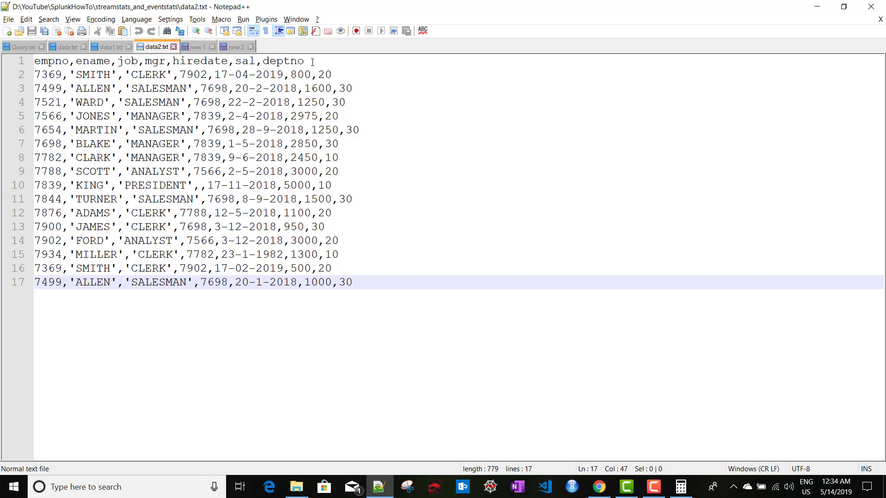
{"action": "left_click_drag", "start_coordinate": [305, 60], "coordinate": [22, 59]}
{"action": "key", "text": "ctrl+c"}
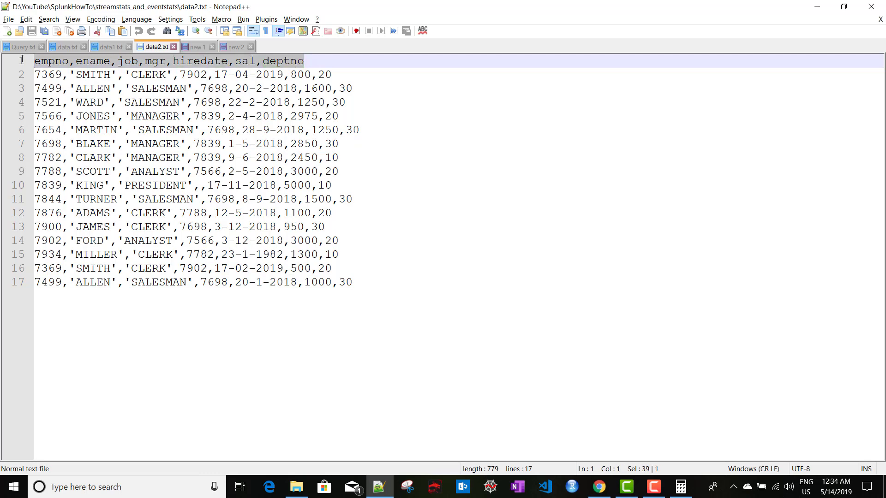
Add a '| table empno,ename,job,mgr,hiredate,sal,deptno' line and run it
{"action": "left_click", "coordinate": [598, 492]}
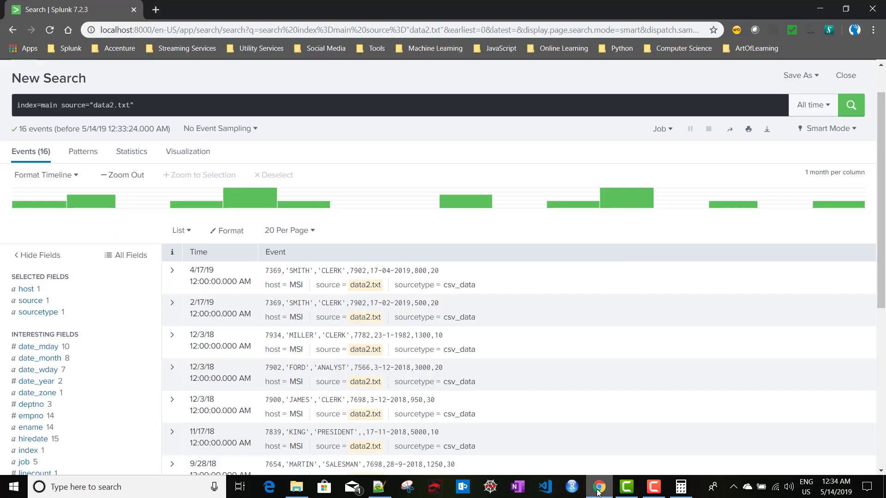
{"action": "left_click", "coordinate": [157, 104]}
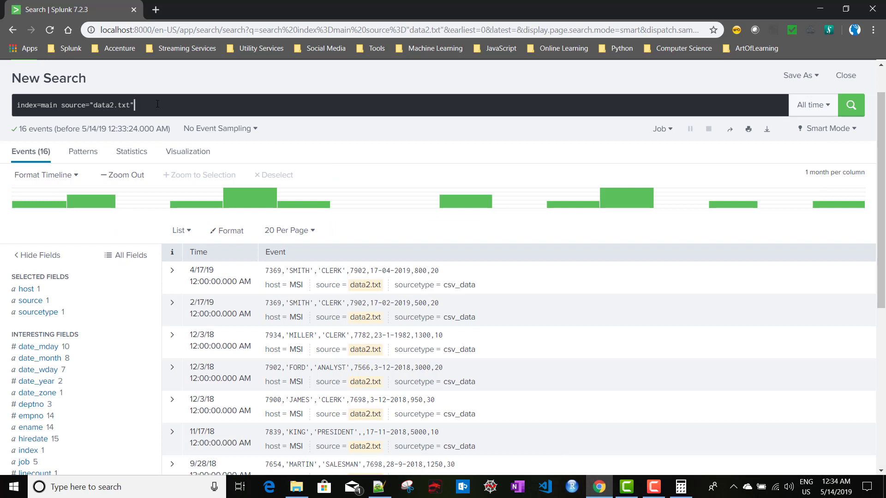
{"action": "key", "text": "shift+Return"}
{"action": "type", "text": "|"}
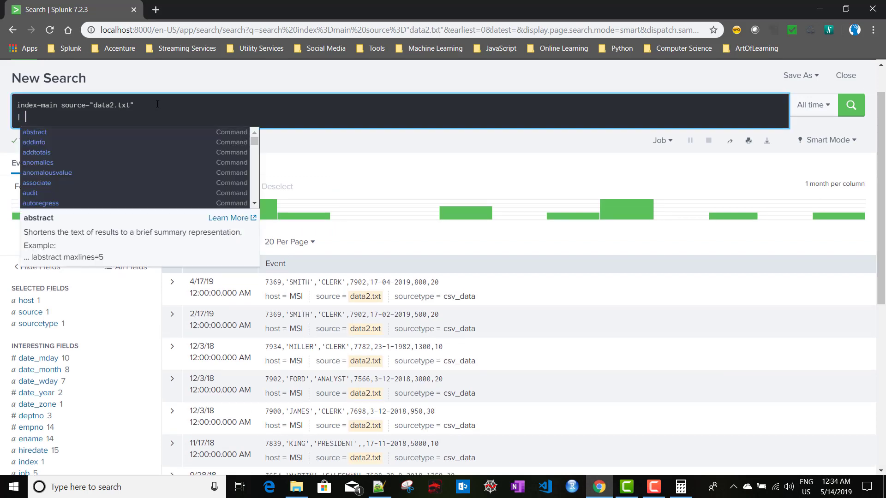
{"action": "key", "text": "ctrl+v"}
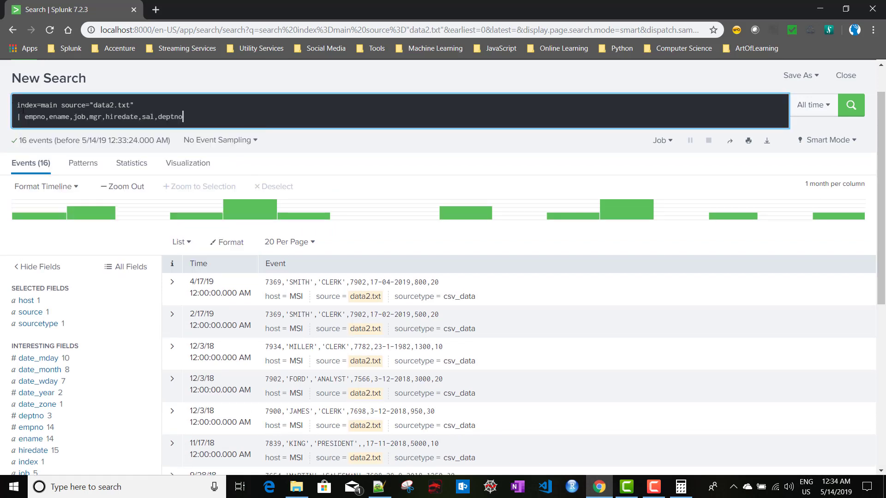
{"action": "left_click", "coordinate": [26, 116]}
{"action": "type", "text": "ta"}
{"action": "key", "text": "Tab"}
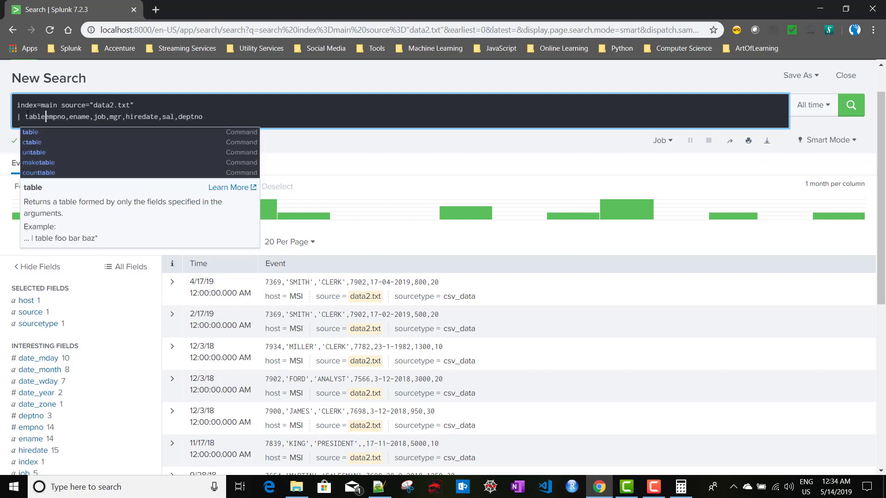
{"action": "key", "text": "Return"}
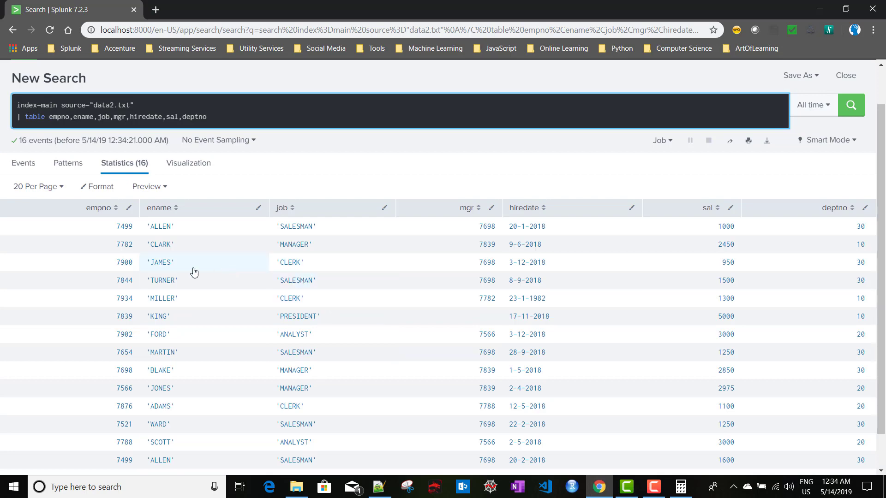
Glance at data2.txt in Notepad++, then begin a new '| sea' command line
{"action": "key", "text": "alt+Tab"}
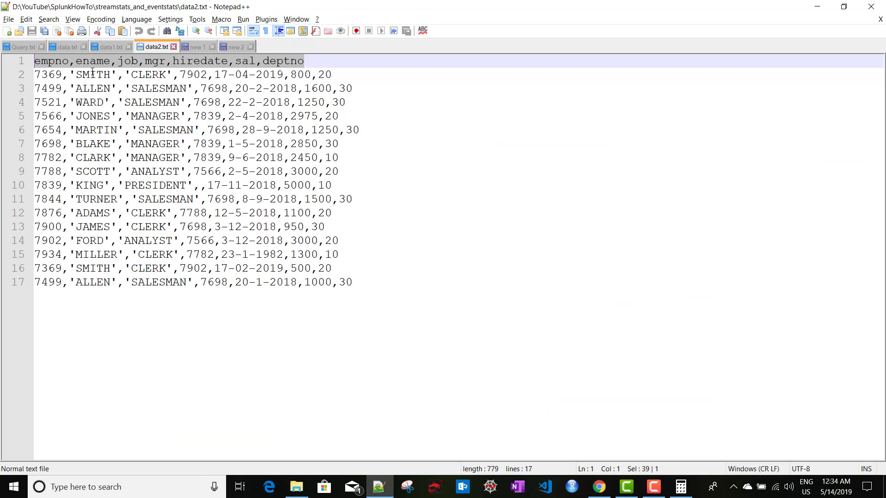
{"action": "key", "text": "alt+Tab"}
{"action": "key", "text": "shift+Return"}
{"action": "type", "text": "| "}
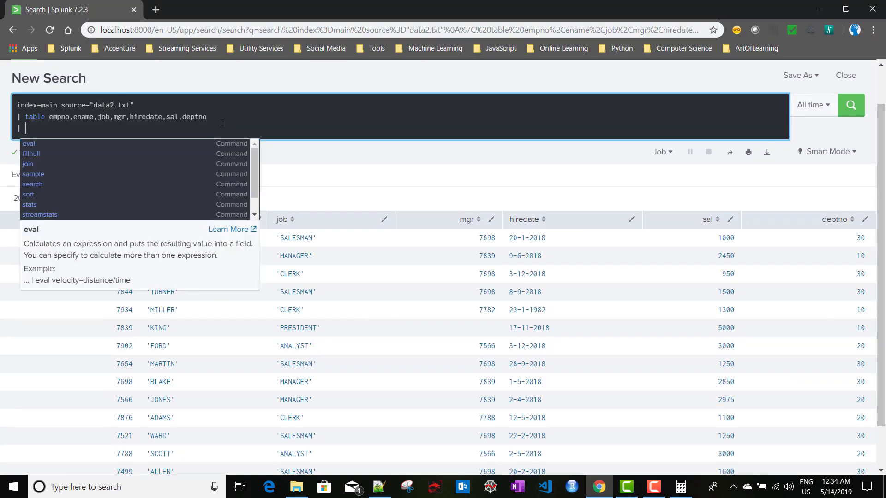
{"action": "type", "text": "sea"}
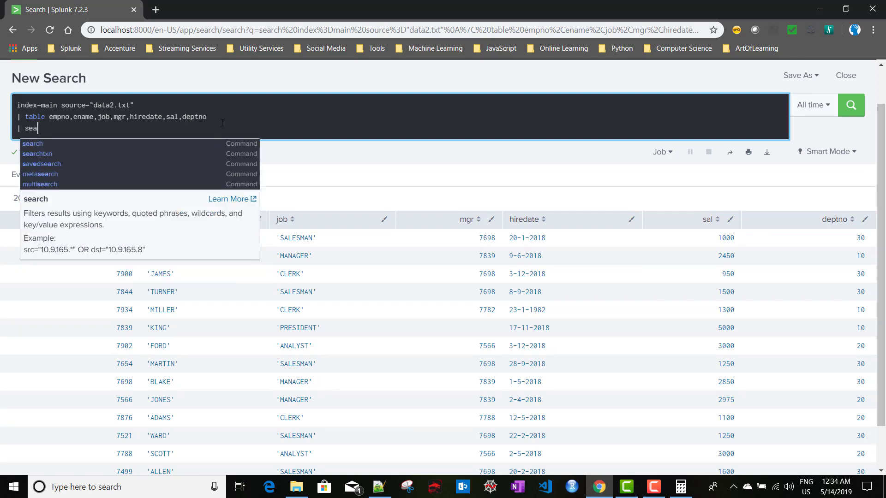
Write '| search ename IN (' on the new query line
{"action": "key", "text": "Down"}
{"action": "key", "text": "shift+Return"}
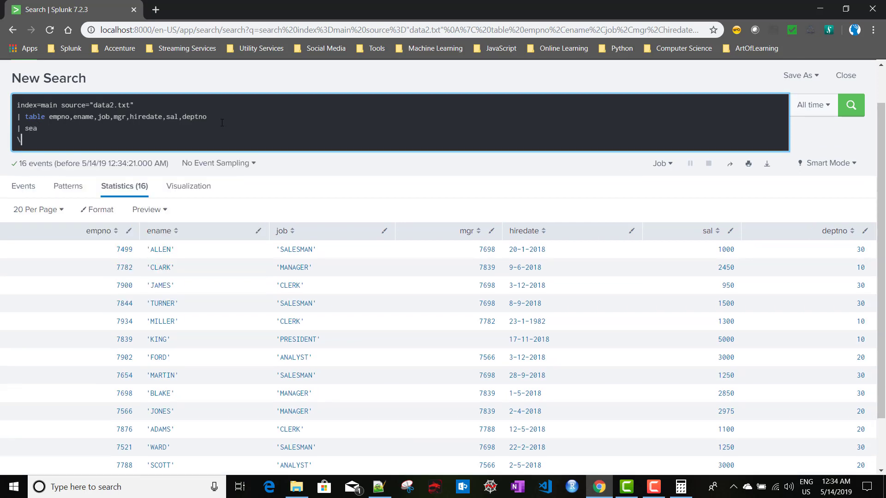
{"action": "key", "text": "BackSpace"}
{"action": "key", "text": "shift+Return"}
{"action": "key", "text": "BackSpace"}
{"action": "key", "text": "shift+Return"}
{"action": "key", "text": "BackSpace"}
{"action": "type", "text": "rch "}
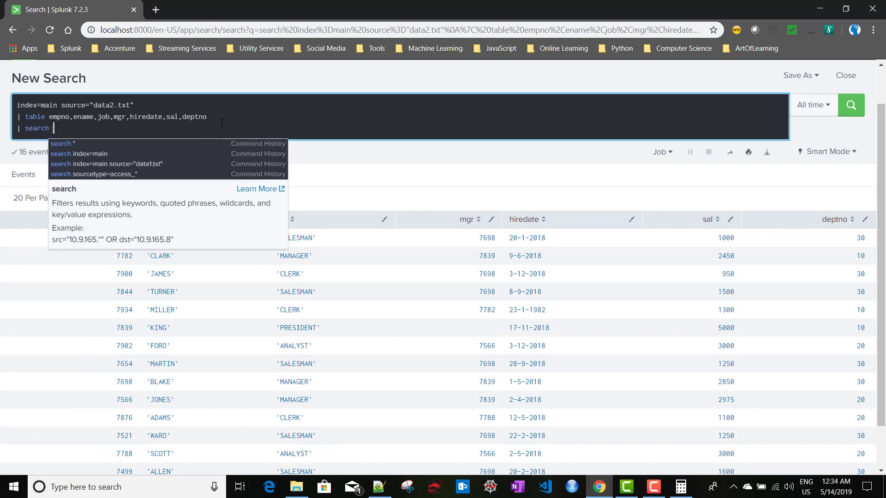
{"action": "type", "text": "ename "}
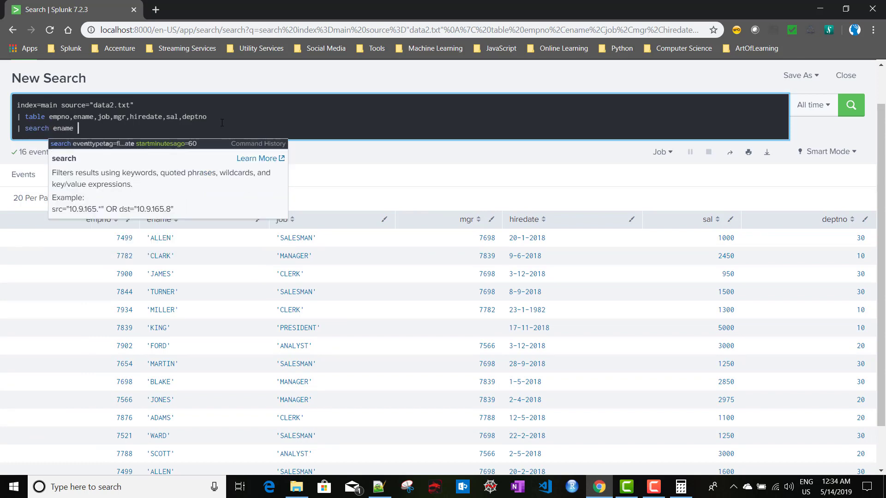
{"action": "type", "text": "IN ("}
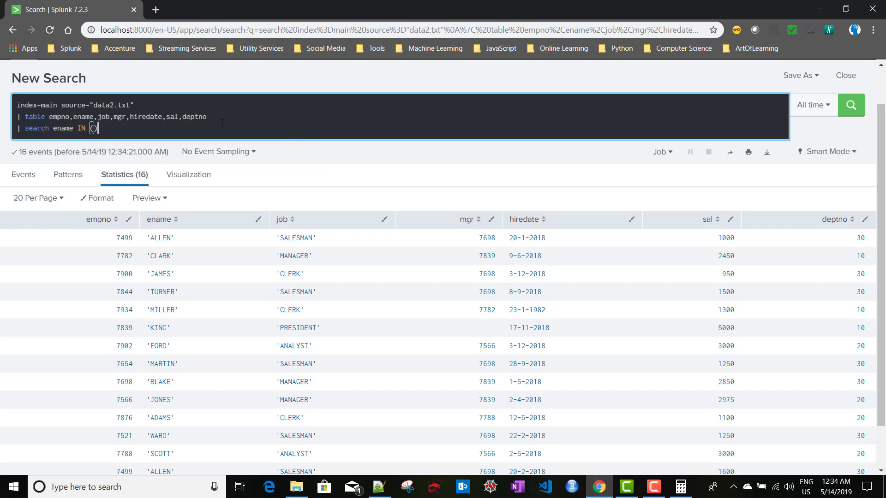
Copy 'SMITH' and 'ALLEN' from data2.txt into the IN list and run the search
{"action": "key", "text": "alt+Tab"}
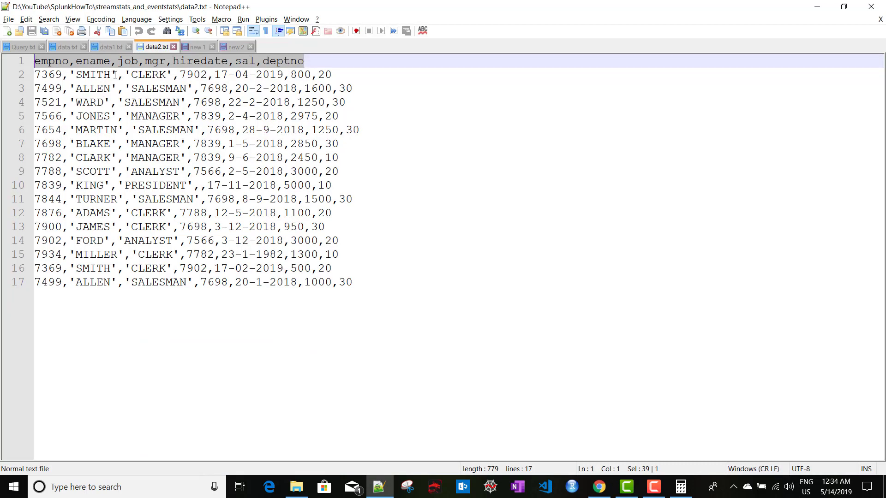
{"action": "left_click_drag", "start_coordinate": [114, 75], "coordinate": [73, 75]}
{"action": "key", "text": "ctrl+c"}
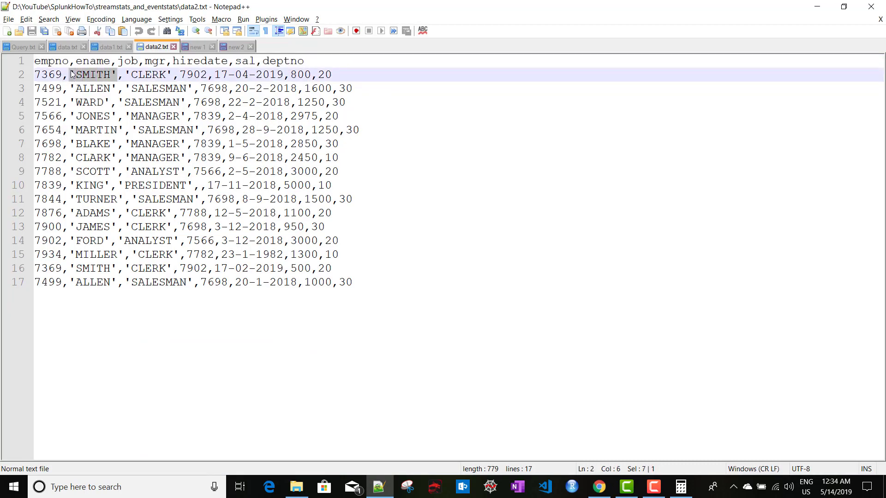
{"action": "key", "text": "alt+Tab"}
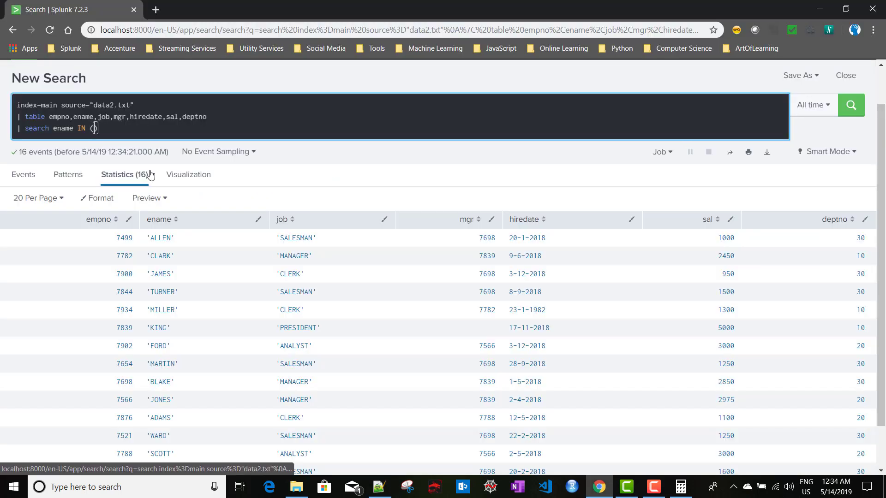
{"action": "key", "text": "ctrl+v"}
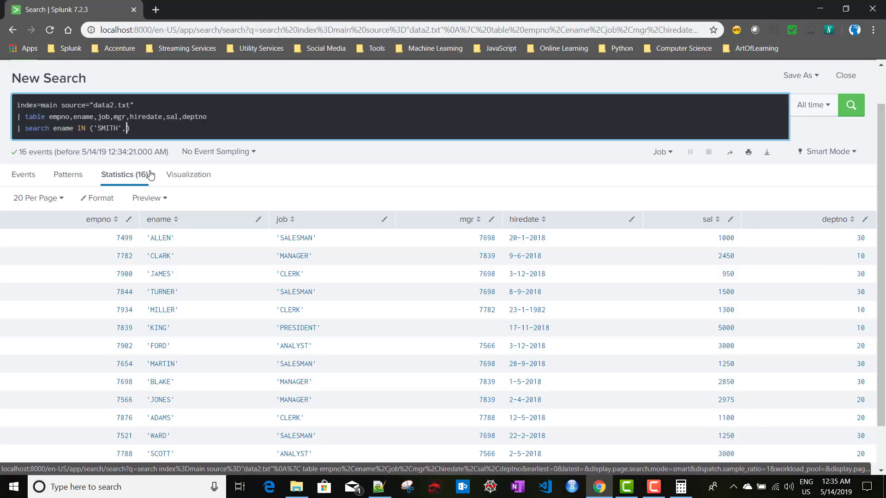
{"action": "key", "text": "alt+Tab"}
{"action": "left_click_drag", "start_coordinate": [70, 282], "coordinate": [116, 282]}
{"action": "key", "text": "ctrl+c"}
{"action": "key", "text": "alt+Tab"}
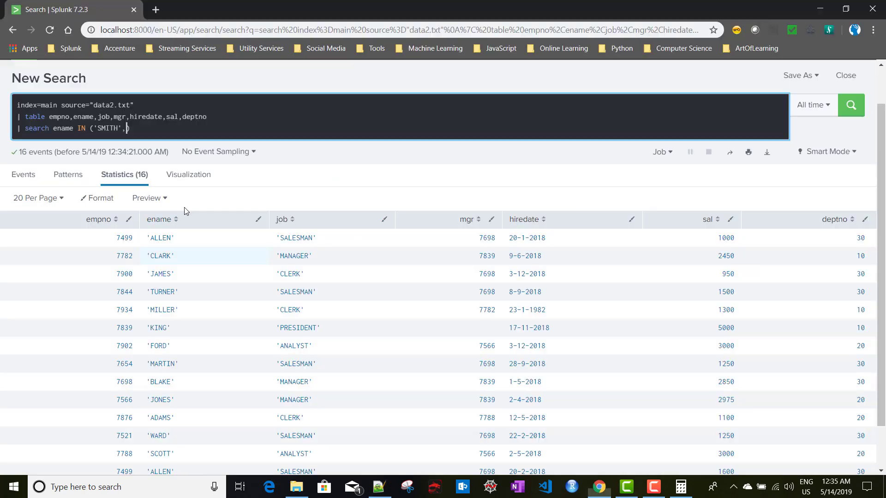
{"action": "key", "text": "ctrl+v"}
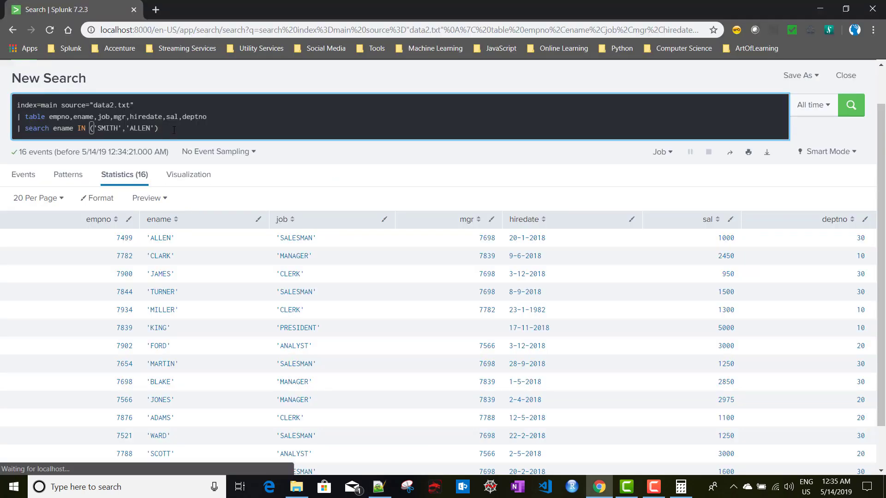
{"action": "key", "text": "Return"}
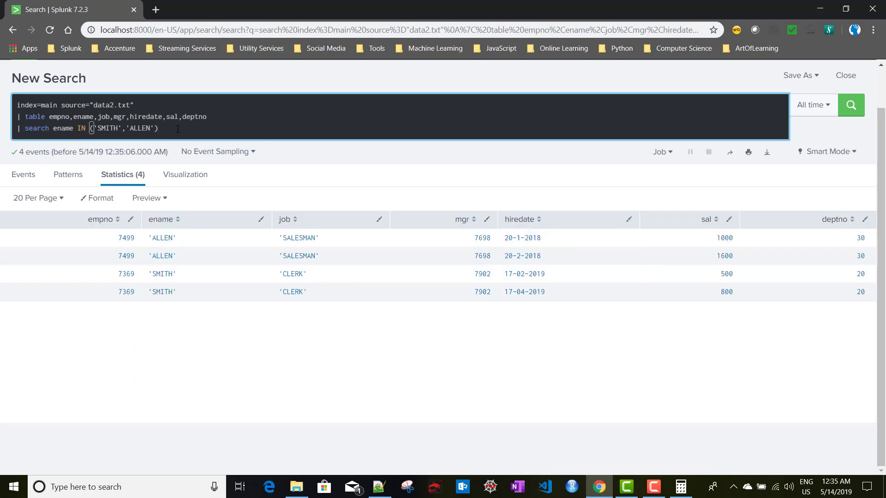
Append '| sort _time' to the query, run it, and start a new line
{"action": "key", "text": "shift+Return"}
{"action": "type", "text": "| "}
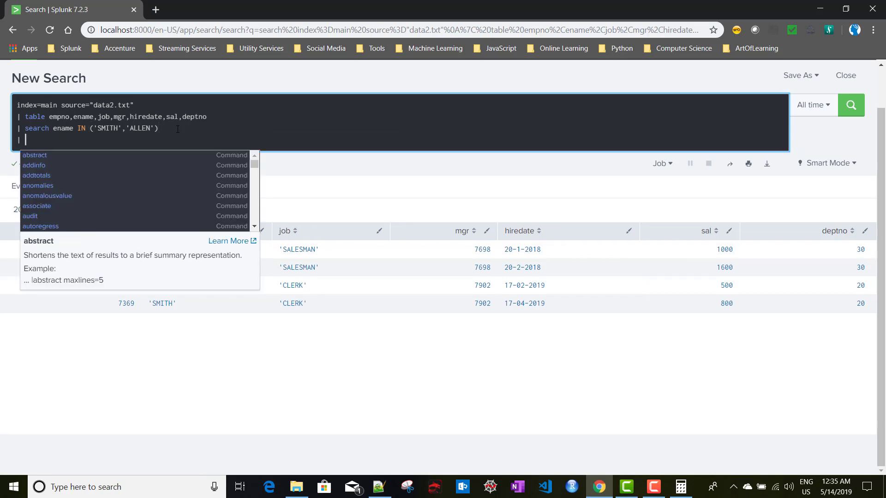
{"action": "type", "text": "sort "}
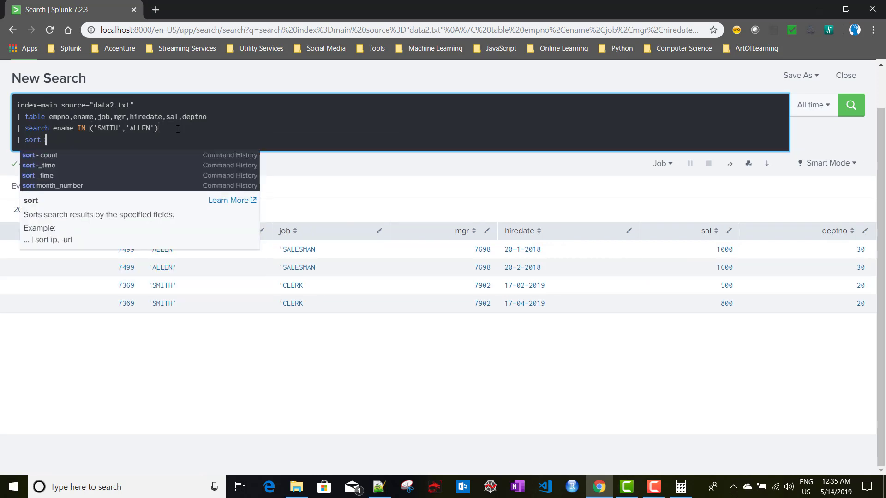
{"action": "type", "text": "_time"}
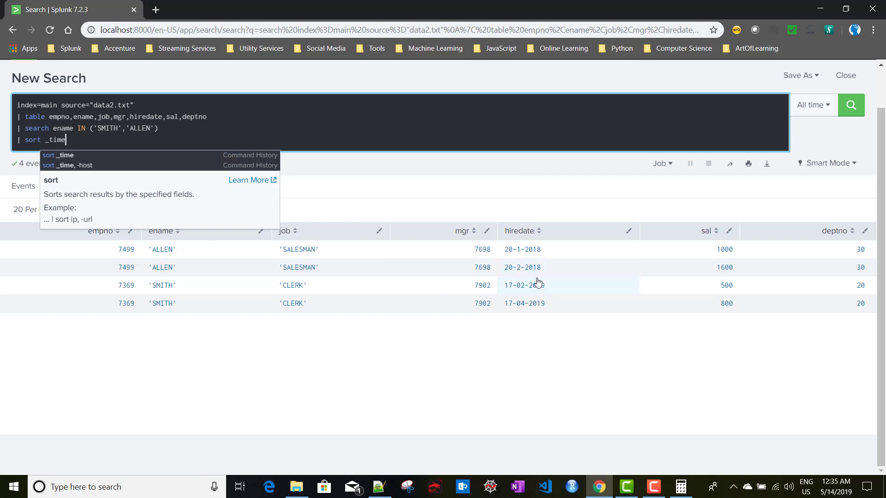
{"action": "key", "text": "Return"}
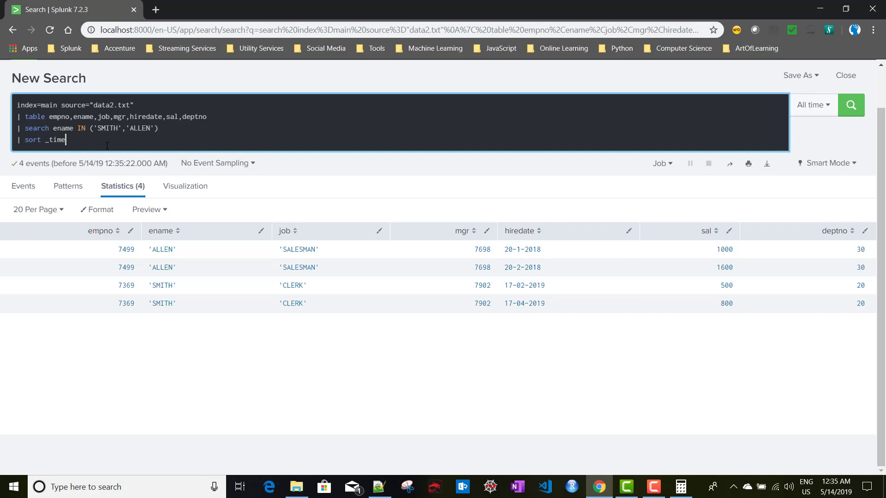
{"action": "key", "text": "Return"}
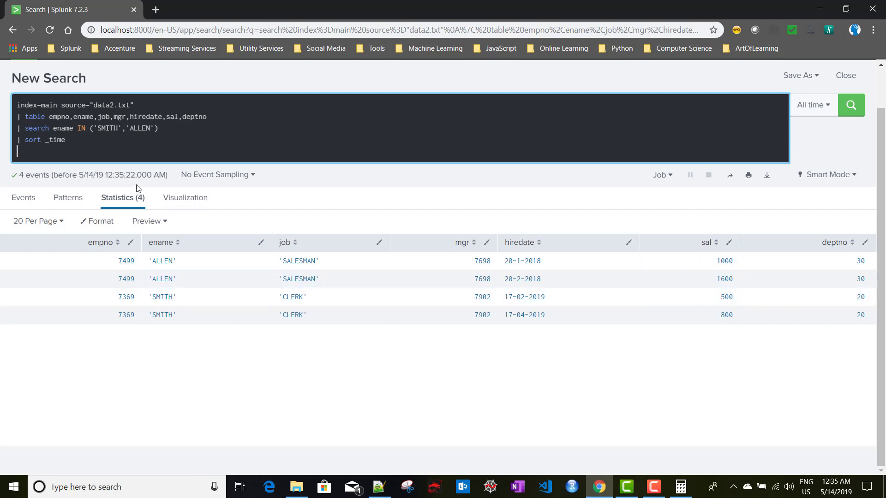
Add a '| streamstats last(sal) as prev_sal by ename' line
{"action": "key", "text": "shift+Return"}
{"action": "type", "text": "| st"}
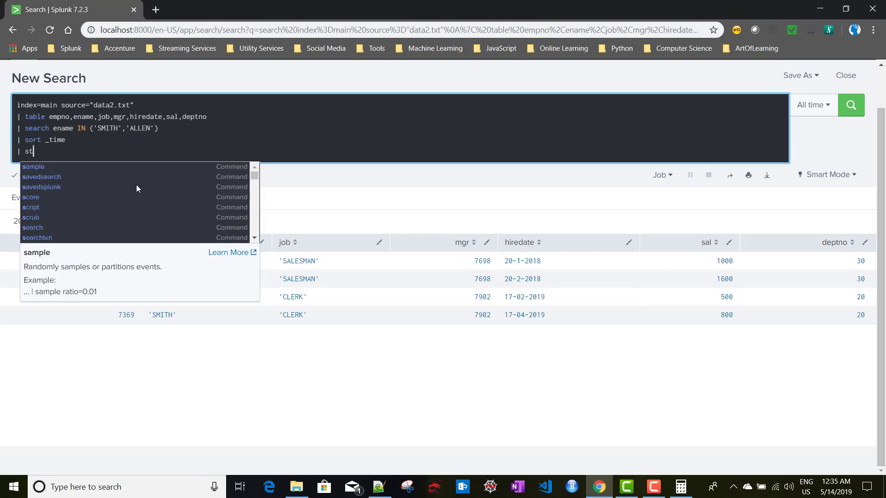
{"action": "type", "text": "rea"}
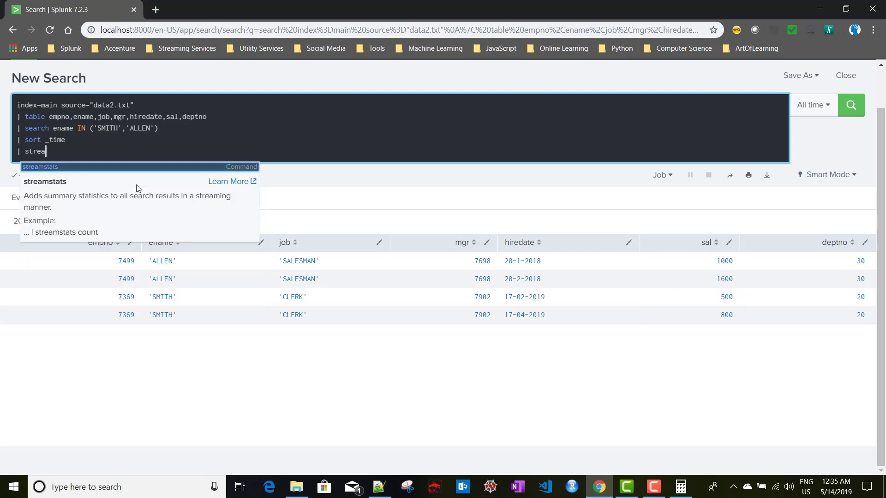
{"action": "key", "text": "shift+Return"}
{"action": "key", "text": "BackSpace"}
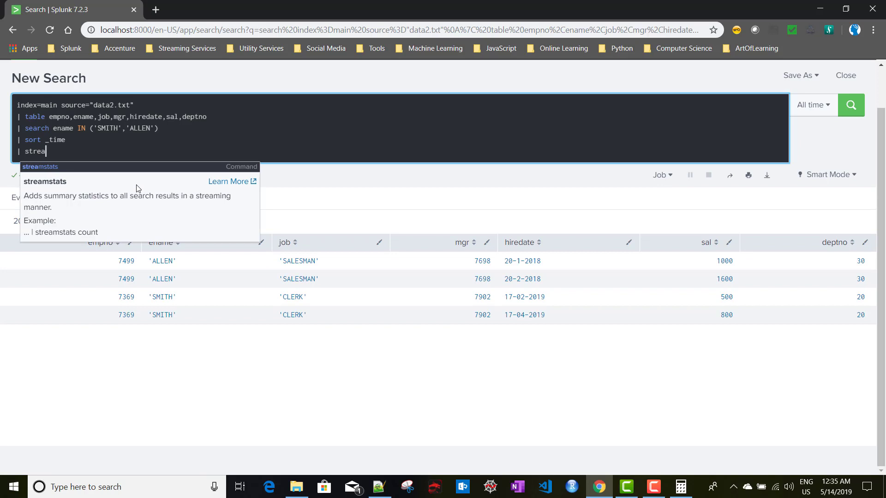
{"action": "key", "text": "shift+Return"}
{"action": "key", "text": "BackSpace"}
{"action": "type", "text": "mstats"}
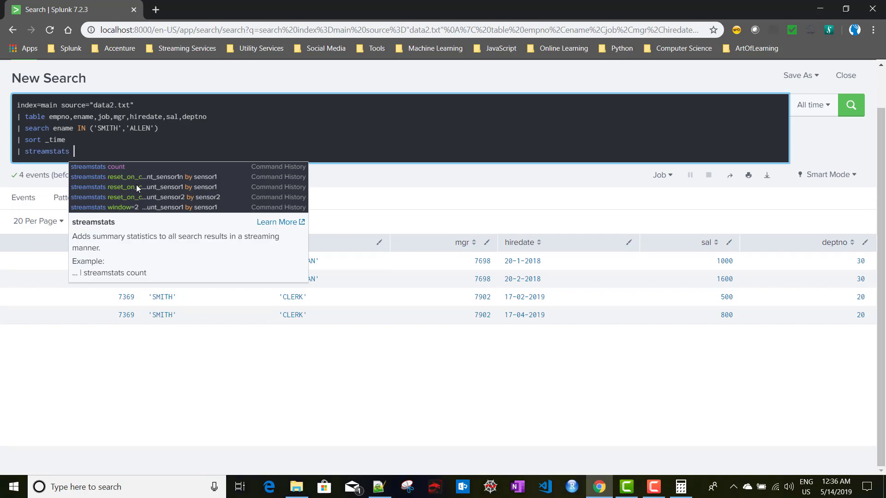
{"action": "left_click", "coordinate": [91, 155]}
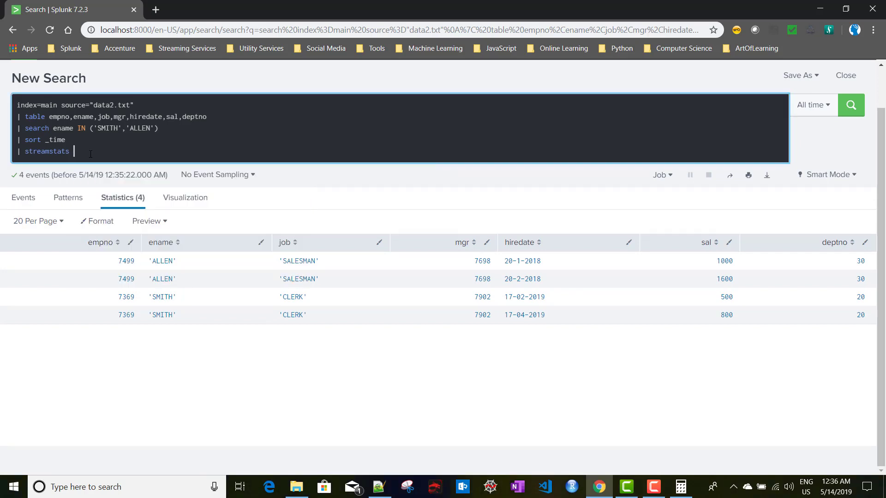
{"action": "type", "text": "la"}
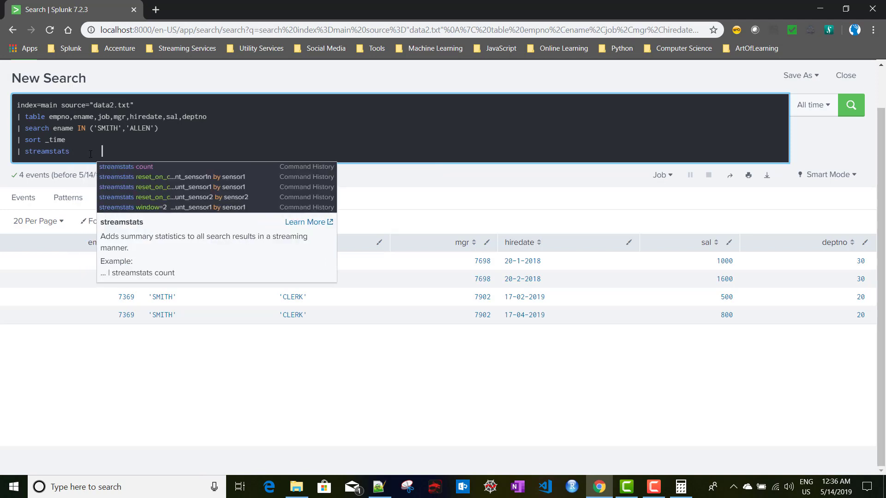
{"action": "type", "text": "st(s"}
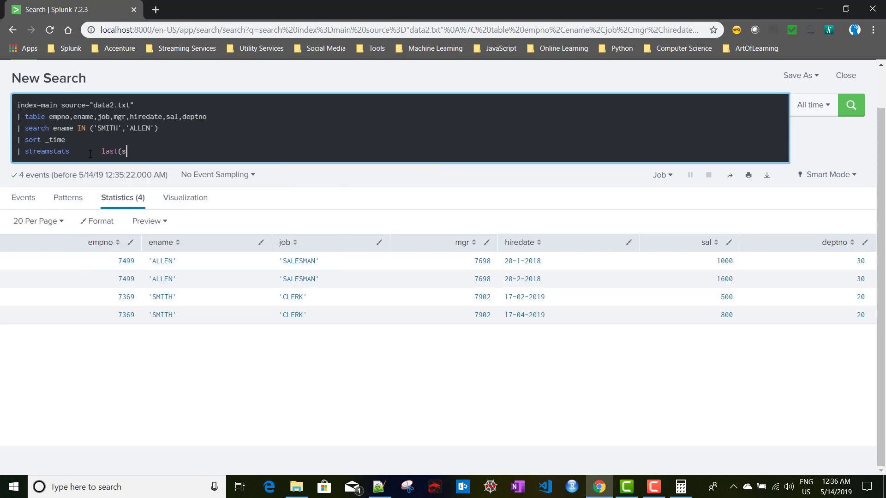
{"action": "type", "text": "al) as prev_sal by ename"}
Insert window=1 current=false into the streamstats line and run the search
{"action": "left_click", "coordinate": [82, 152]}
{"action": "type", "text": "wine"}
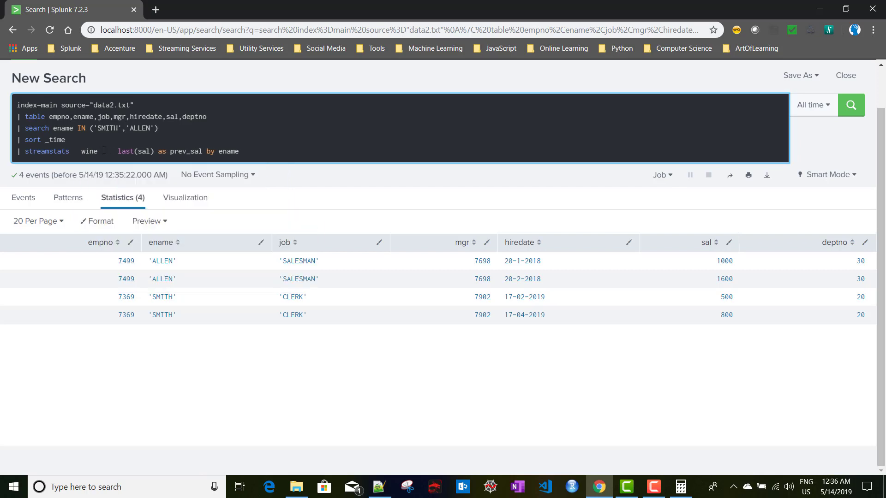
{"action": "type", "text": "ow=1"}
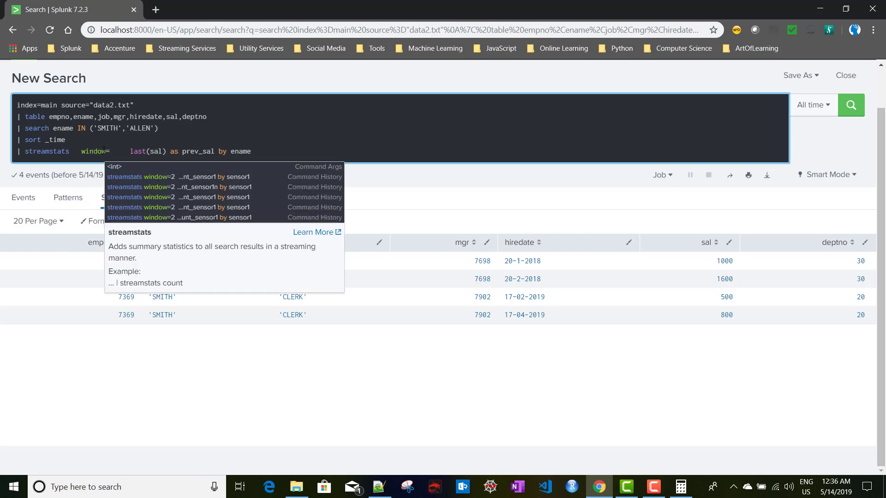
{"action": "type", "text": " cur"}
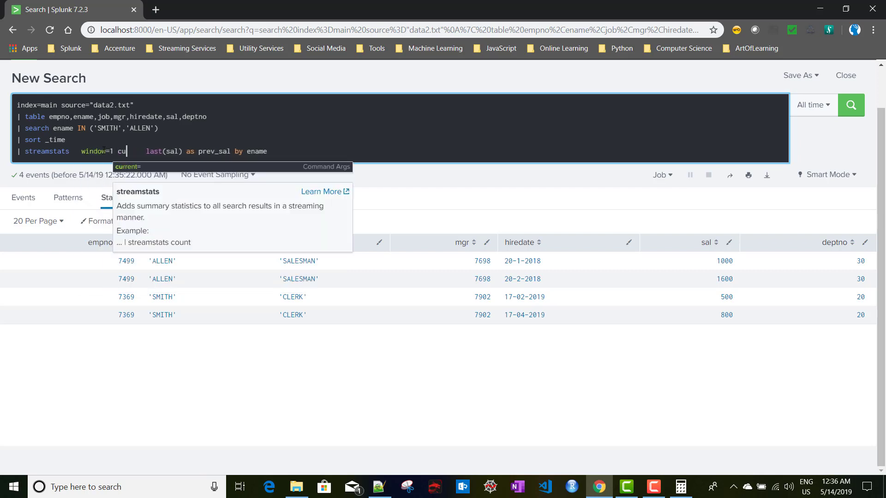
{"action": "key", "text": "Tab"}
{"action": "type", "text": "fa"}
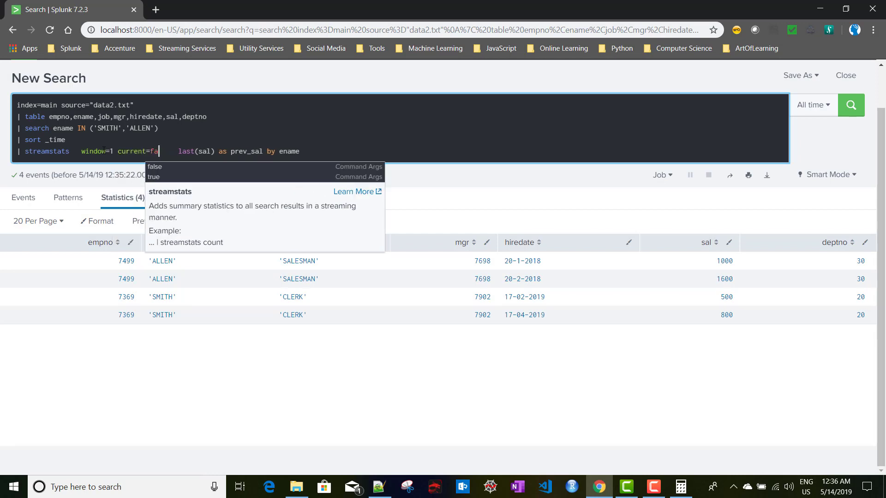
{"action": "key", "text": "Tab"}
{"action": "key", "text": "Return"}
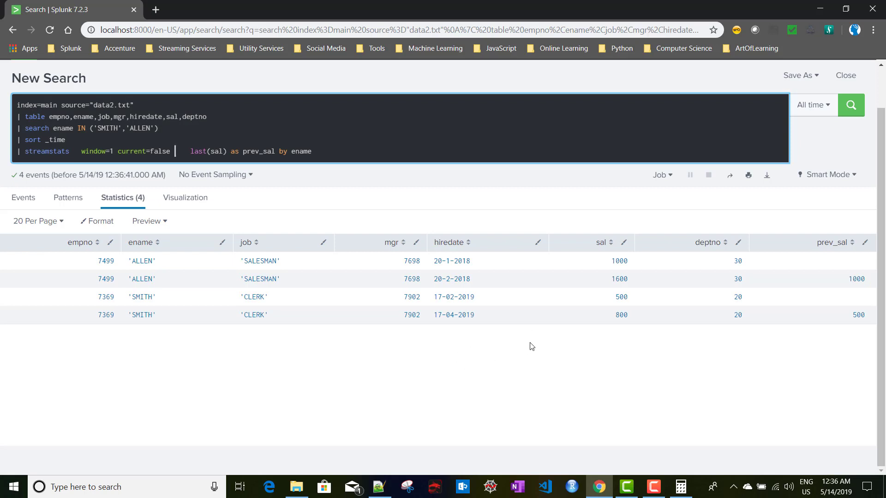
{"action": "left_click", "coordinate": [257, 319]}
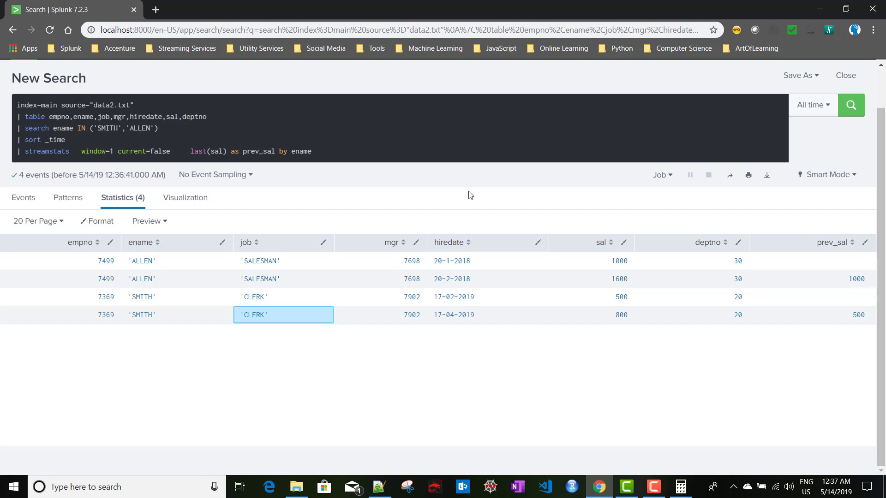
{"action": "left_click", "coordinate": [355, 146]}
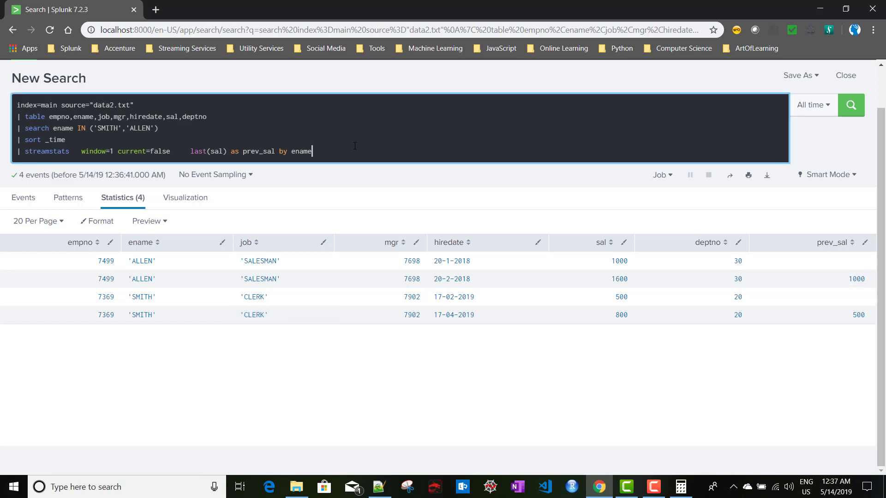